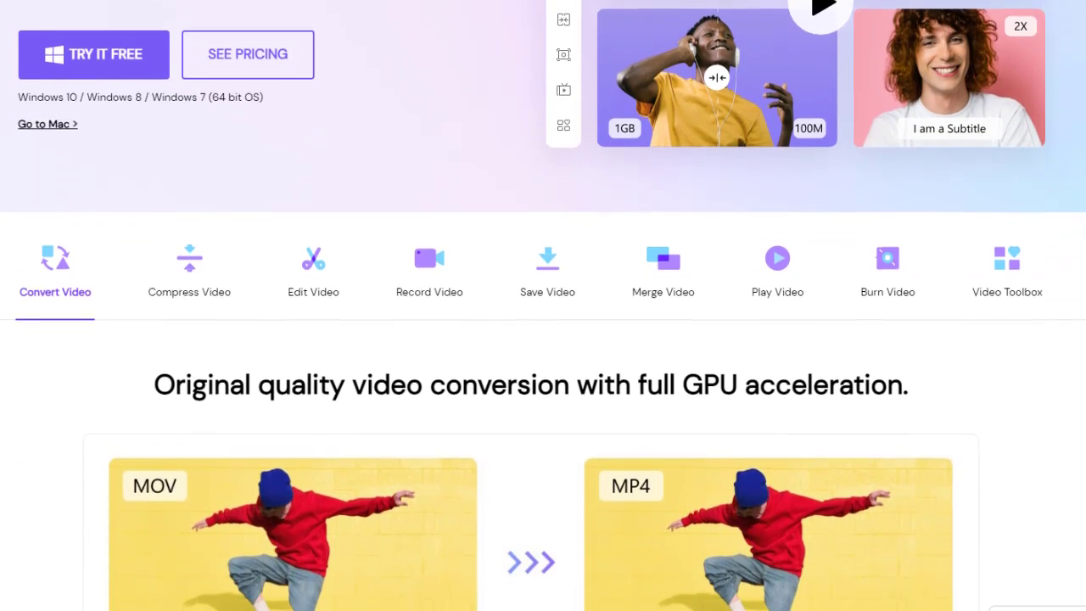
Step: Browse the website's Compress, Edit, Record, Save, Merge, Play and Burn Video tabs, ending on Video Toolbox
scroll(542, 305, "down", 2)
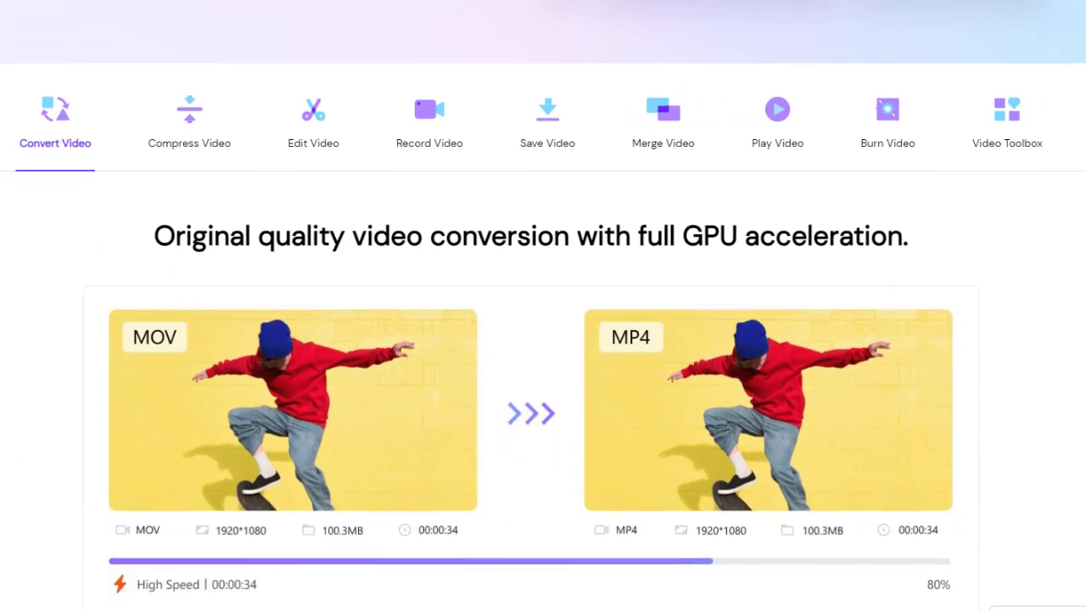
scroll(543, 305, "down", 1)
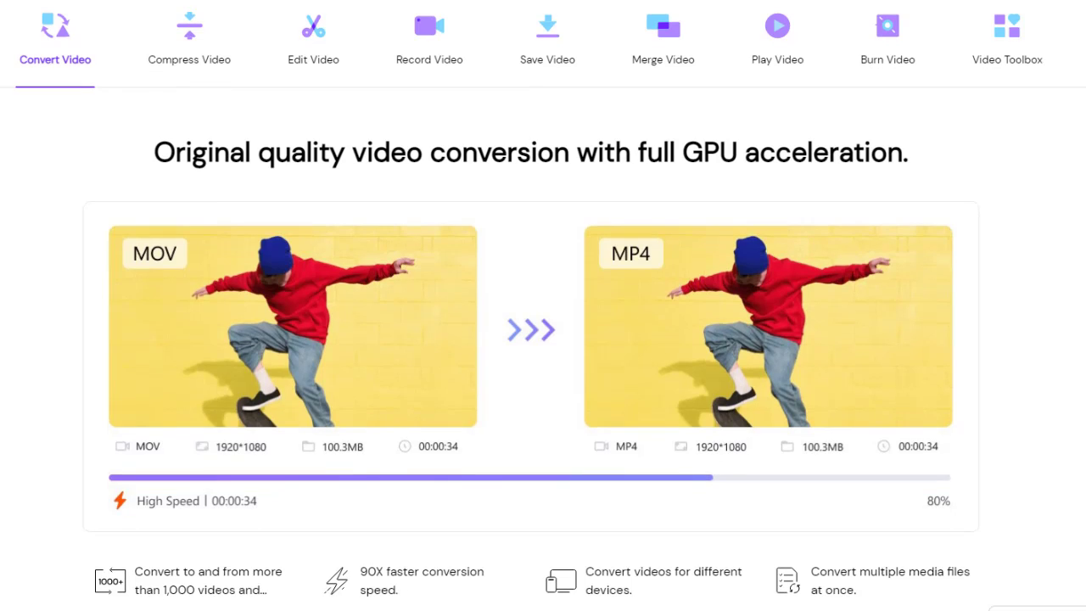
scroll(543, 305, "down", 1)
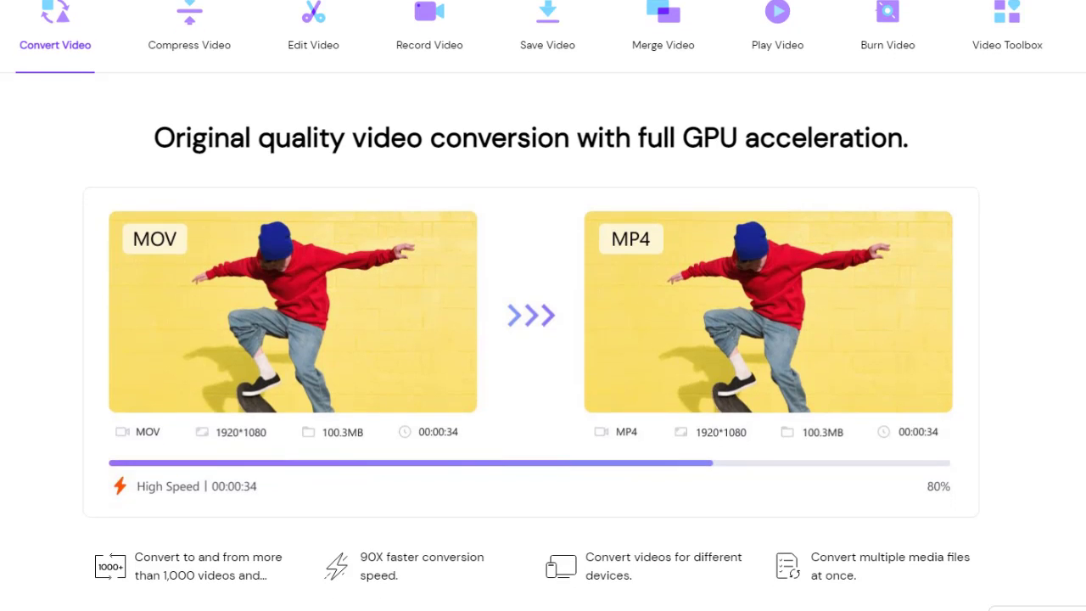
left_click(200, 26)
left_click(314, 27)
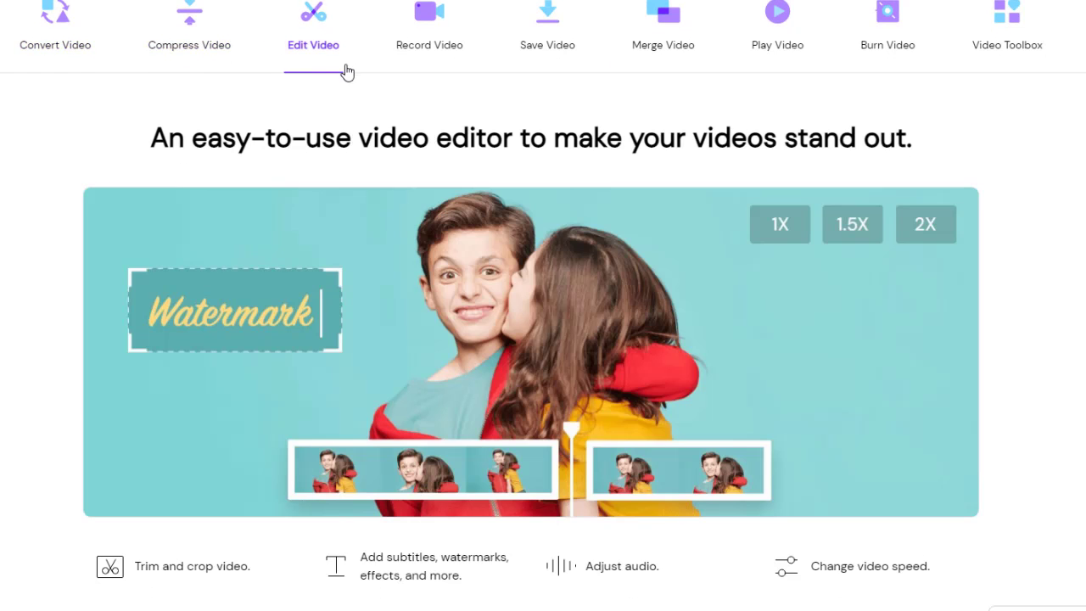
left_click(446, 73)
left_click(545, 68)
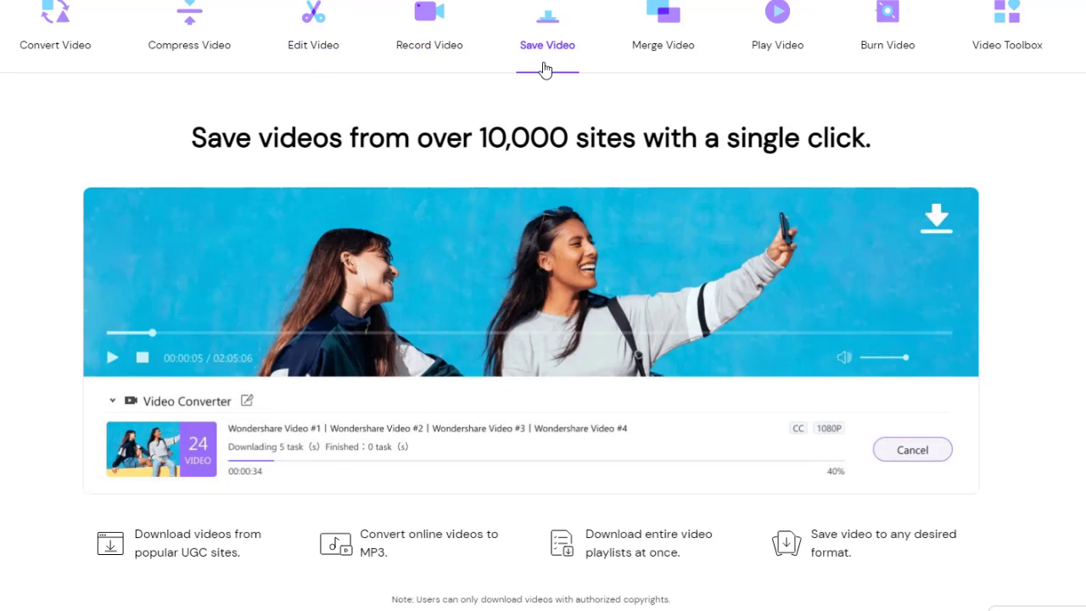
left_click(662, 73)
left_click(781, 71)
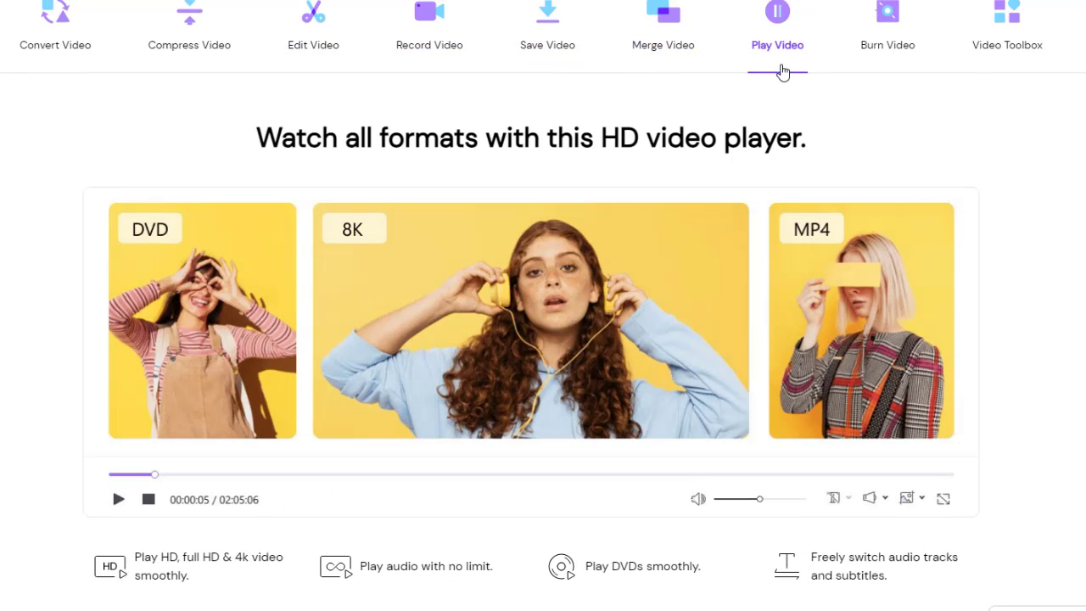
left_click(889, 73)
left_click(1010, 73)
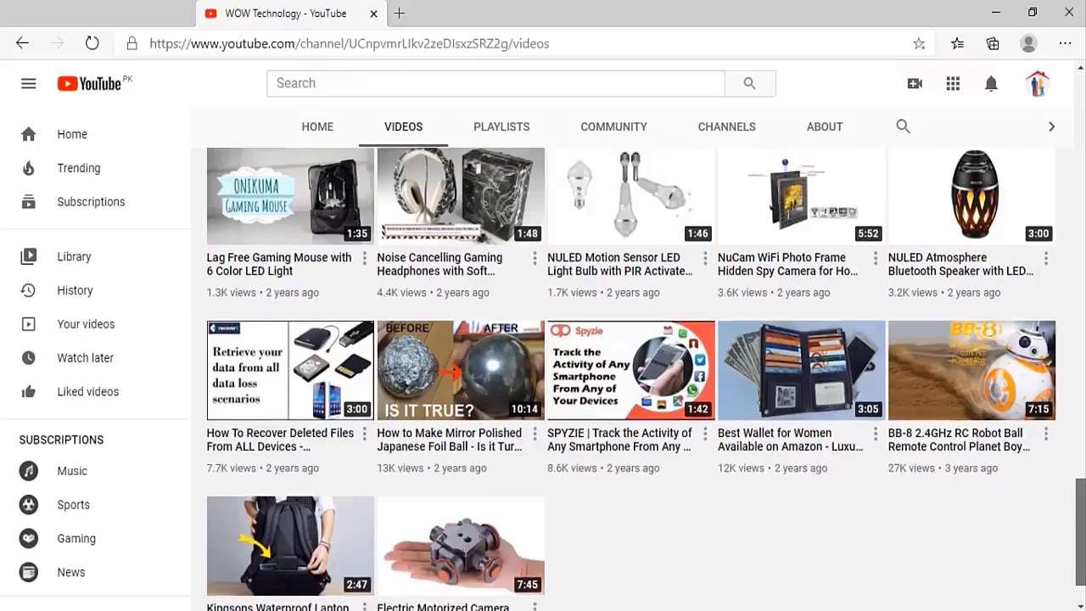
Step: Subscribe to the WOW Technology channel and set its notification bell to All
scroll(959, 329, "up", 15)
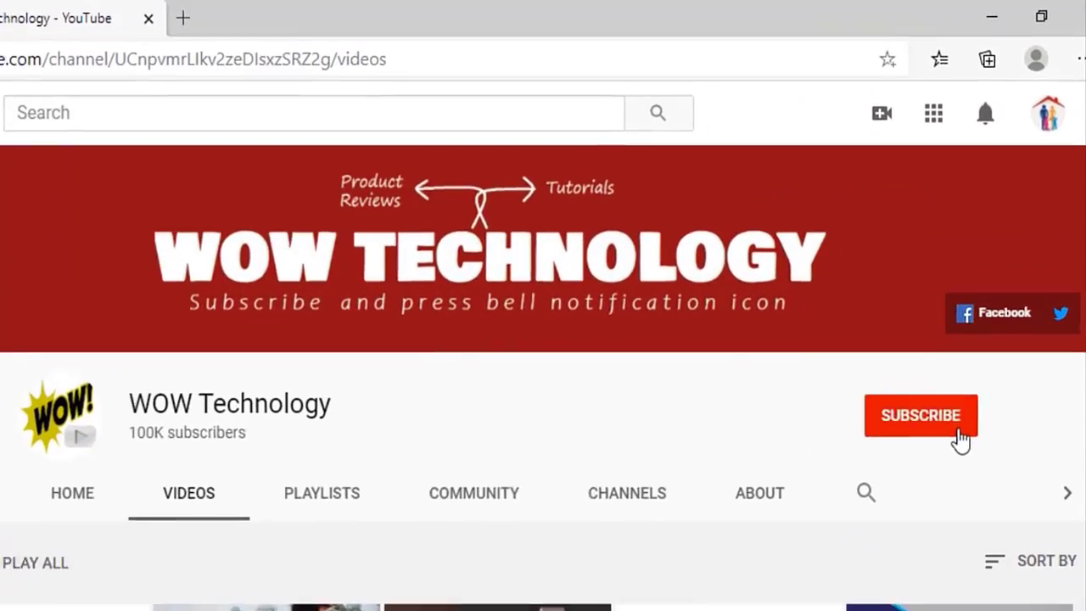
left_click(957, 321)
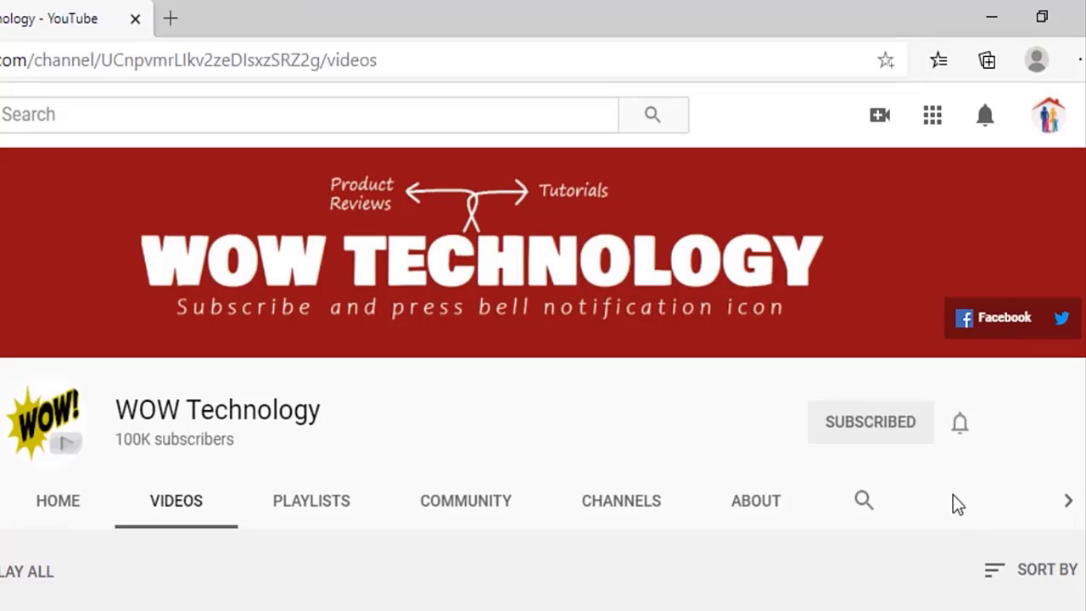
left_click(970, 431)
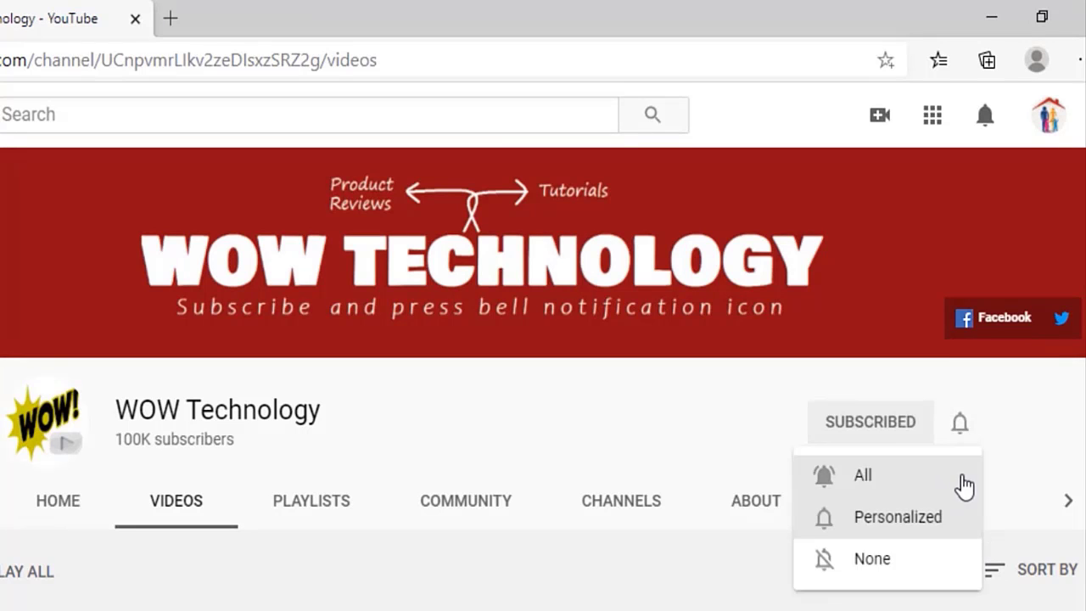
left_click(964, 486)
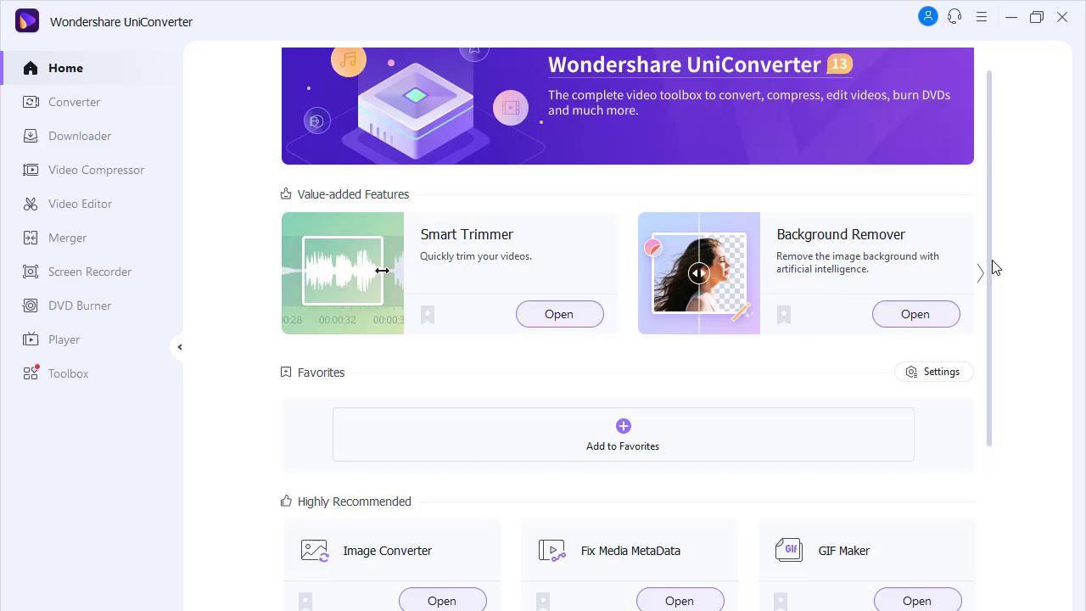
Step: Browse the Home screen's value-added feature carousel and Highly Recommended list, then go to Converter
scroll(999, 284, "down", 1)
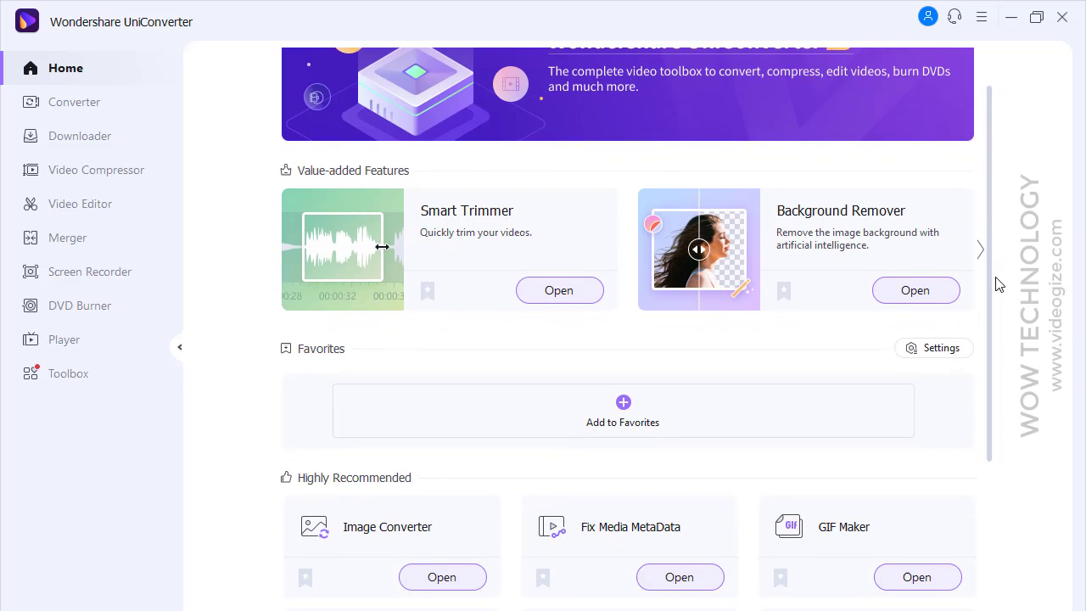
left_click(981, 251)
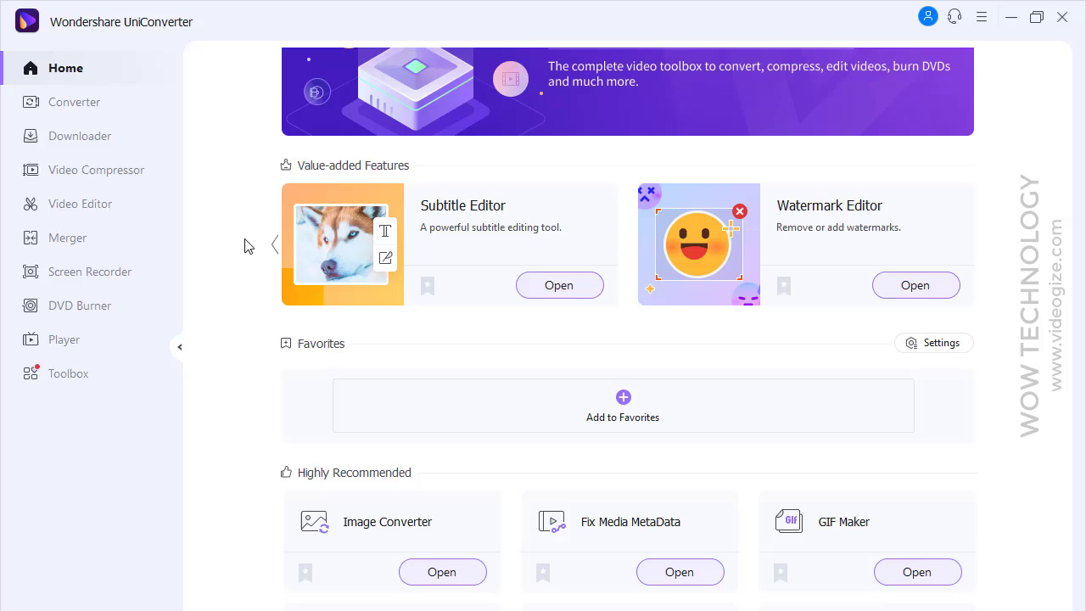
left_click(275, 247)
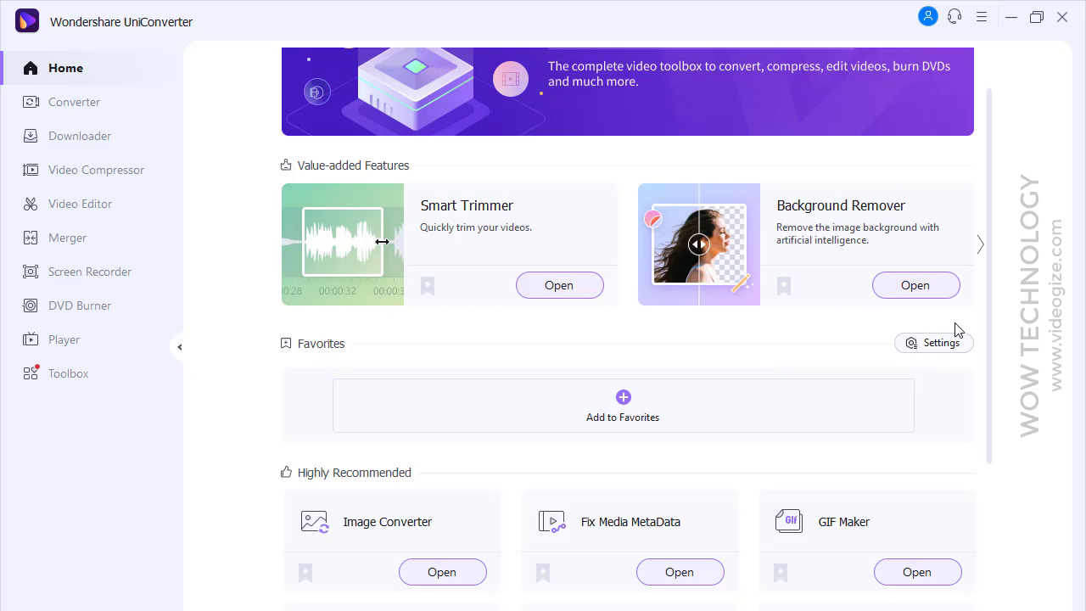
left_click_drag(991, 319, 1013, 492)
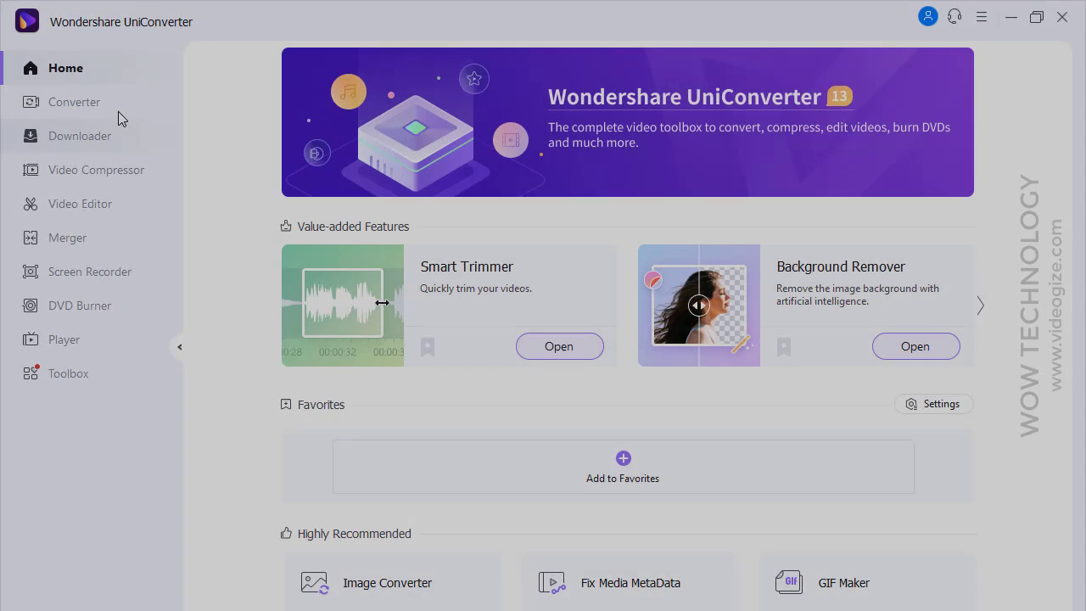
left_click(114, 103)
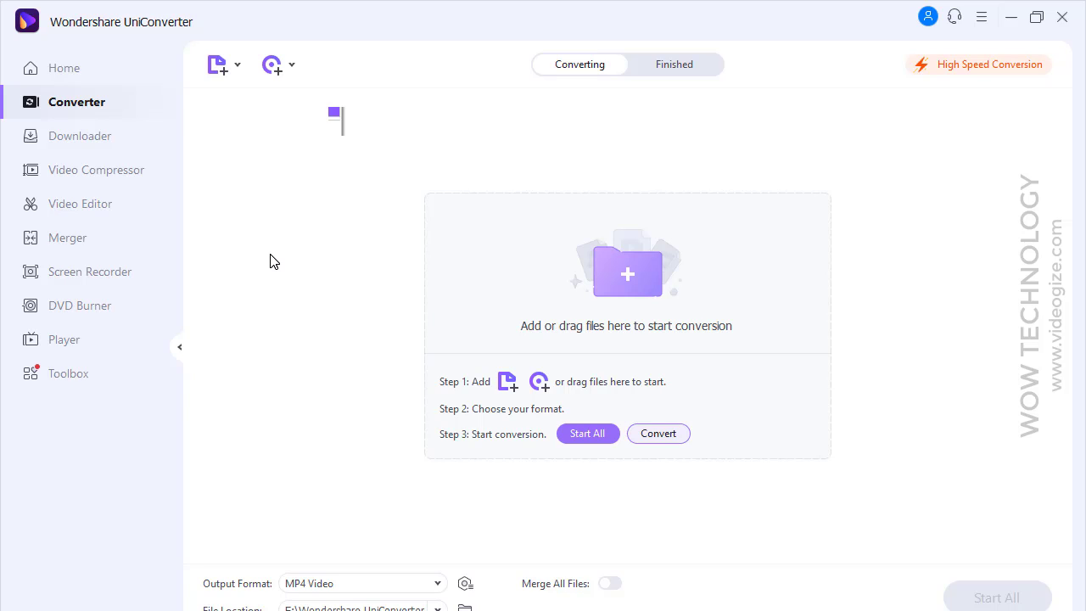
left_click(239, 67)
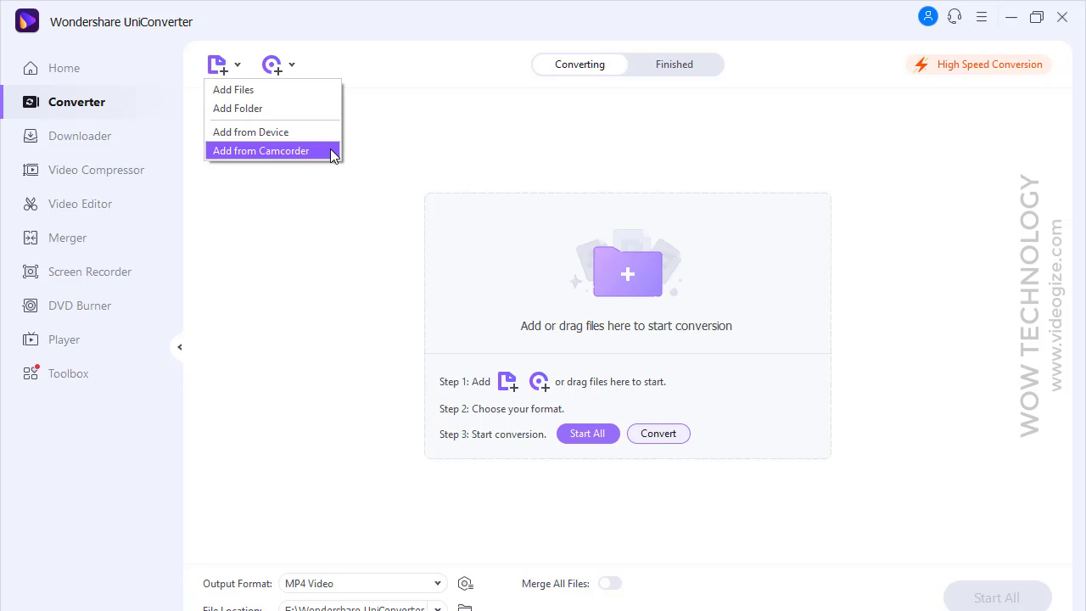
left_click(291, 65)
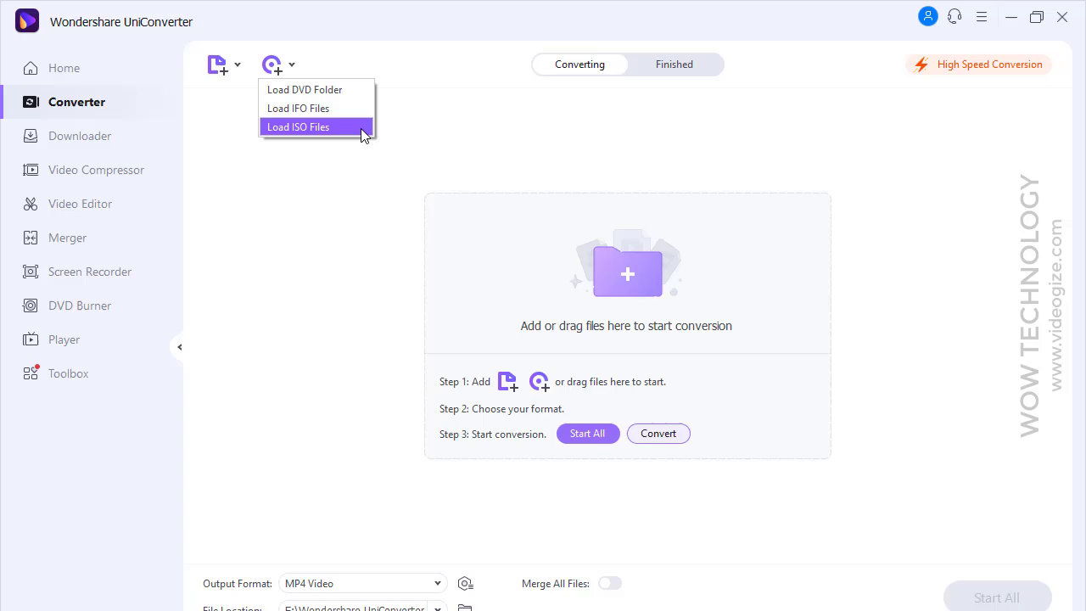
left_click(431, 128)
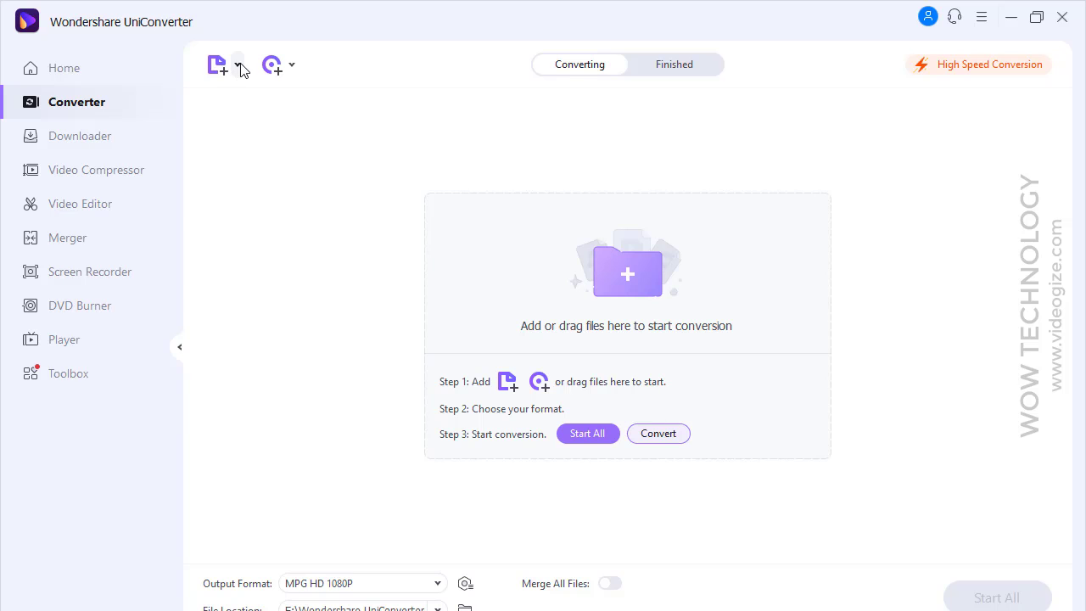
Step: Add the Woman Applying Makeup - 12004 MP4 clip to the converter
left_click(238, 65)
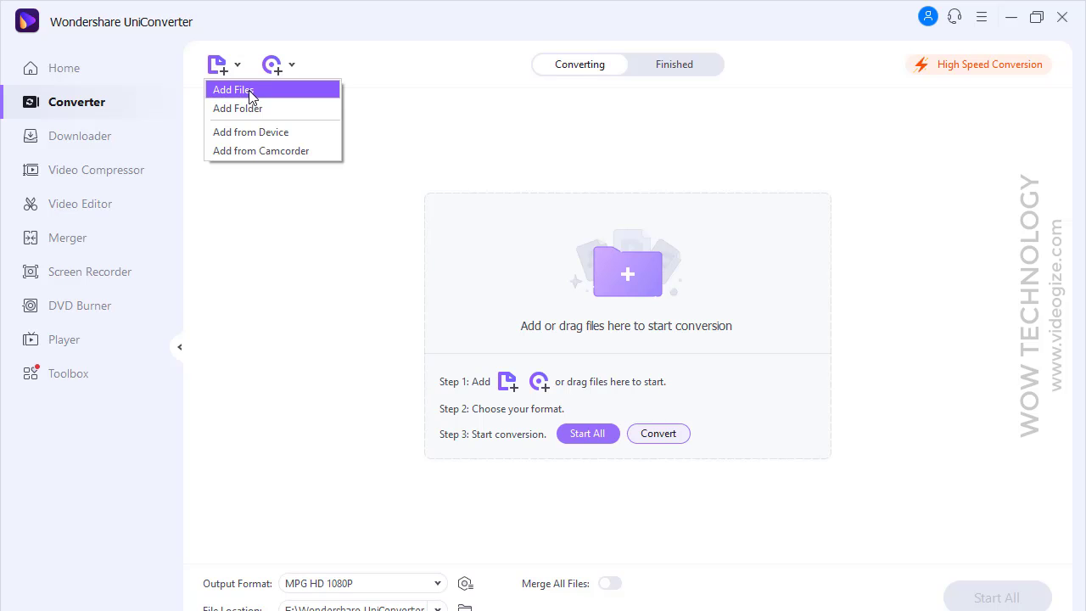
left_click(253, 89)
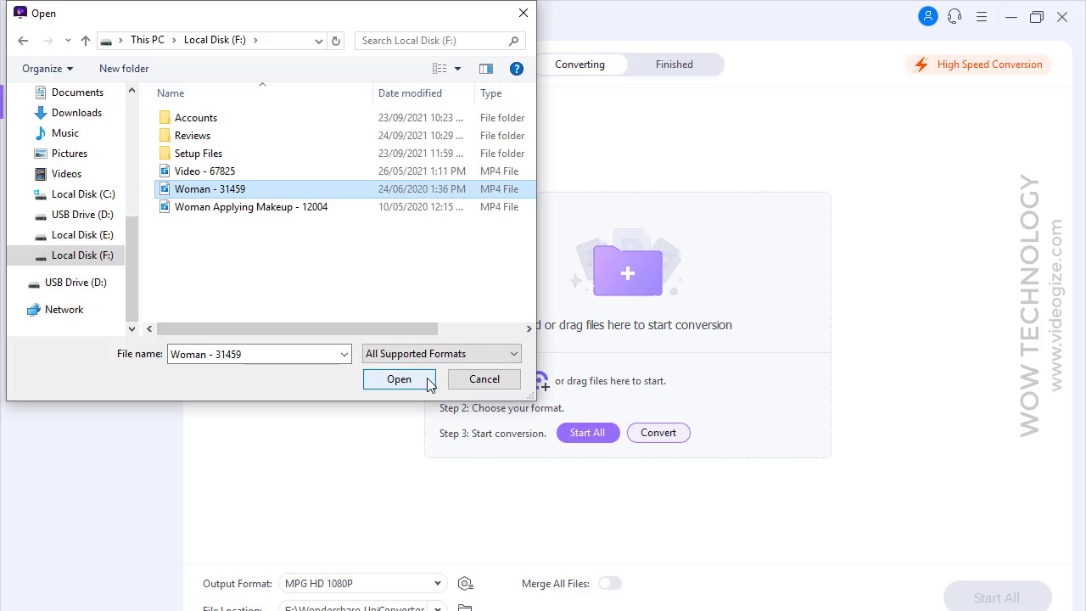
left_click(428, 384)
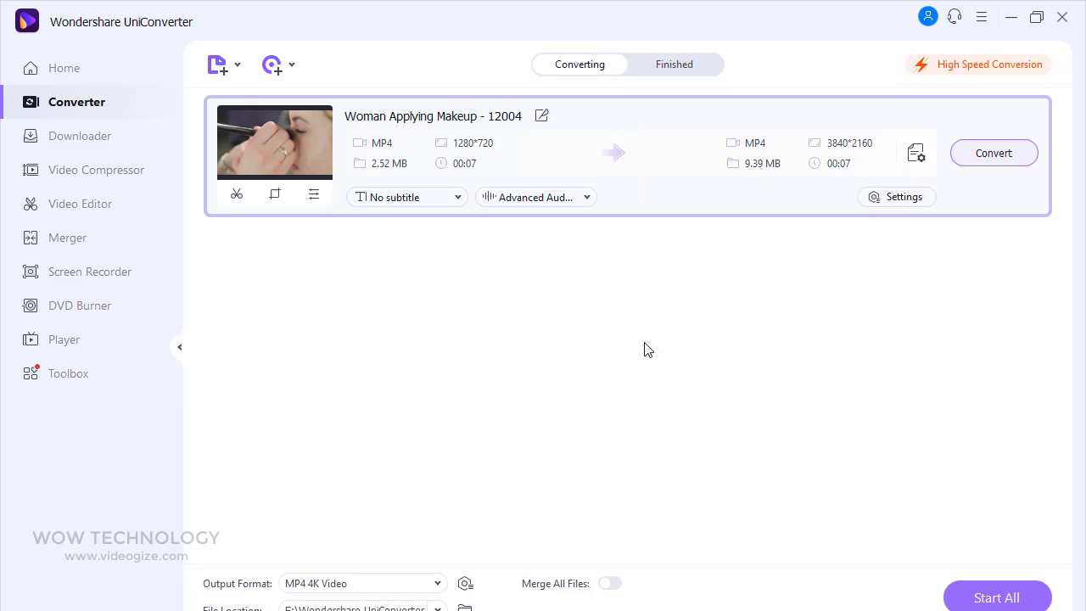
Step: Set the clip's output to MOV 3D Red-Blue, then change it to AVI HD 1080P
left_click(916, 153)
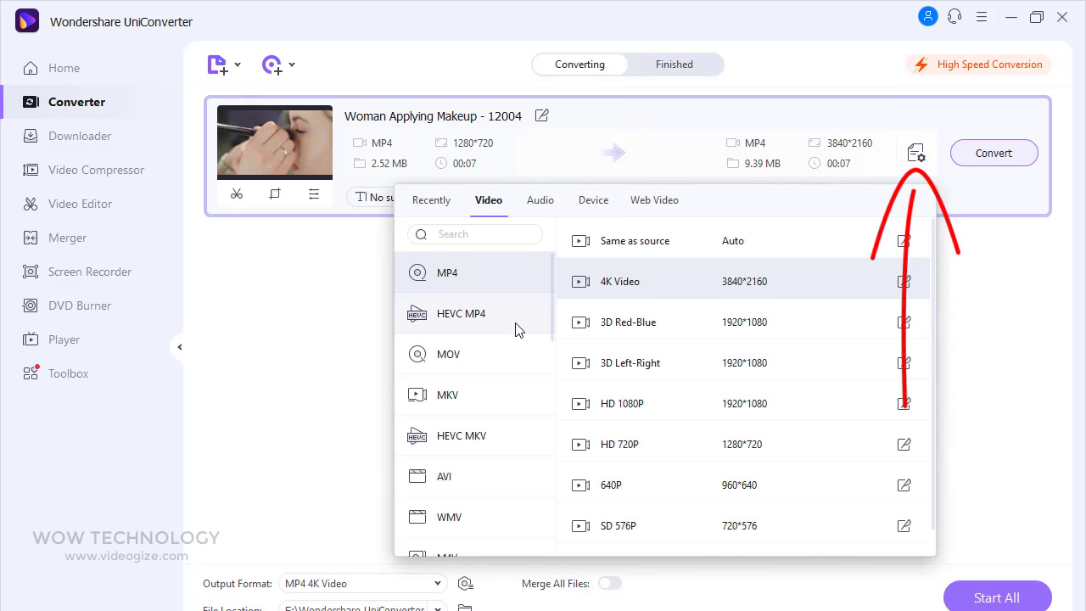
left_click(496, 361)
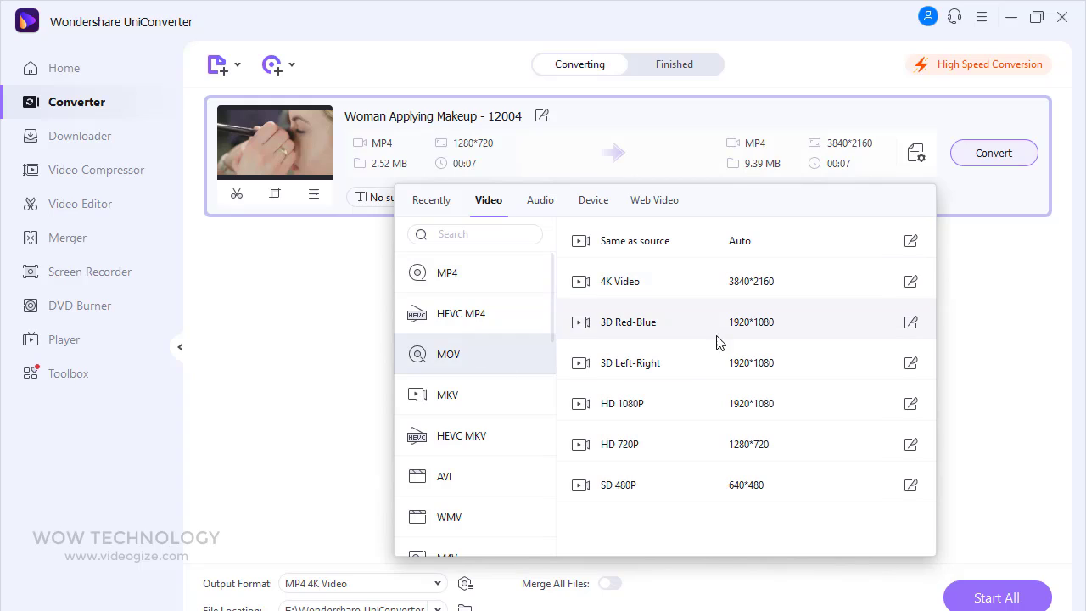
left_click(747, 331)
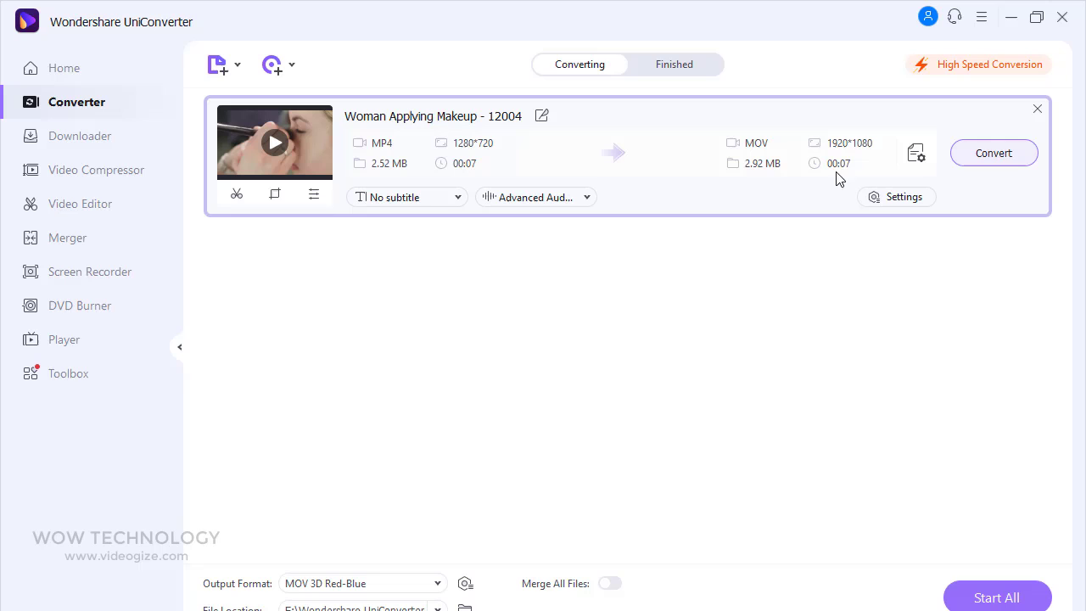
left_click(917, 158)
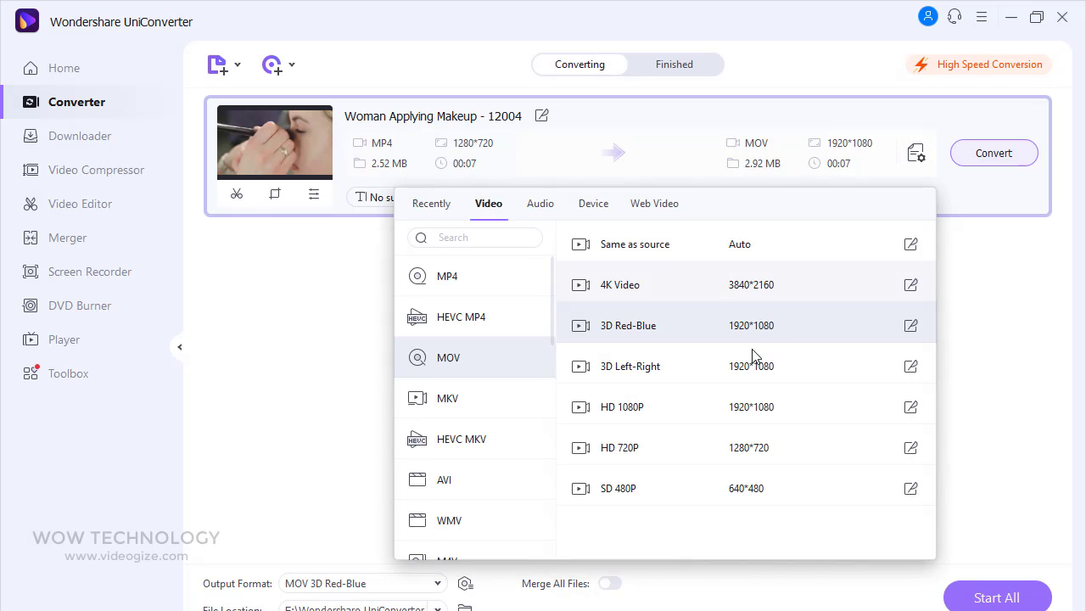
left_click(465, 485)
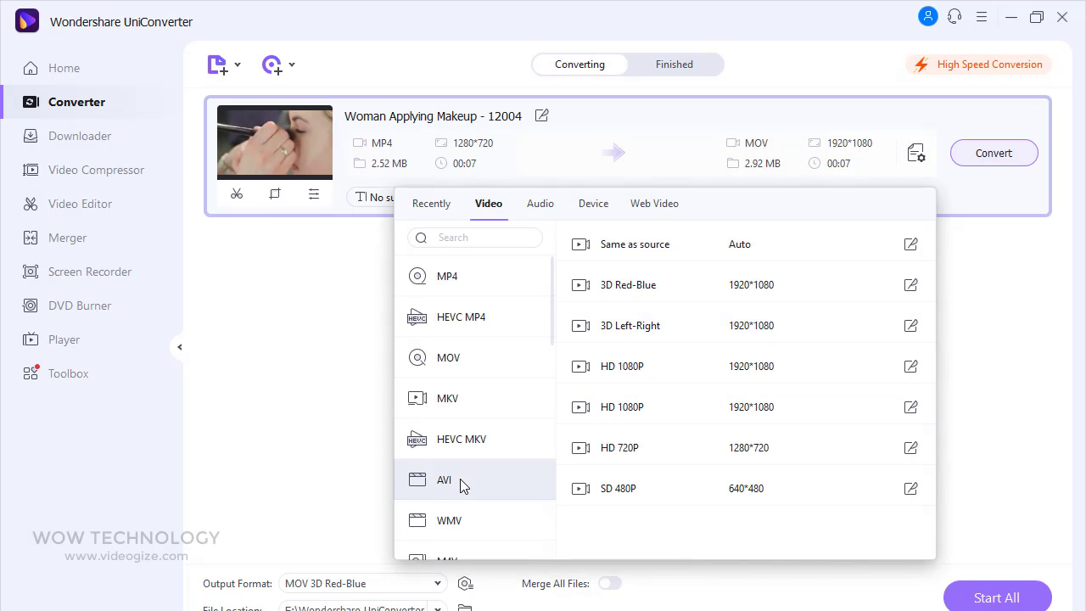
left_click(649, 415)
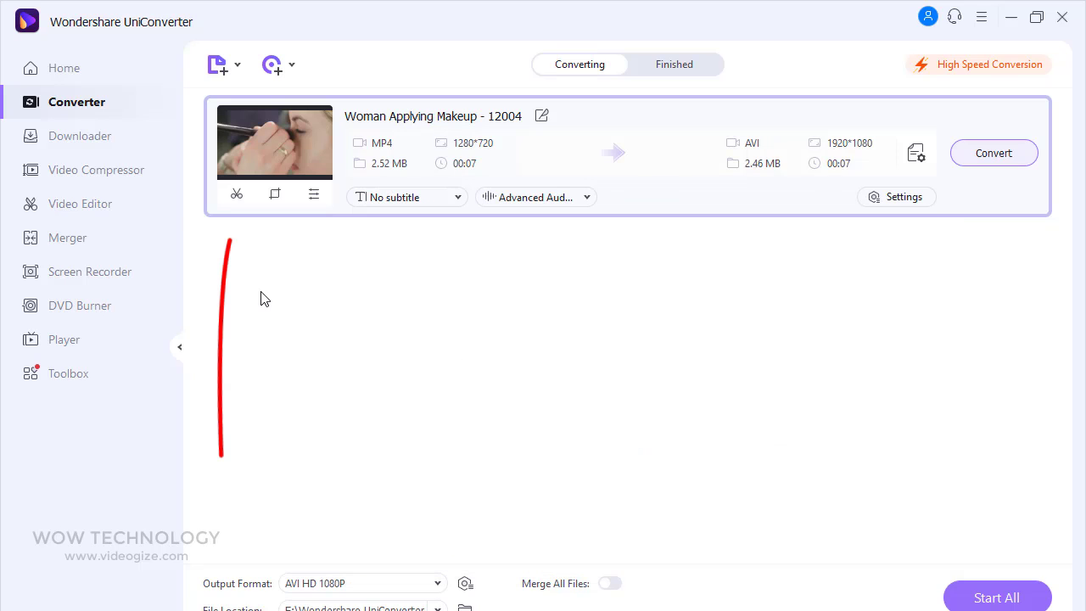
Step: Split the makeup clip at the playhead and delete Segment 2, keeping only the first part
left_click(238, 198)
left_click(143, 419)
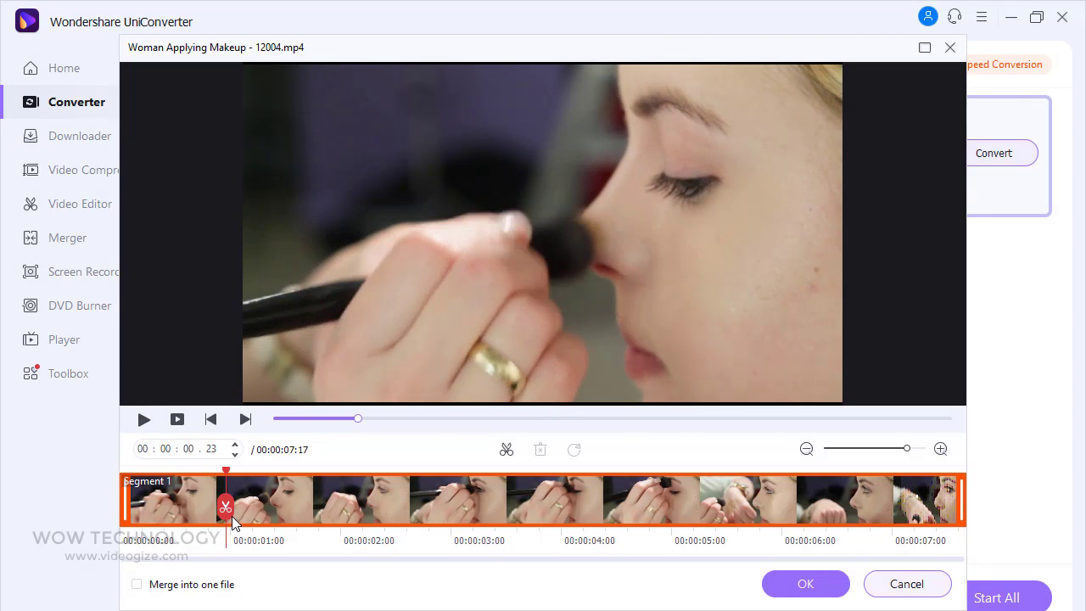
left_click(230, 512)
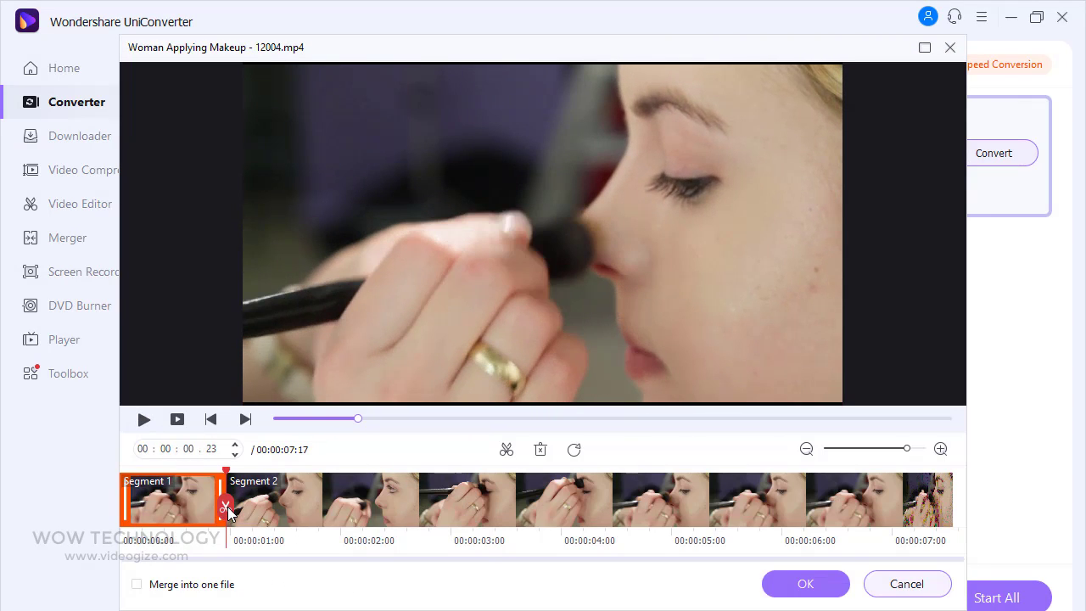
left_click(297, 507)
left_click(185, 510)
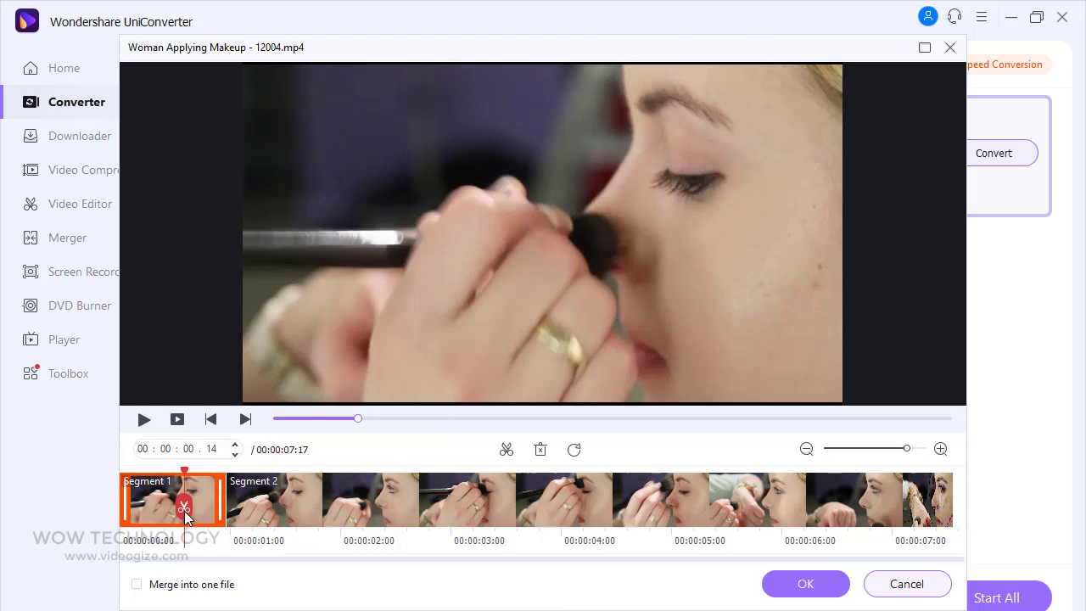
left_click(303, 512)
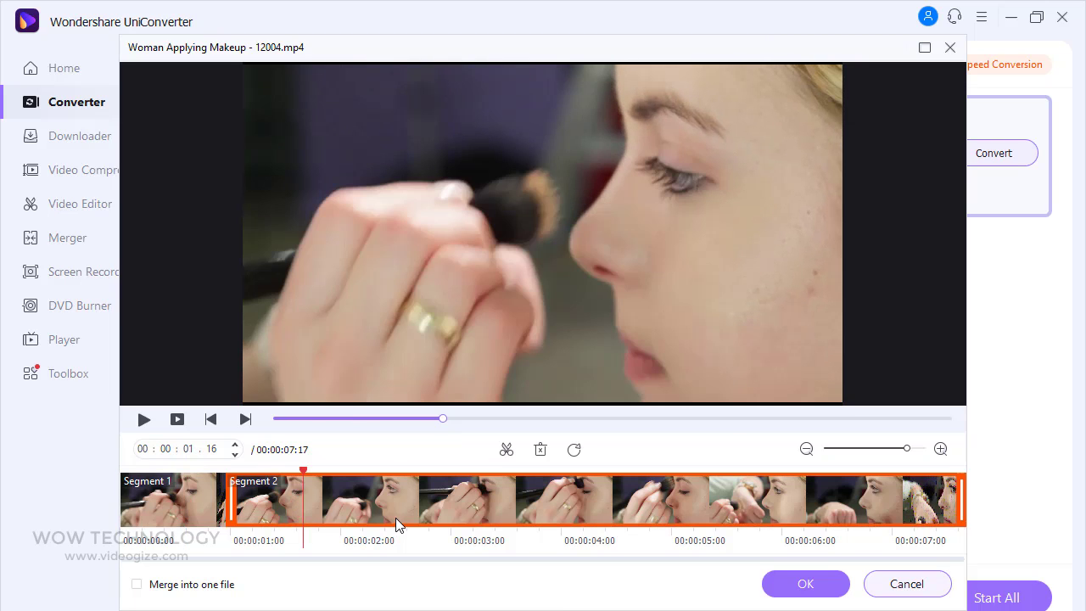
key("Delete")
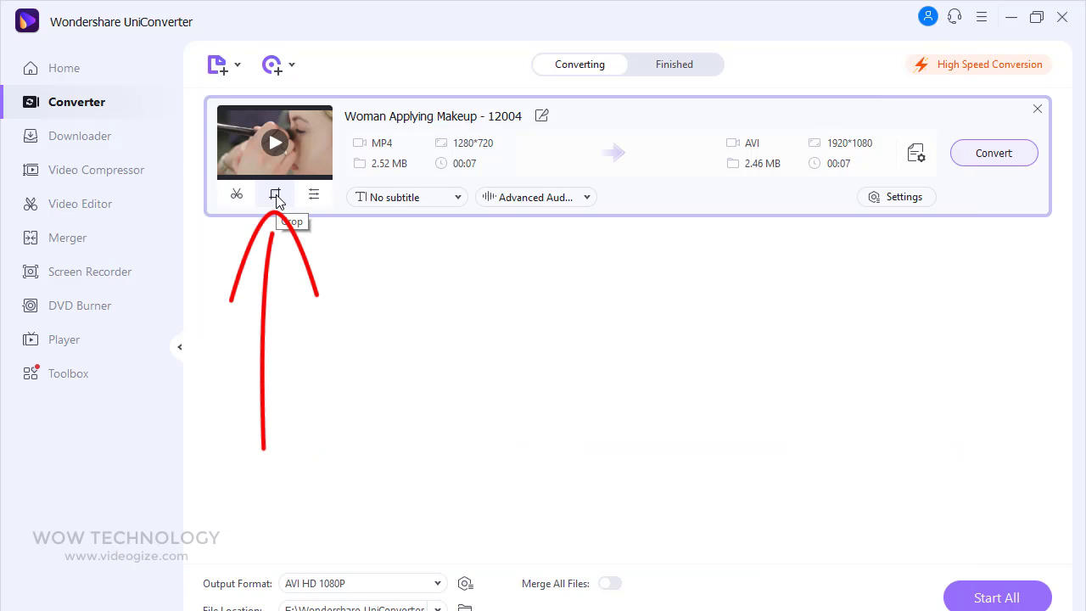
left_click(276, 195)
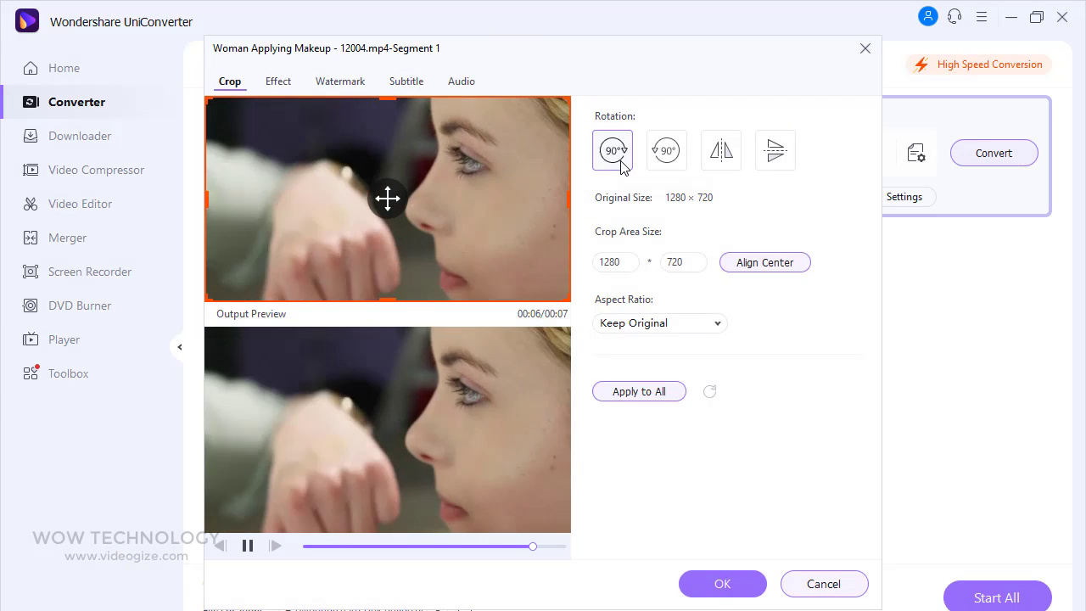
left_click(621, 161)
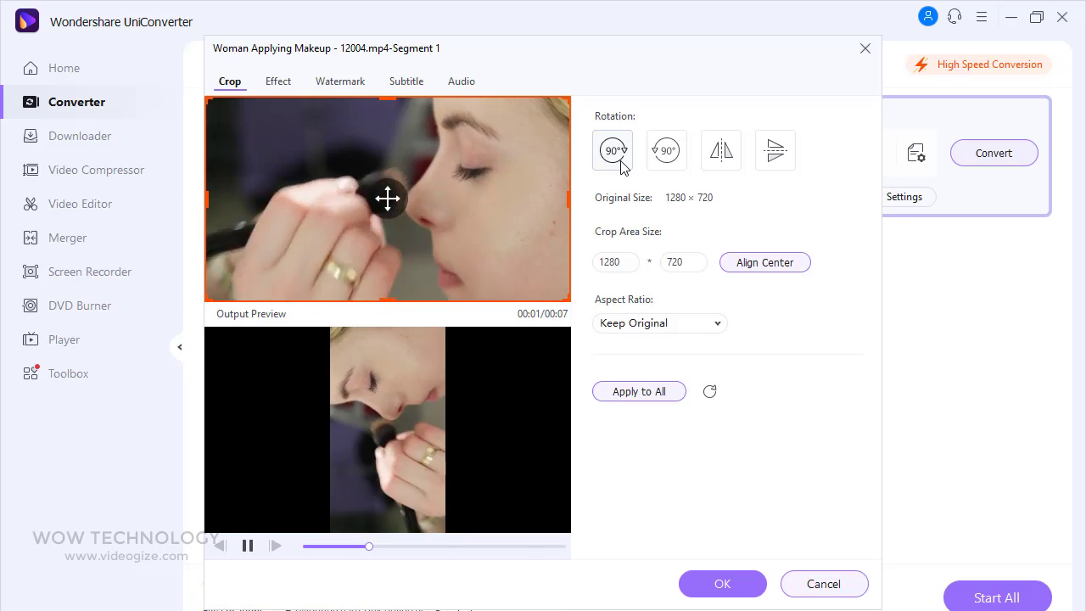
triple_click(613, 150)
left_click(721, 151)
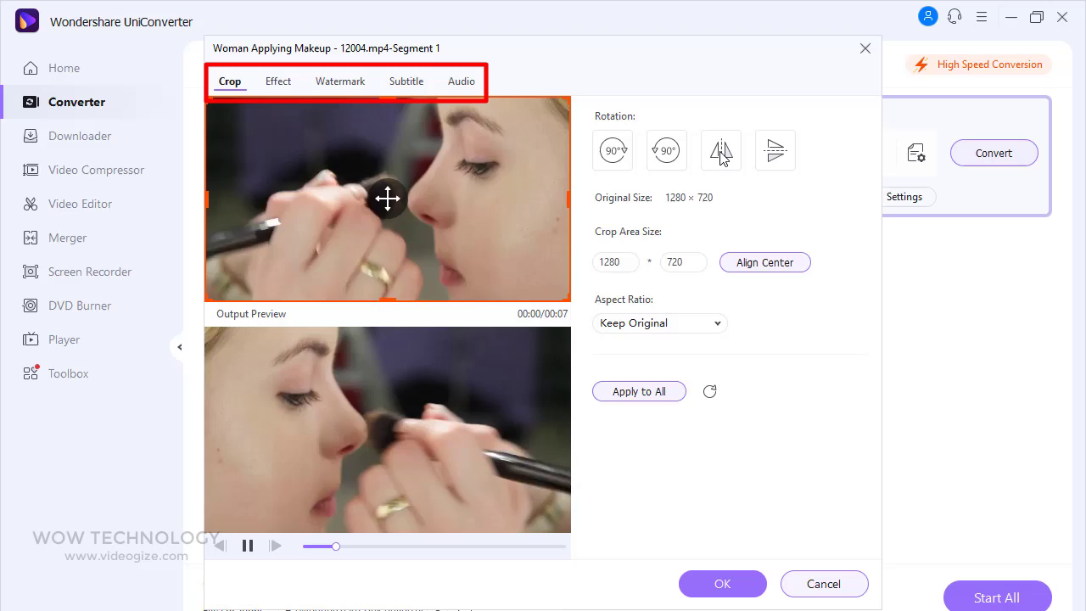
left_click(721, 153)
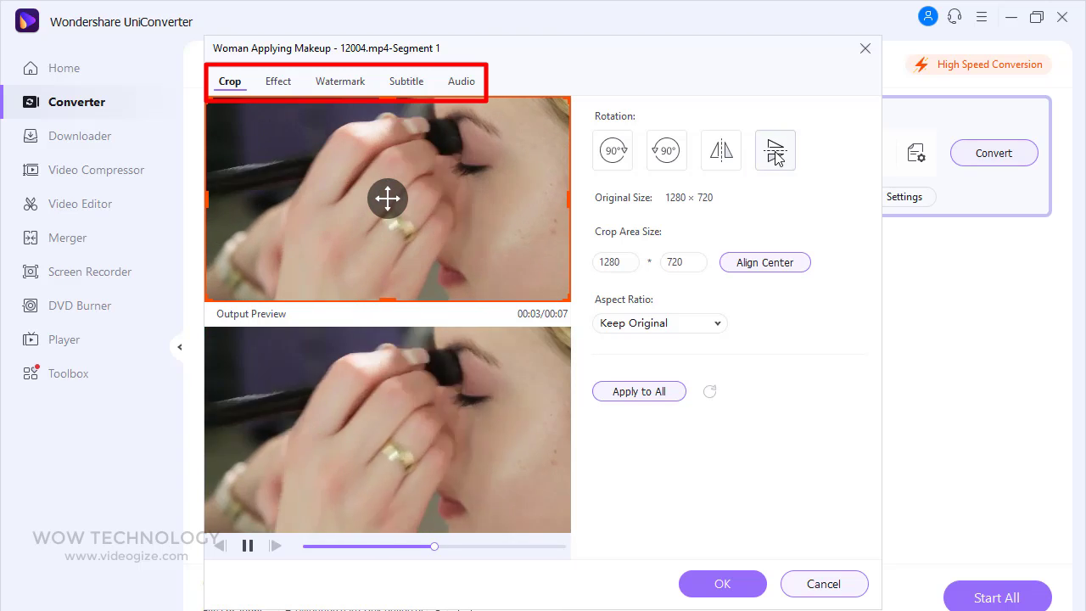
Step: Try filters and brightness 44, then settle on the Sunkissed filter with brightness at 0
left_click(283, 84)
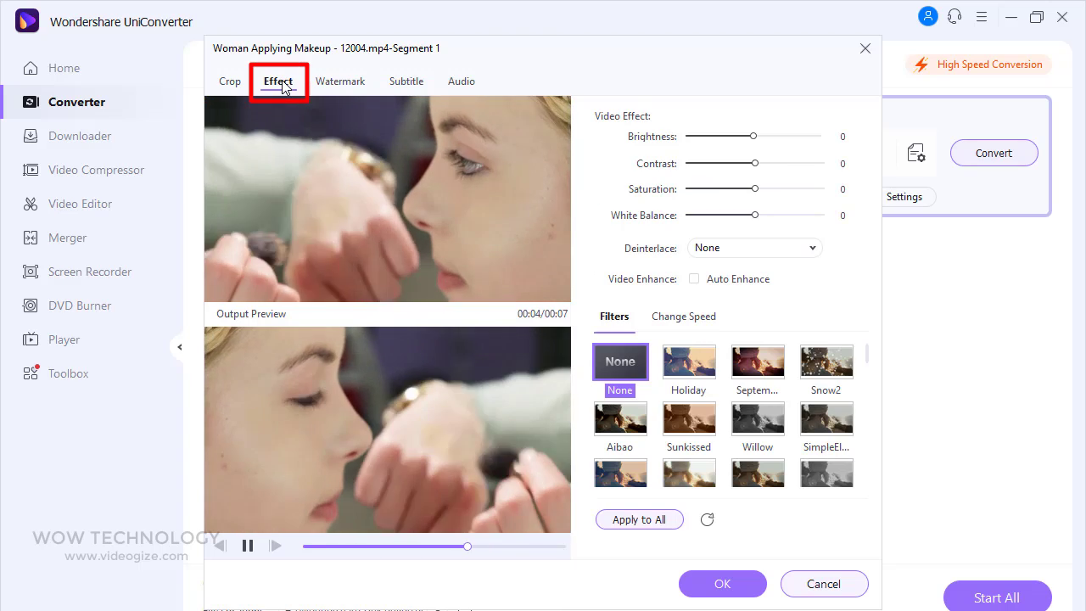
left_click(758, 361)
left_click(688, 418)
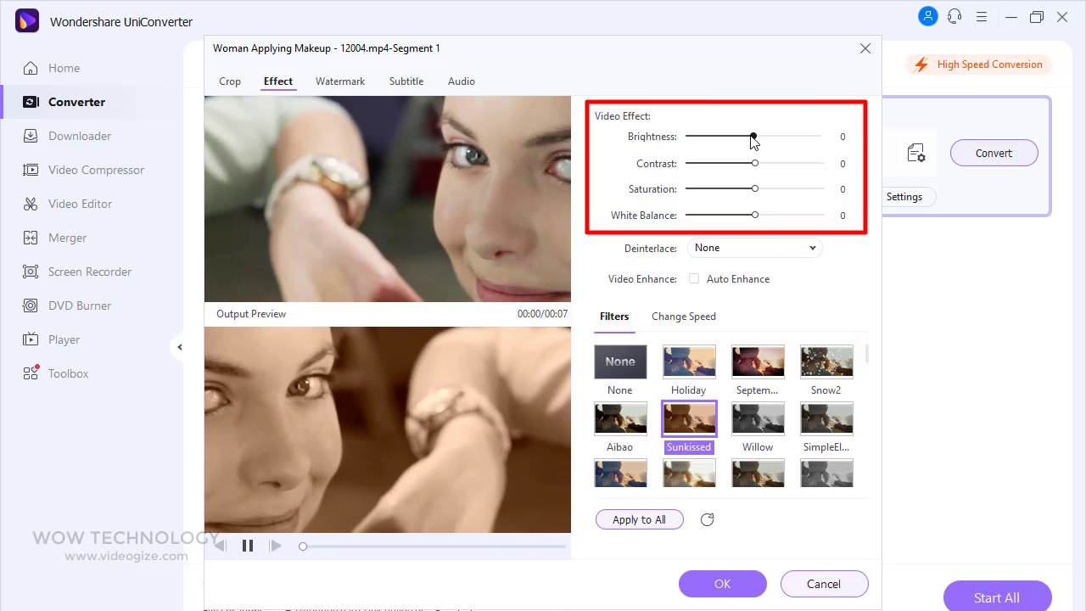
mouse_move(753, 141)
left_mouse_down()
mouse_move(800, 139)
mouse_move(727, 138)
left_mouse_up()
left_click(757, 363)
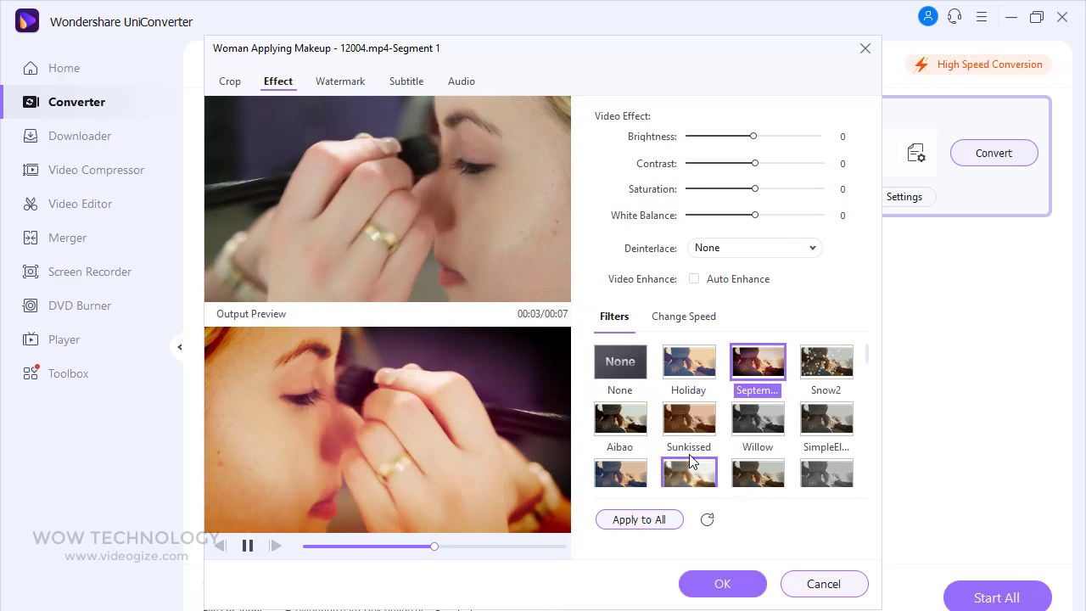
left_click(689, 429)
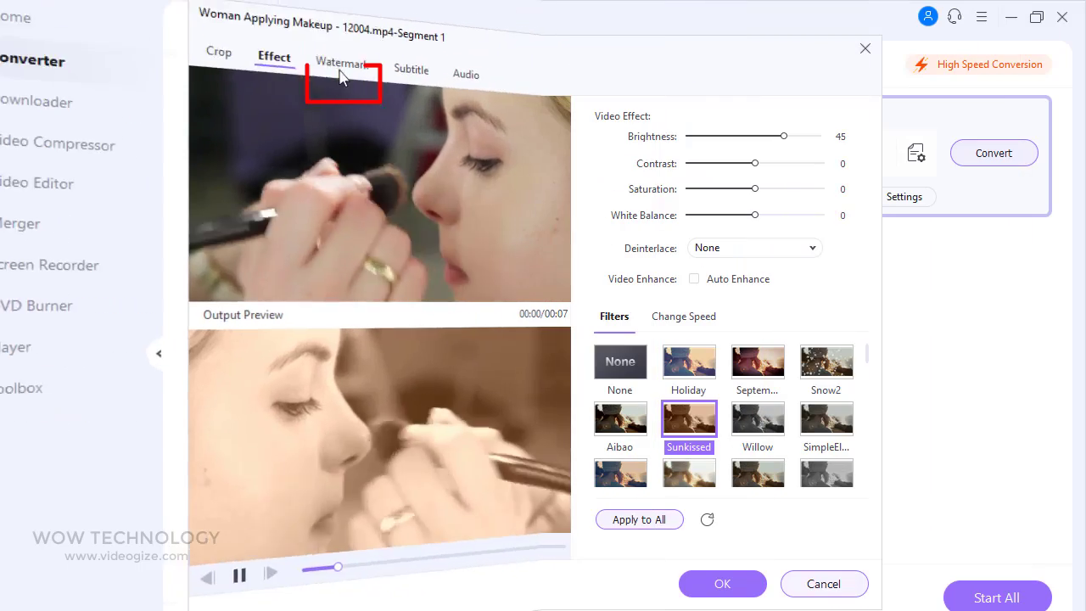
left_click(339, 82)
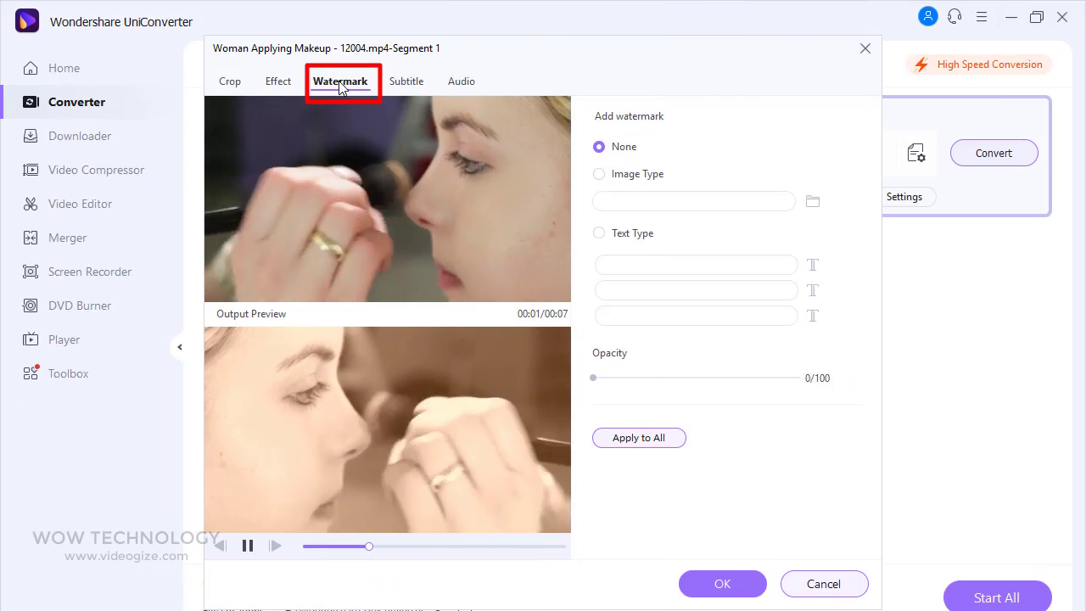
Step: Add a 'WOW' text watermark positioned at the video's bottom-right
left_click(637, 177)
left_click(644, 201)
left_click(596, 232)
left_click(633, 265)
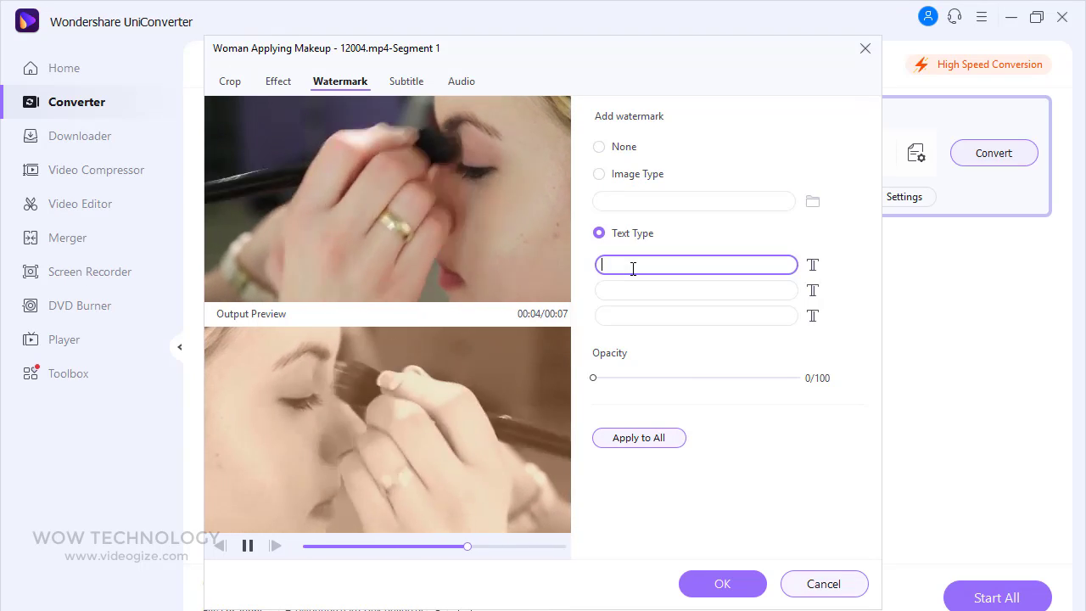
type("WOW")
left_click_drag(227, 365, 403, 432)
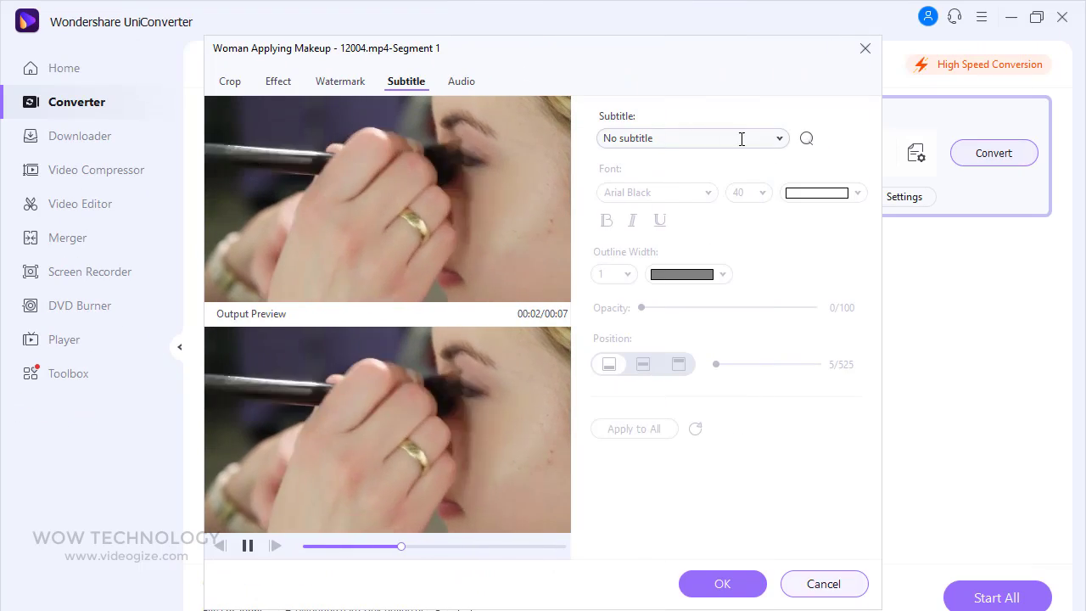
Step: Set audio volume to 200, Enhance the Human Voice to 12 and Stereo to 13
left_click(779, 138)
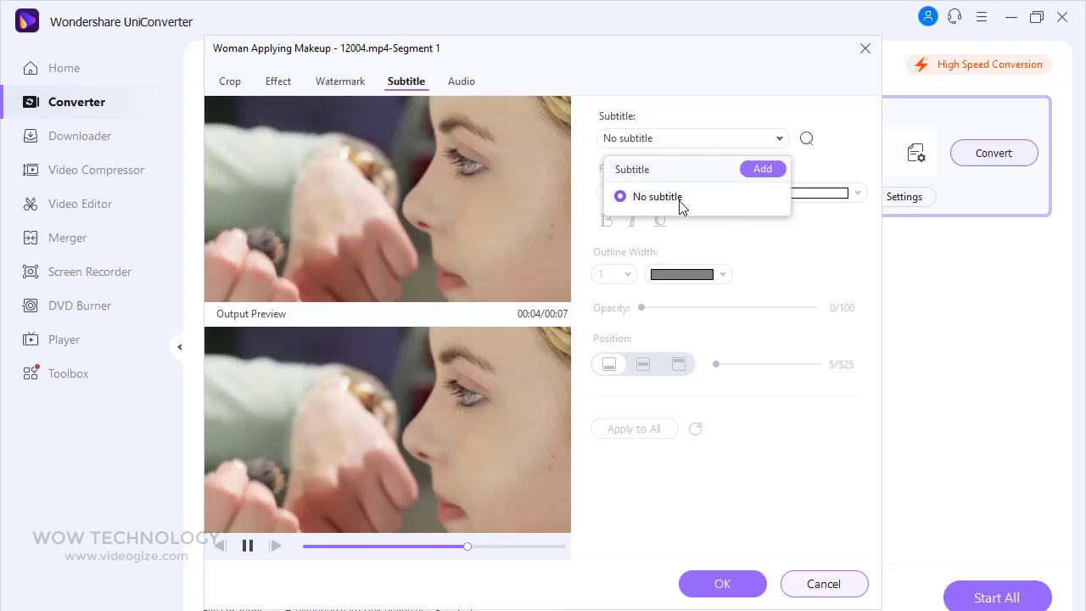
left_click(752, 172)
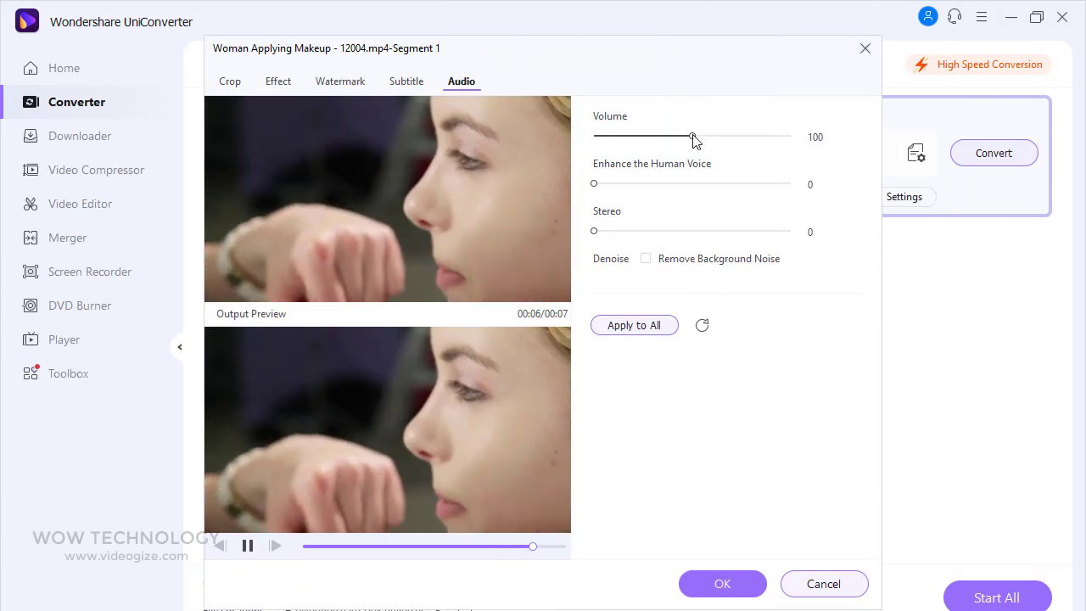
left_click_drag(693, 138, 790, 137)
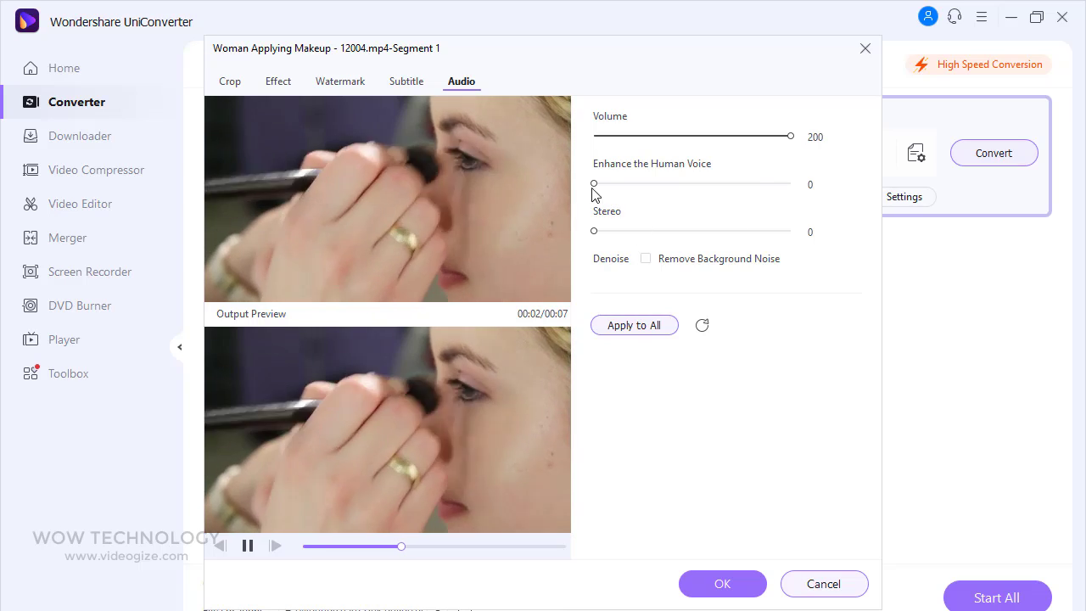
left_click_drag(594, 183, 618, 184)
left_click_drag(593, 230, 619, 232)
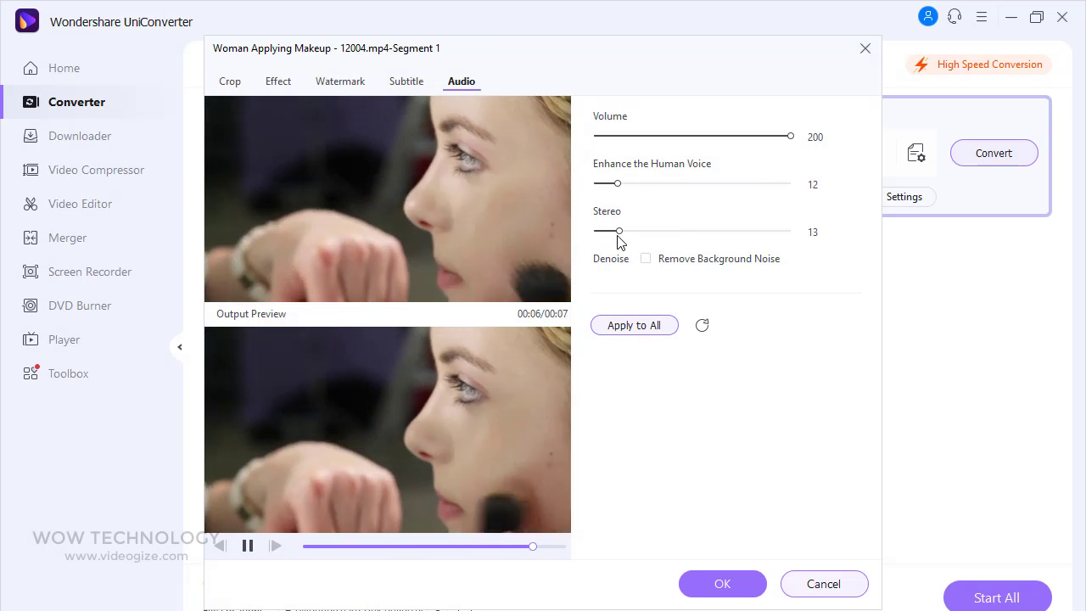
Step: Enable background noise removal and set AVI output to High Quality, keeping H264 at 1920*1080
left_click(647, 258)
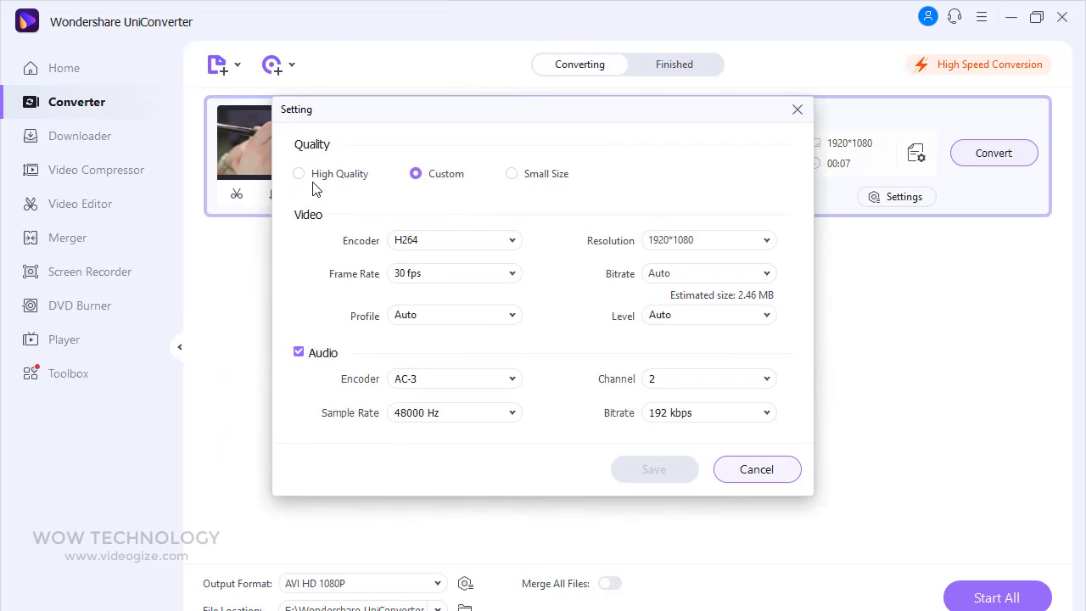
left_click(319, 175)
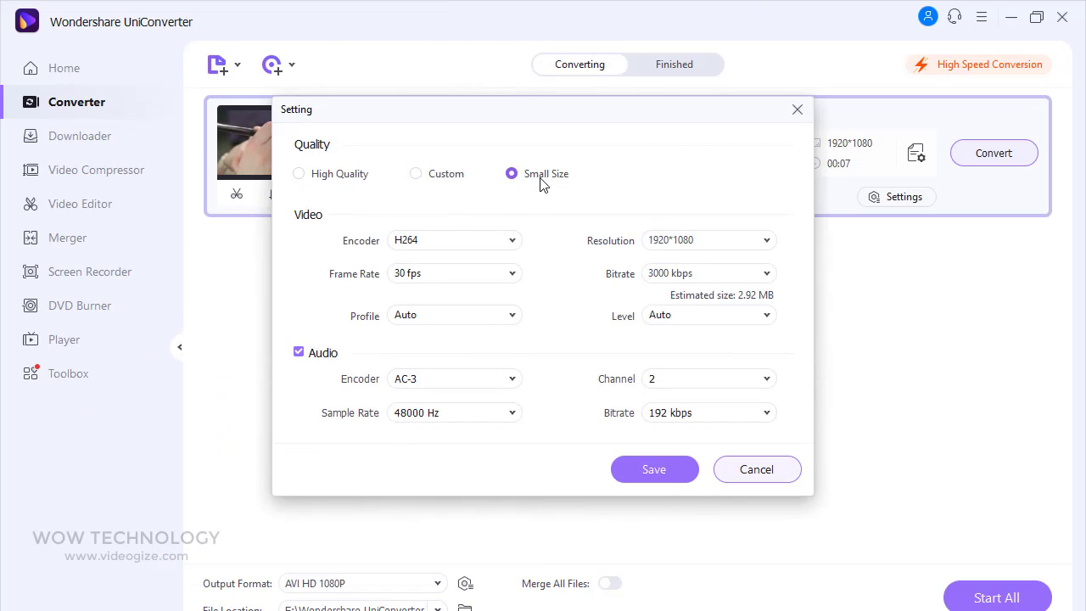
left_click(514, 242)
left_click(516, 243)
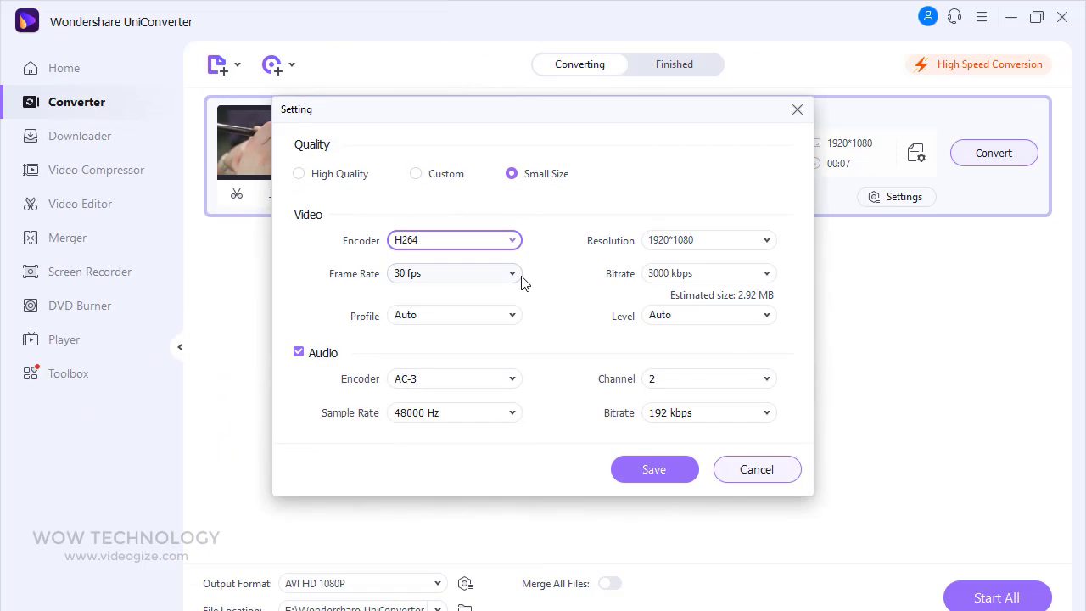
left_click(766, 240)
left_click(768, 242)
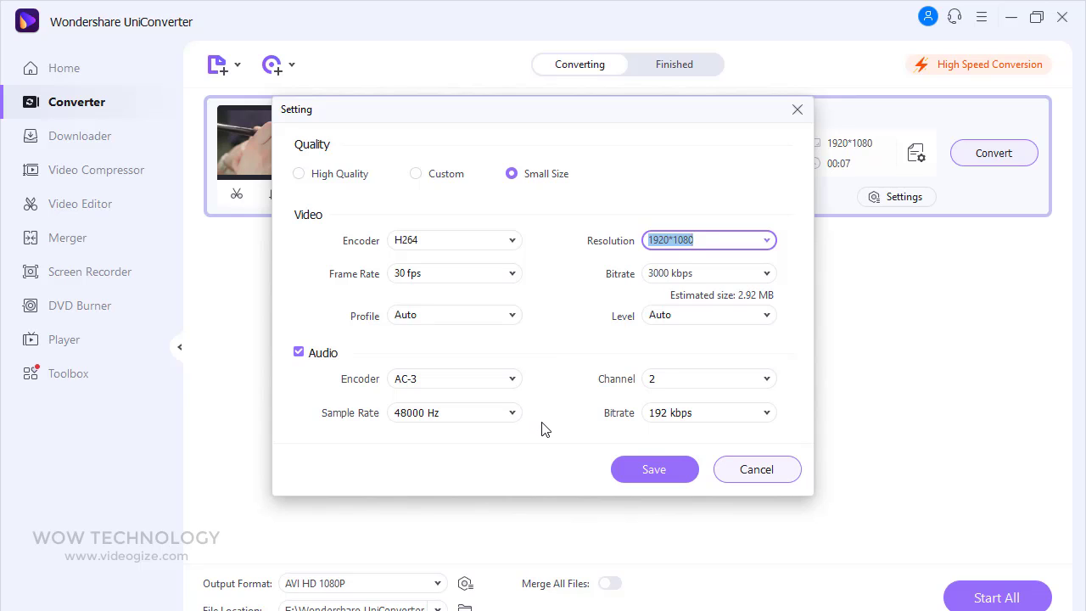
key("Escape")
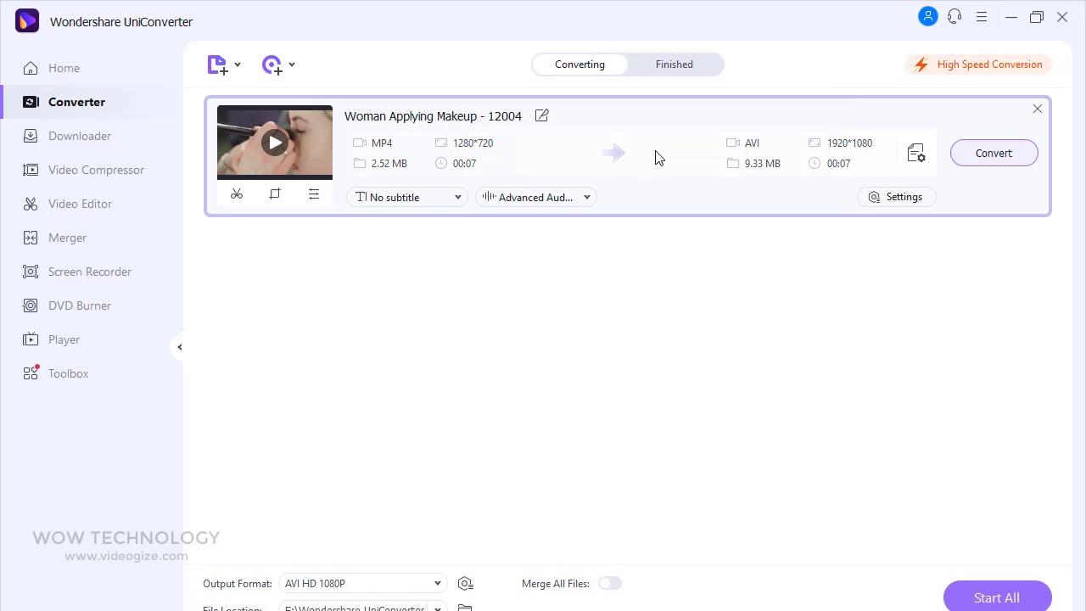
Step: Convert the makeup video, set Video - 67825 to MP4 4K (3840*2160), and start all conversions
left_click(1011, 160)
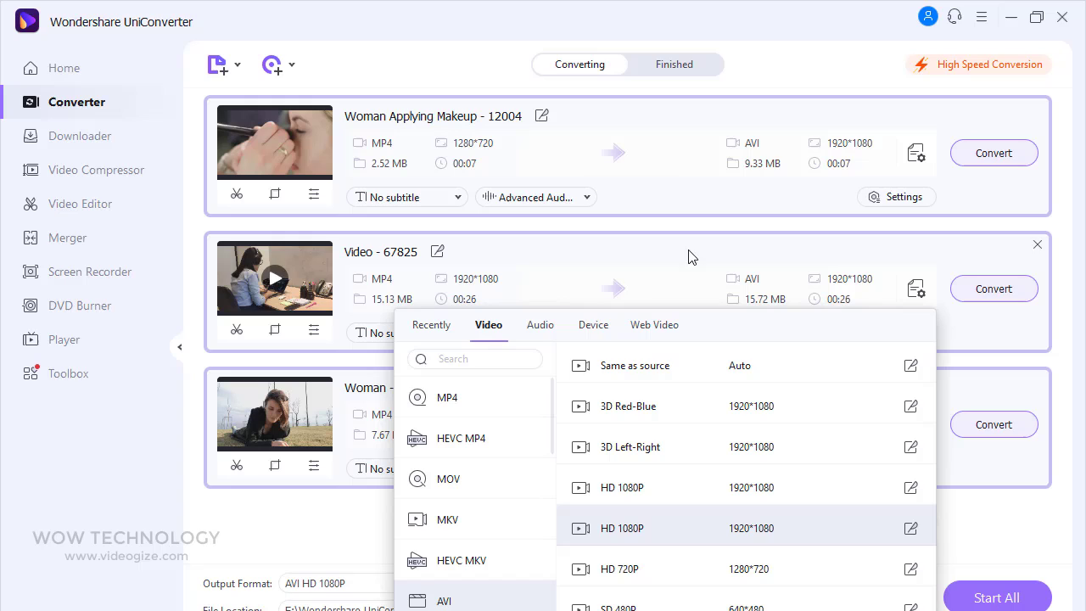
left_click(499, 414)
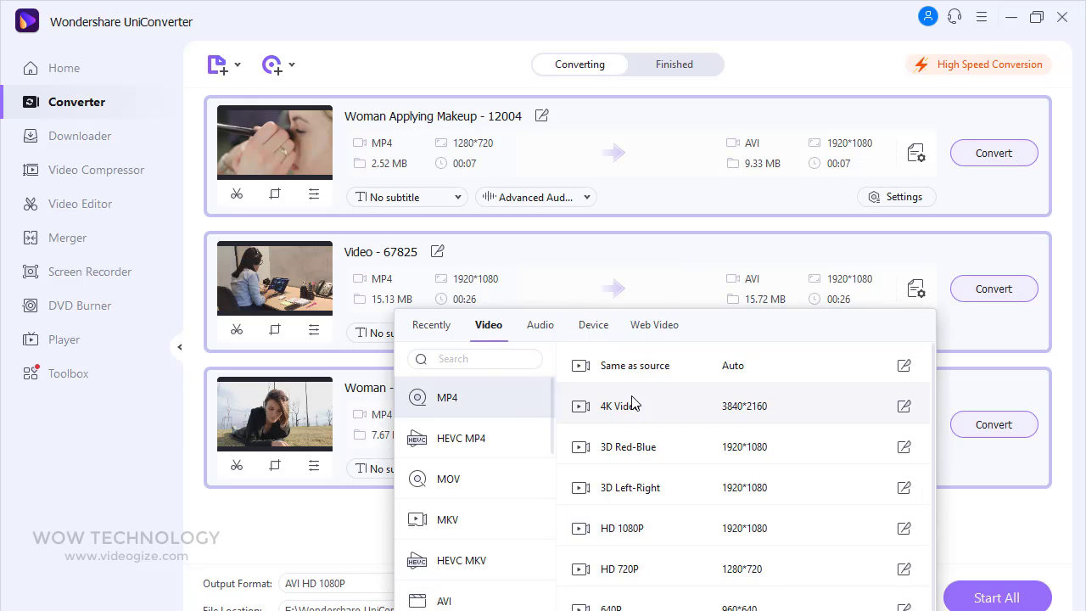
left_click(747, 415)
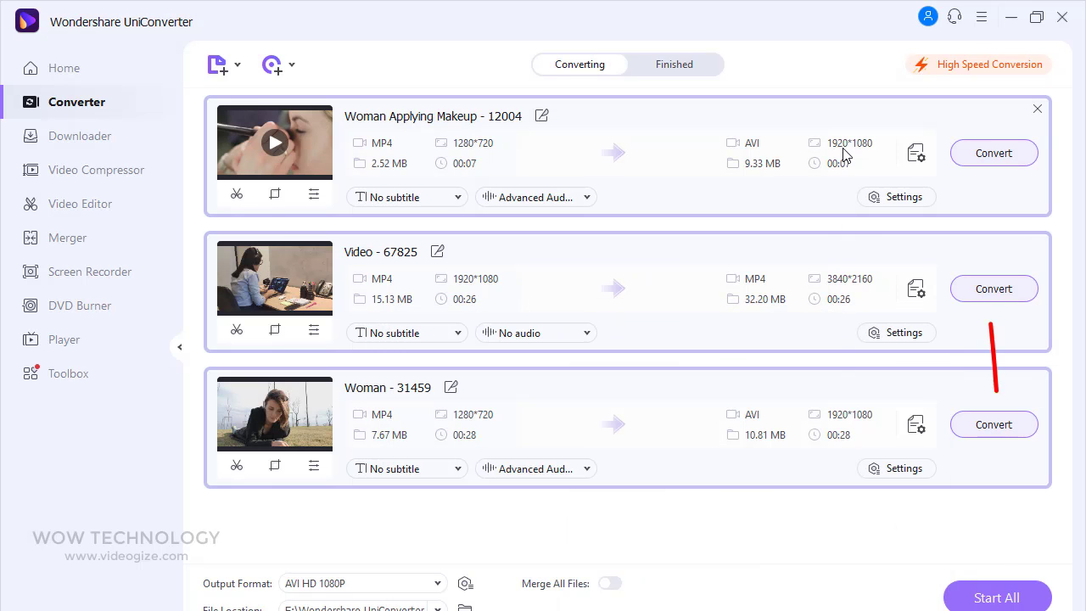
left_click(1000, 597)
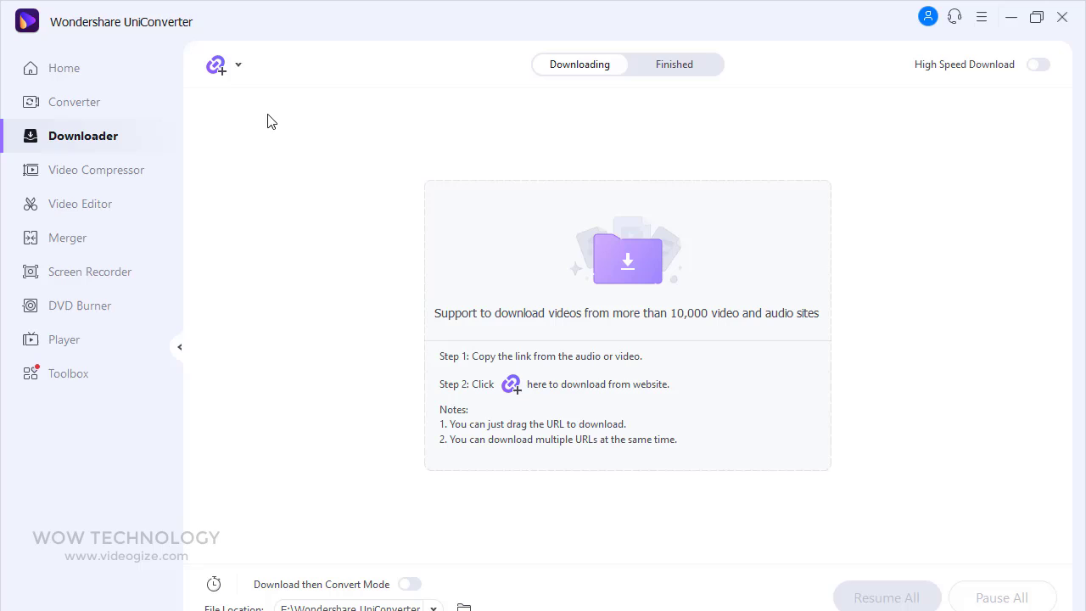
Step: Choose Download Video from the Downloader's add menu
left_click(238, 66)
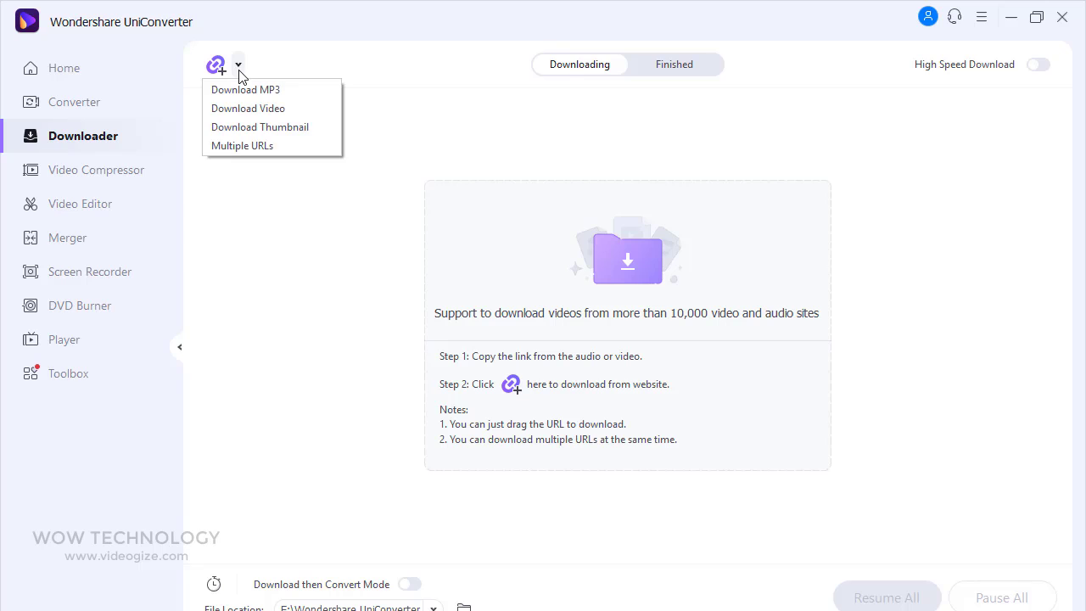
left_click(315, 107)
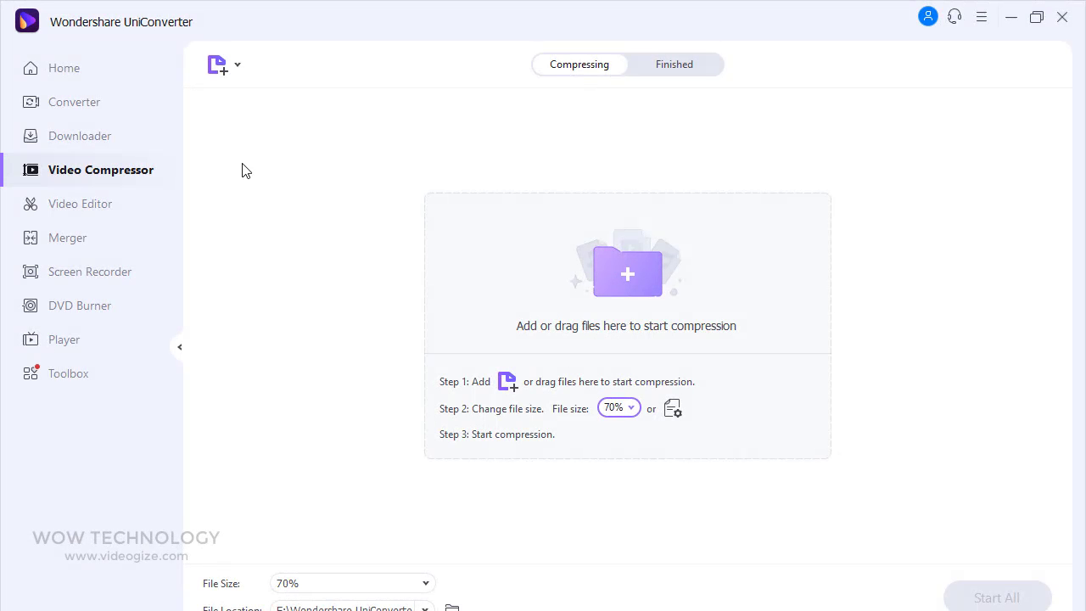
Step: Add Woman Applying Makeup - 12004 to the Compressor and compress it to 70% file size
left_click(238, 65)
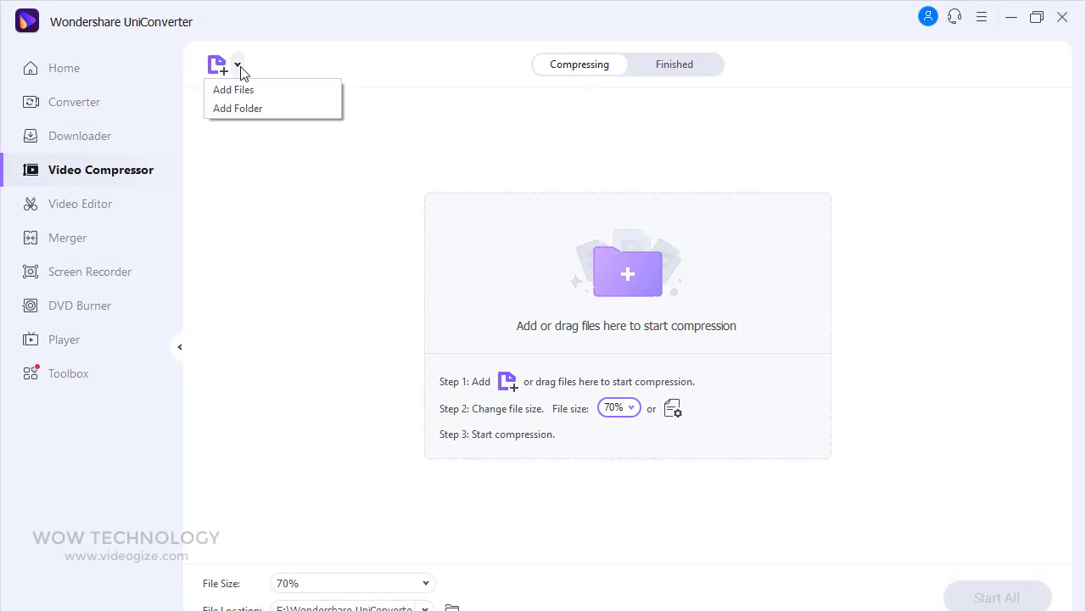
left_click(283, 89)
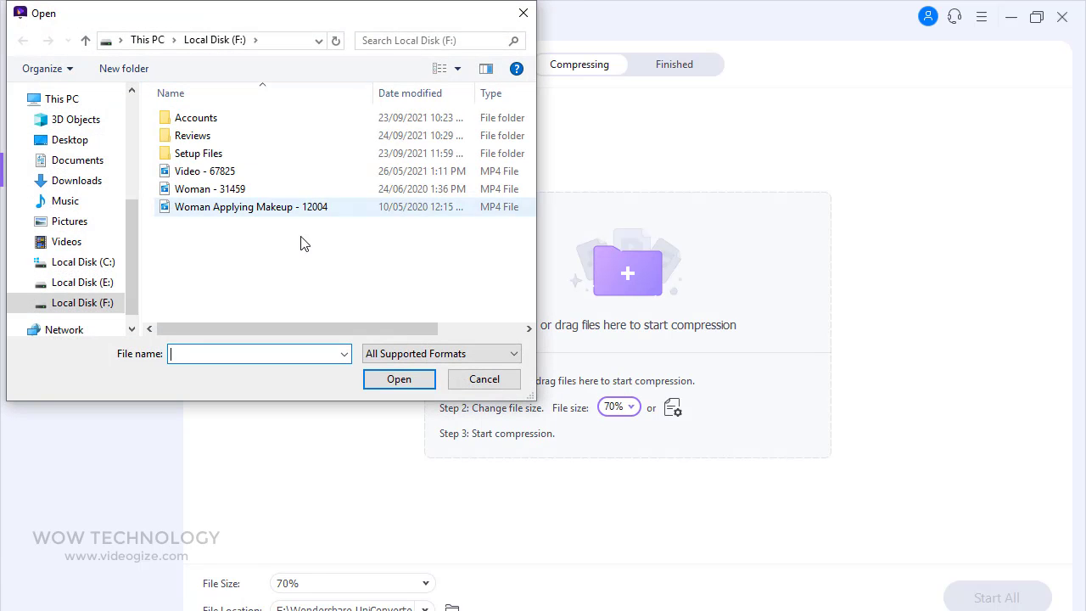
double_click(250, 208)
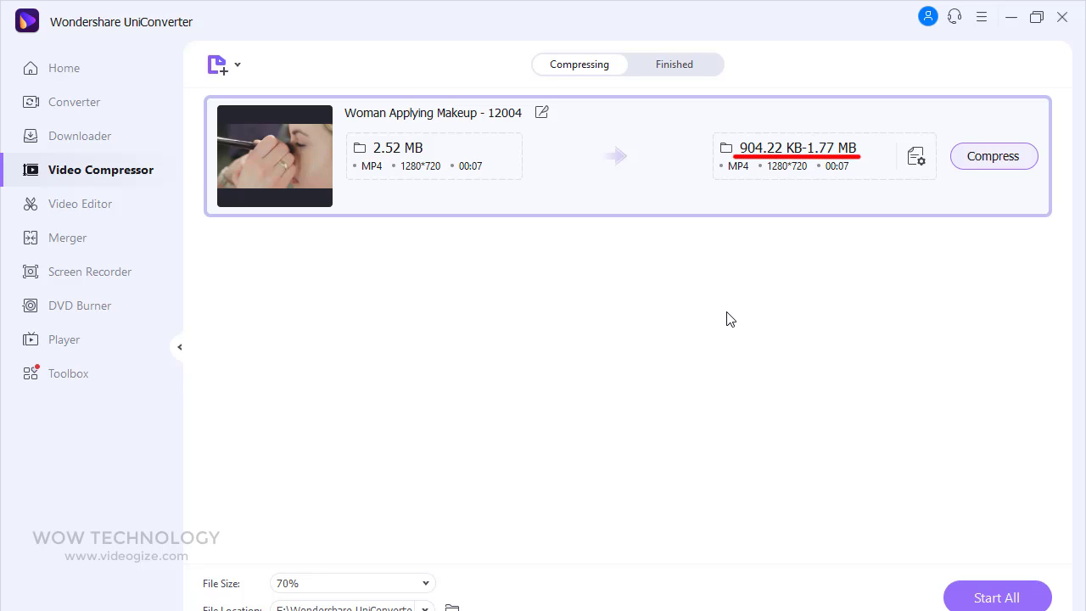
left_click(1023, 161)
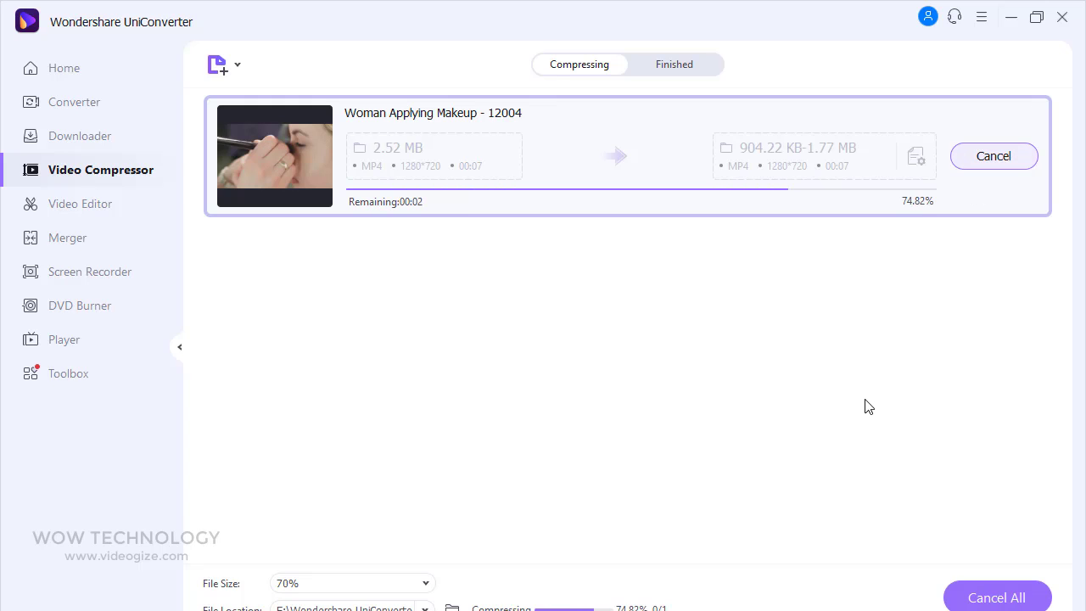
Step: Check the compressed Woman Applying Makeup - 12004 file's properties to confirm its 1.76 MB size
left_click(682, 70)
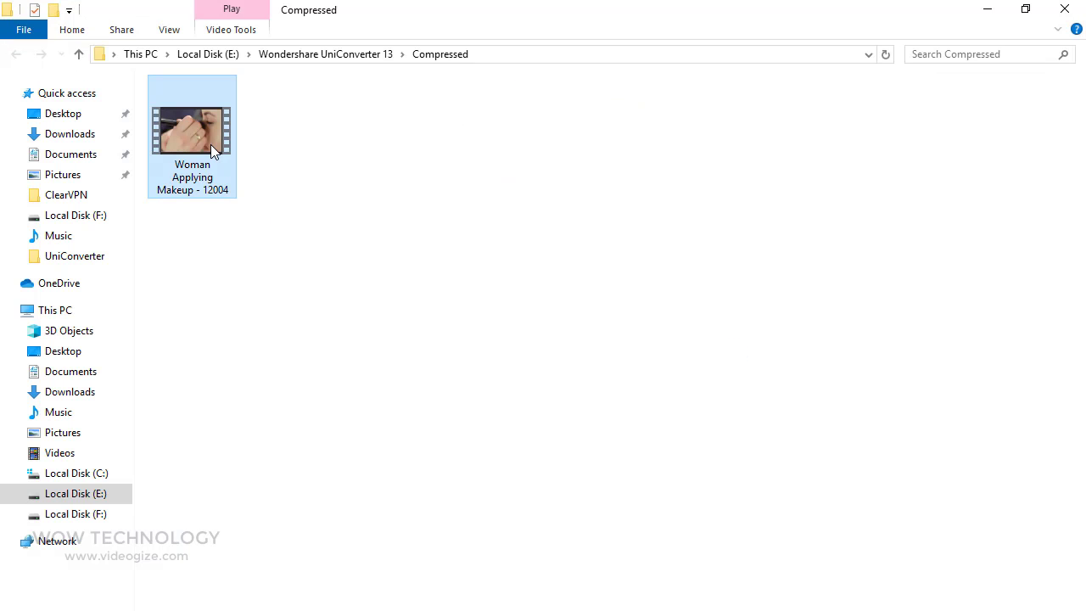
right_click(210, 144)
left_click(273, 402)
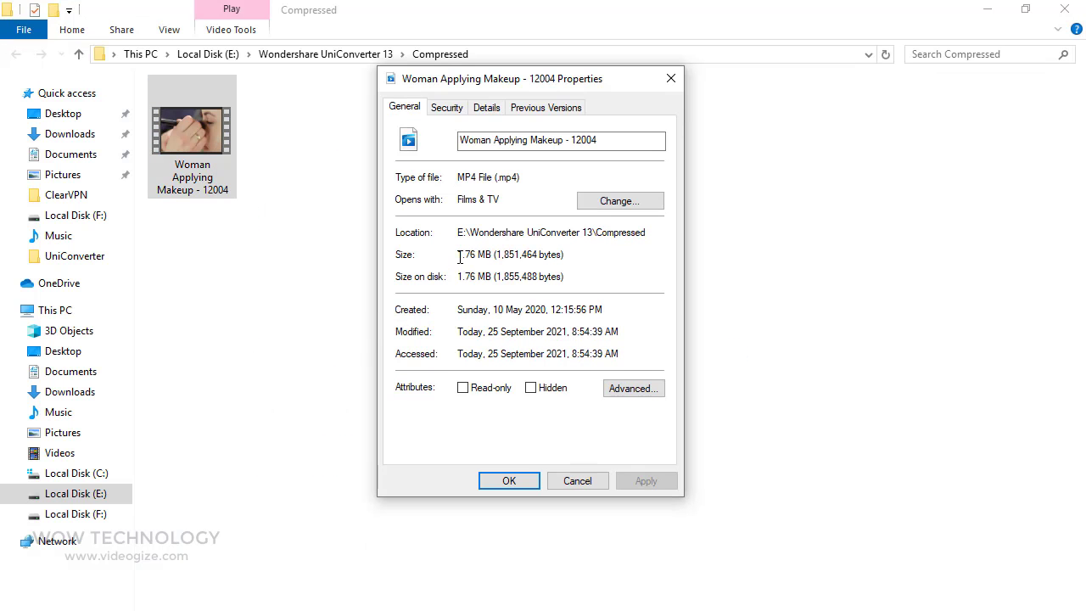
left_click_drag(459, 256, 491, 254)
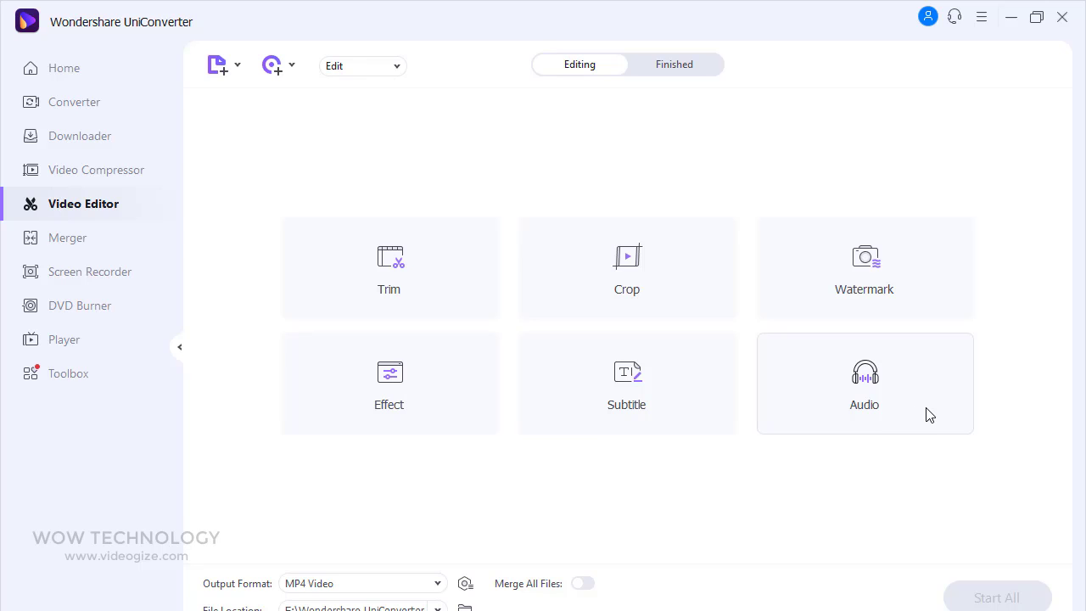
Step: Load Video - 67825 into the Video Editor
left_click(240, 65)
left_click(241, 86)
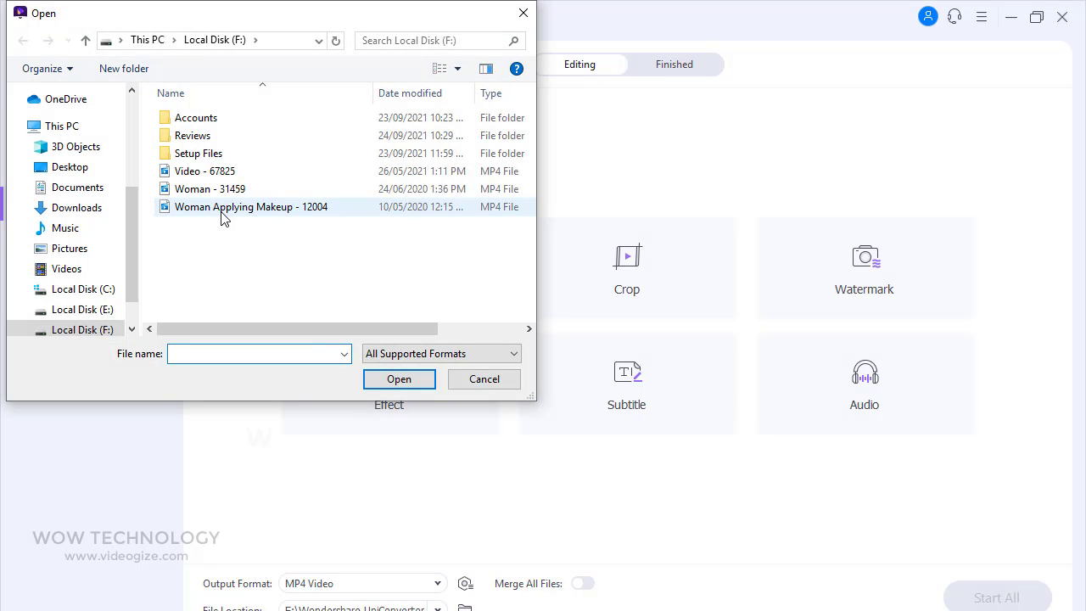
double_click(182, 172)
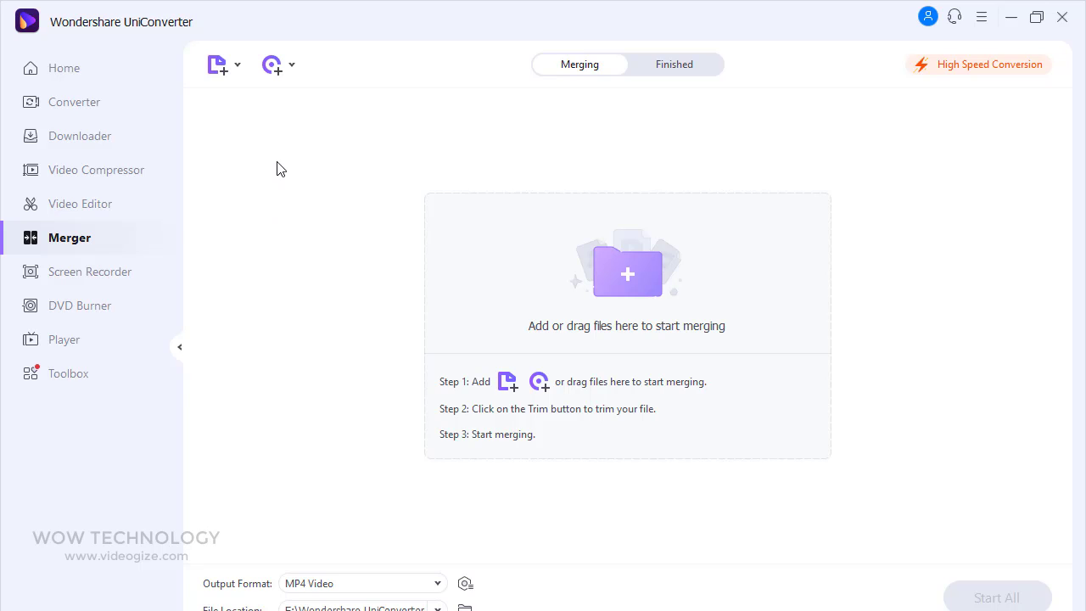
Step: Add Woman Applying Makeup - 12004 and Video - 67825 to the Merger and merge them into one MP4
left_click(238, 66)
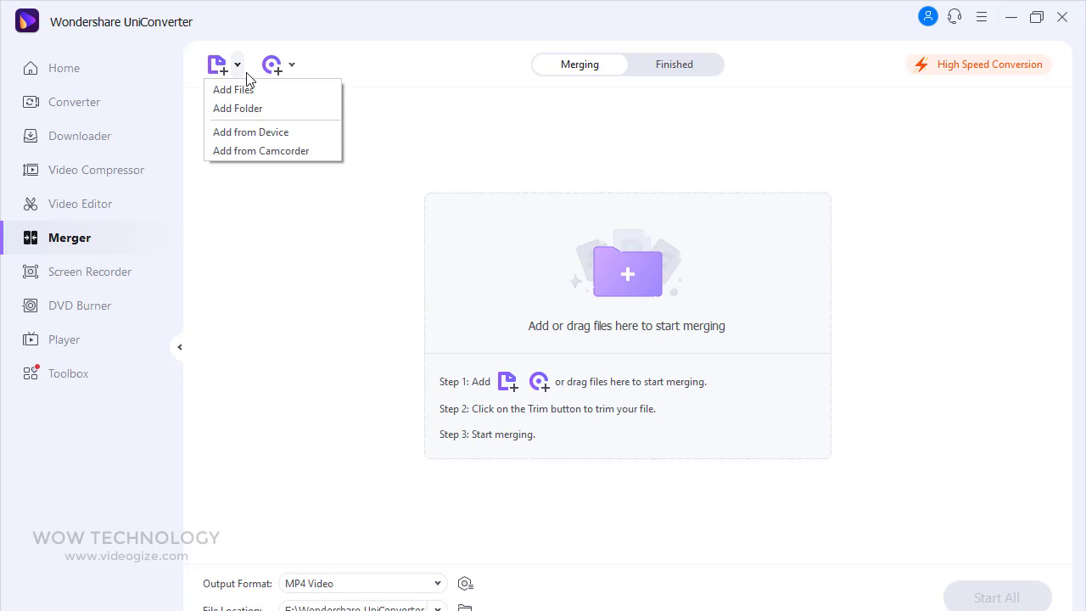
left_click(293, 70)
left_click(293, 69)
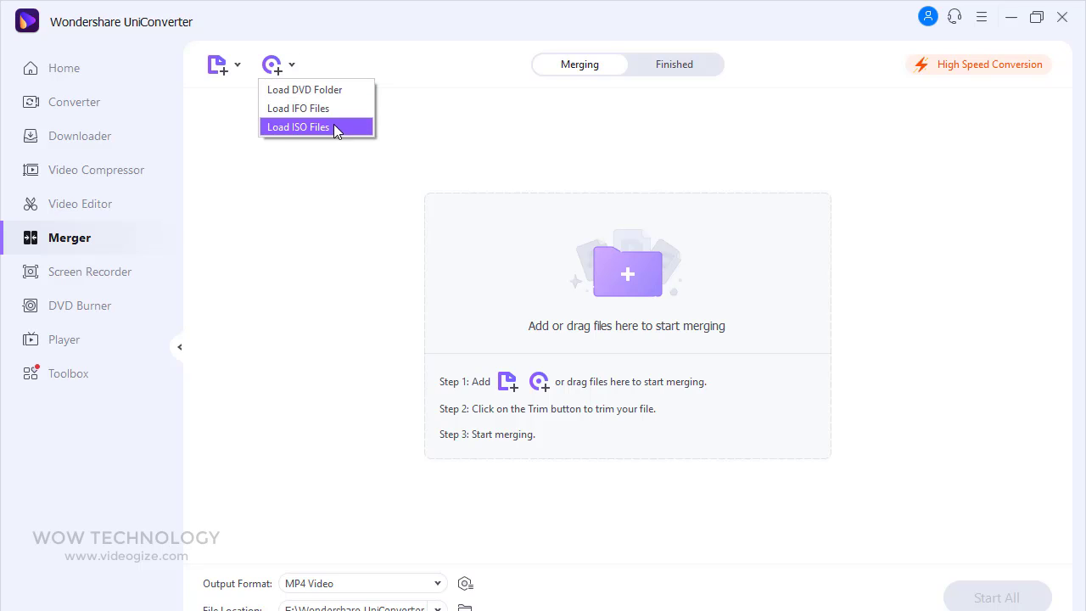
left_click(239, 68)
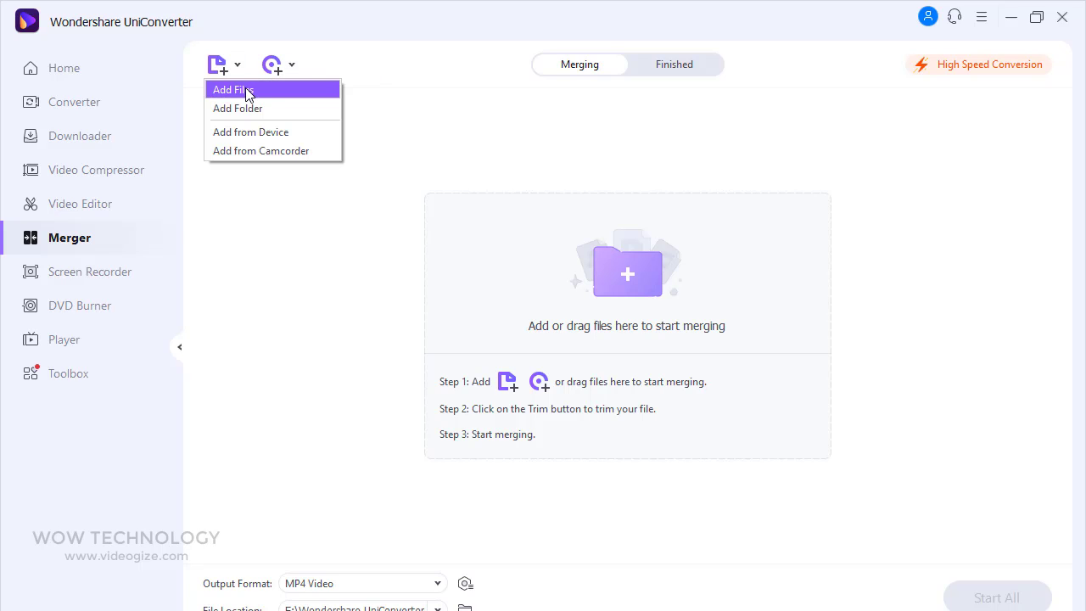
left_click(270, 92)
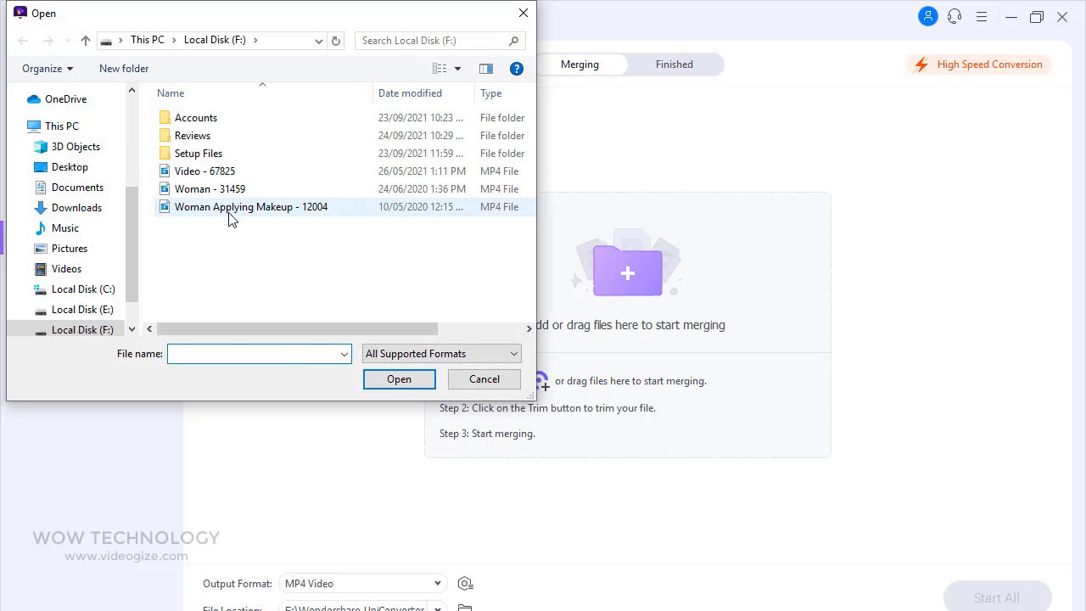
left_click(232, 214)
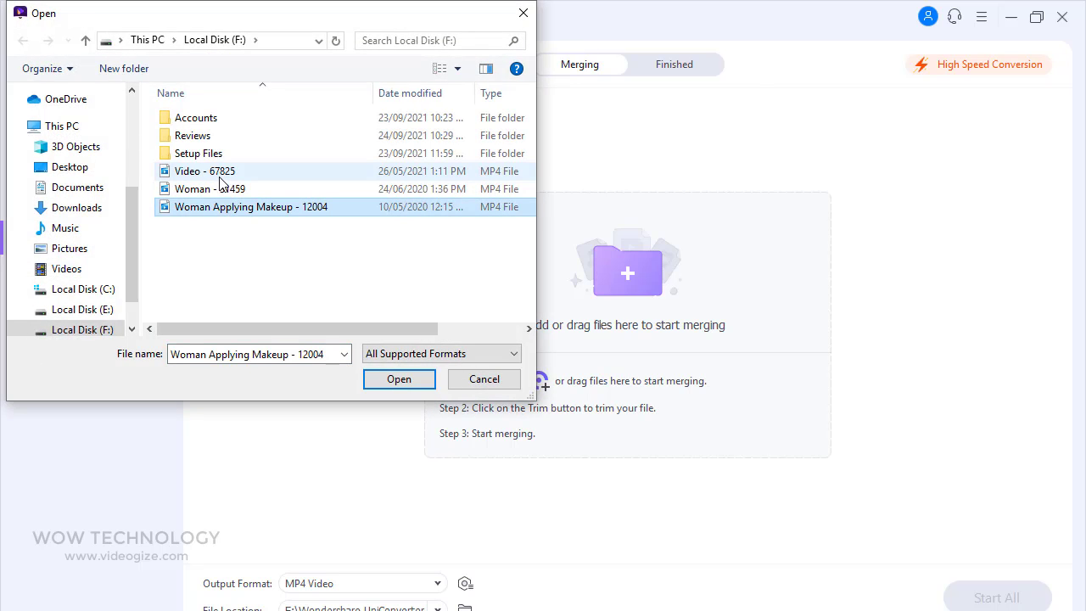
left_click(219, 174, "ctrl")
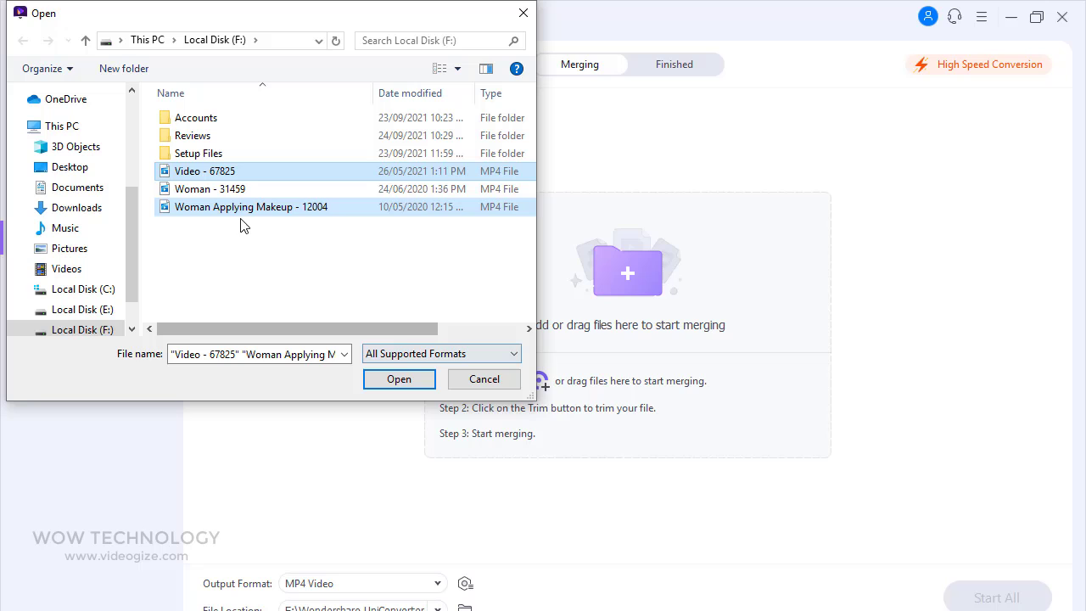
left_click(400, 384)
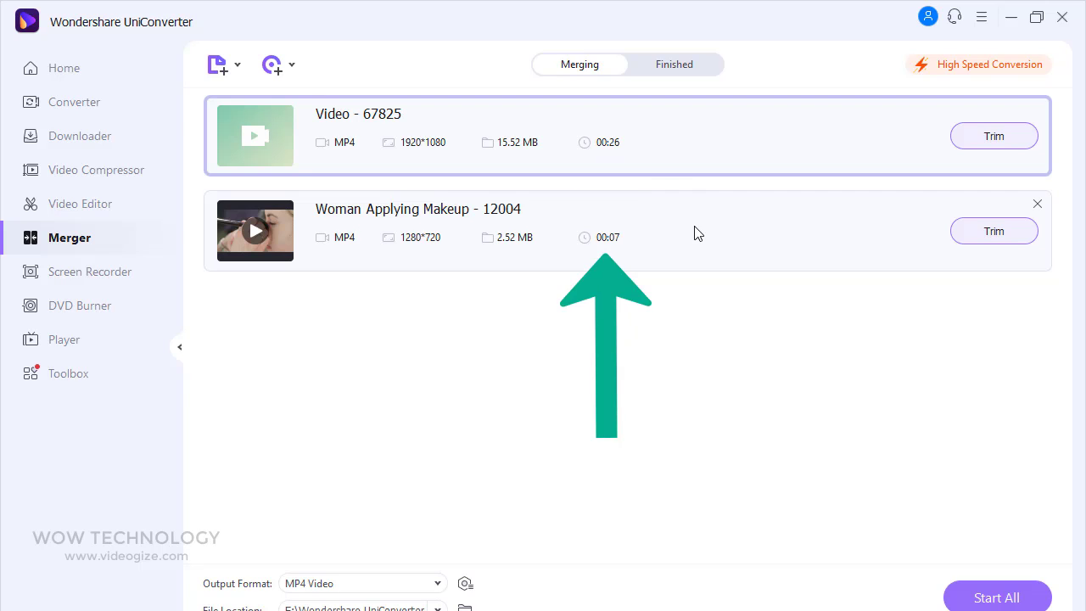
left_click(978, 599)
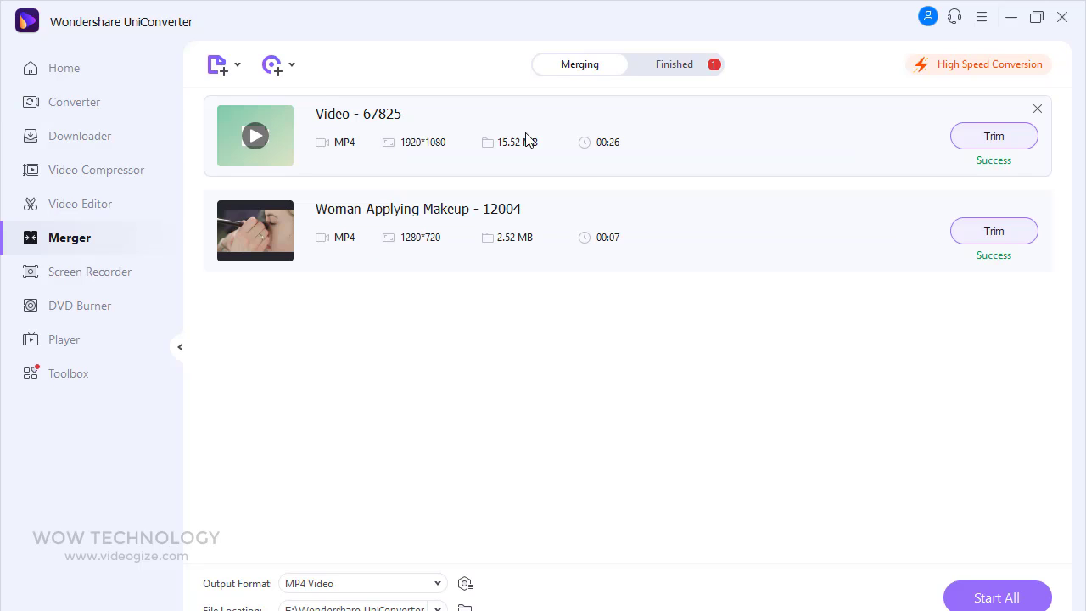
Step: Open the folder of the finished 34-second merged video and play it
left_click(681, 68)
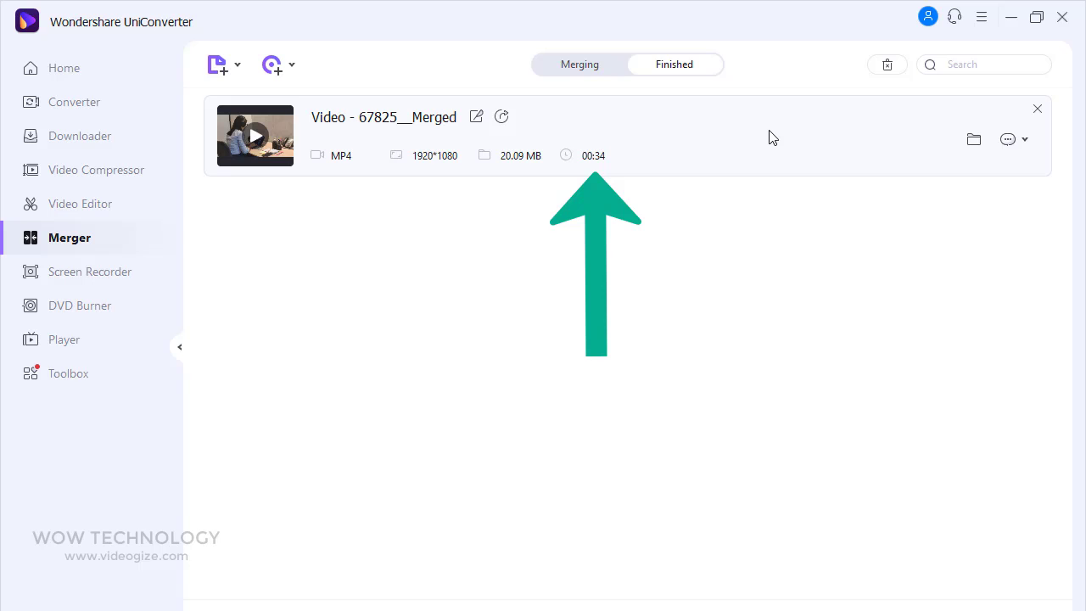
left_click(974, 139)
double_click(203, 145)
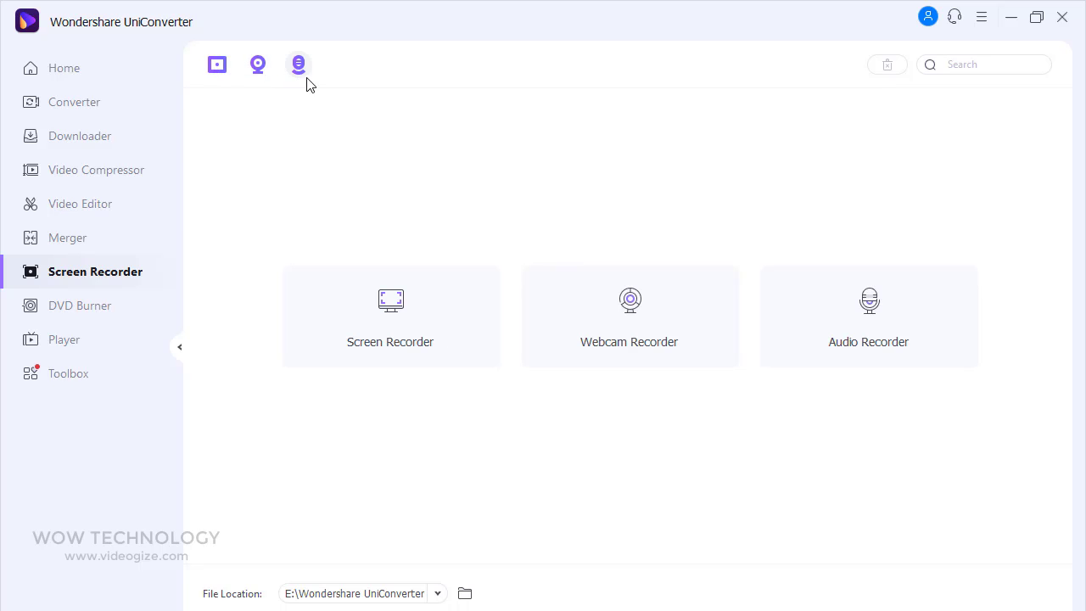
Step: Set the screen capture region to 500×500 and position it on the right of the screen
left_click(459, 321)
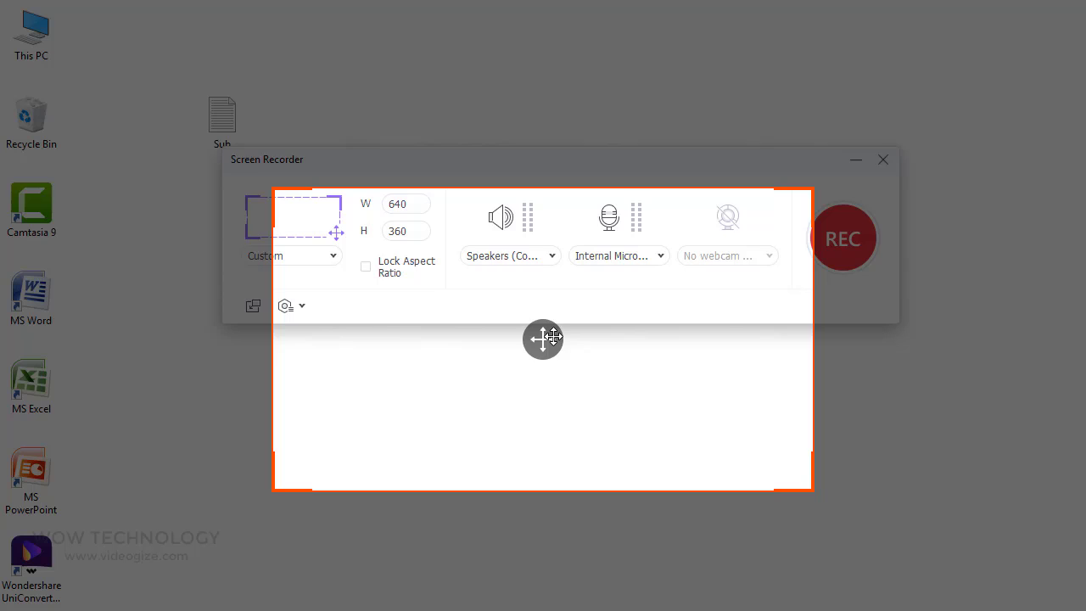
double_click(406, 204)
type("1280")
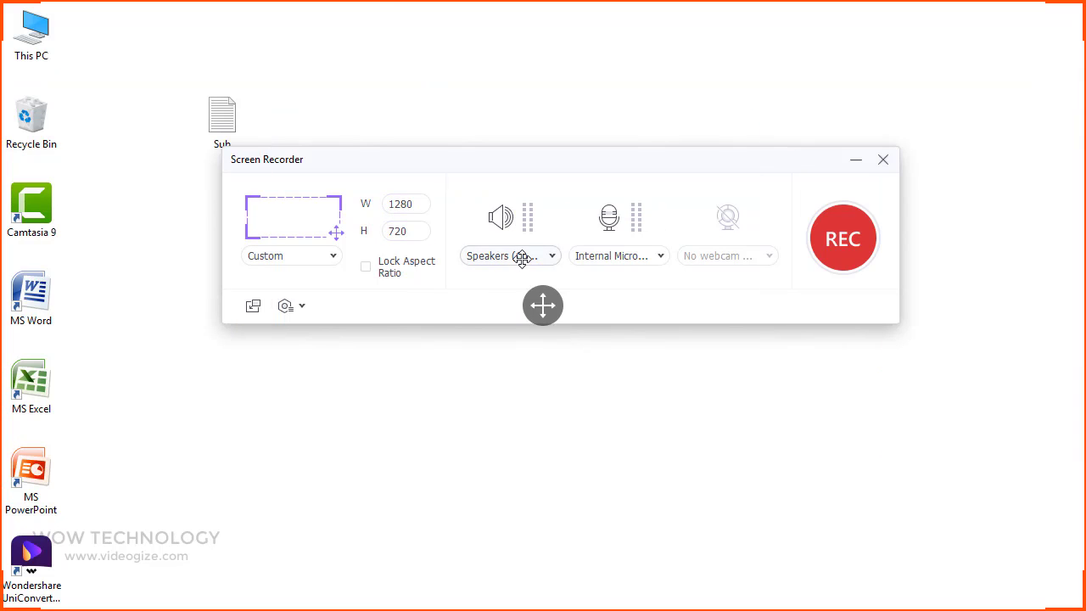
double_click(406, 204)
type("500")
key("Tab")
type("500")
left_click_drag(536, 278, 766, 254)
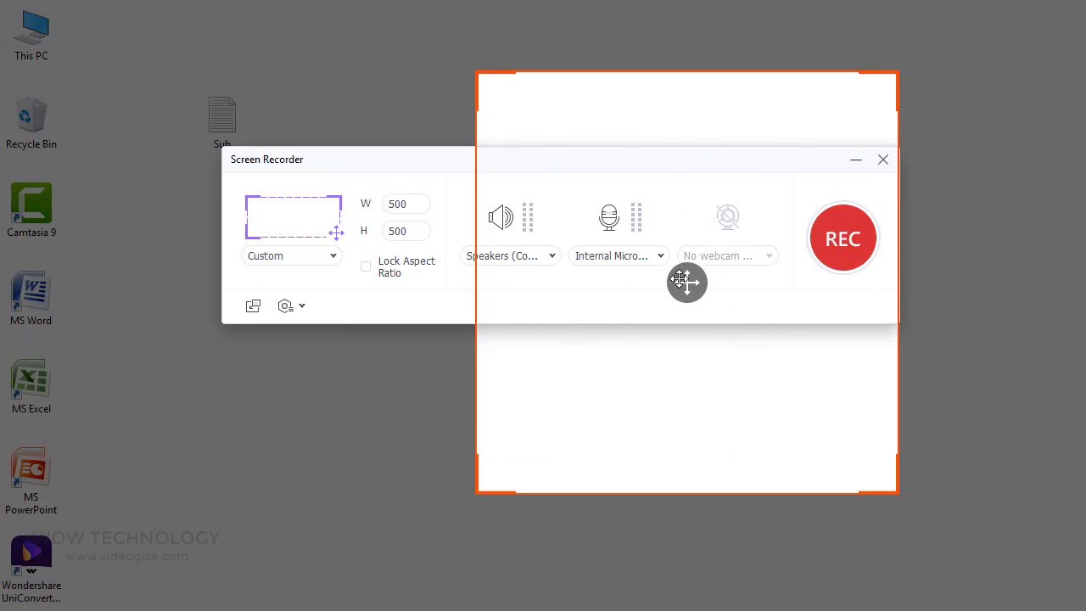
left_click_drag(382, 159, 323, 240)
left_click(233, 337)
left_click(601, 337)
left_click(601, 337)
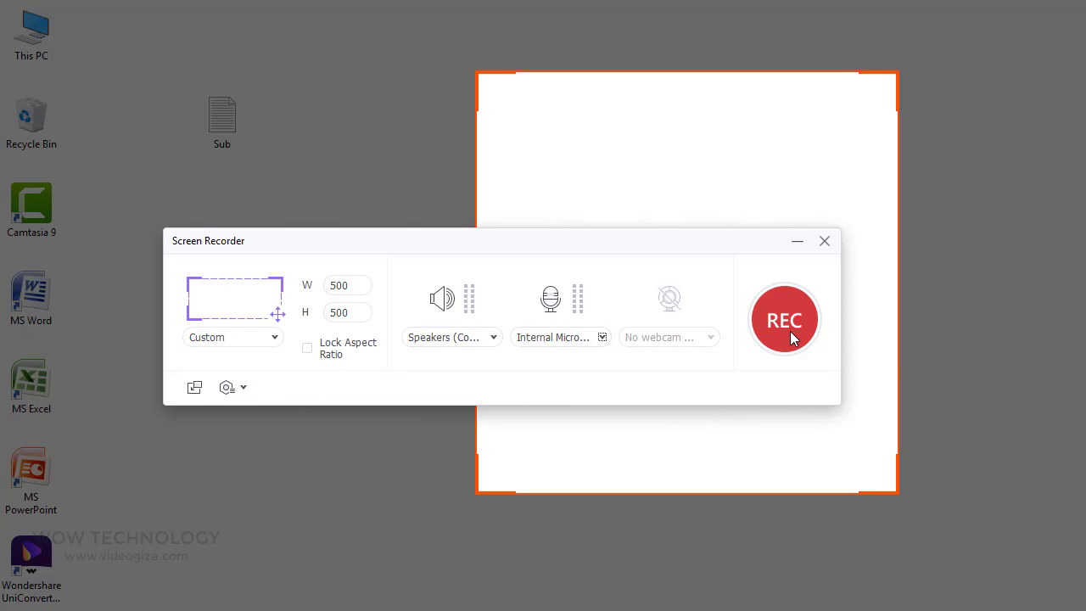
Step: Record the region while drawing red freehand strokes and annotating the text 'Nice'
left_click(791, 337)
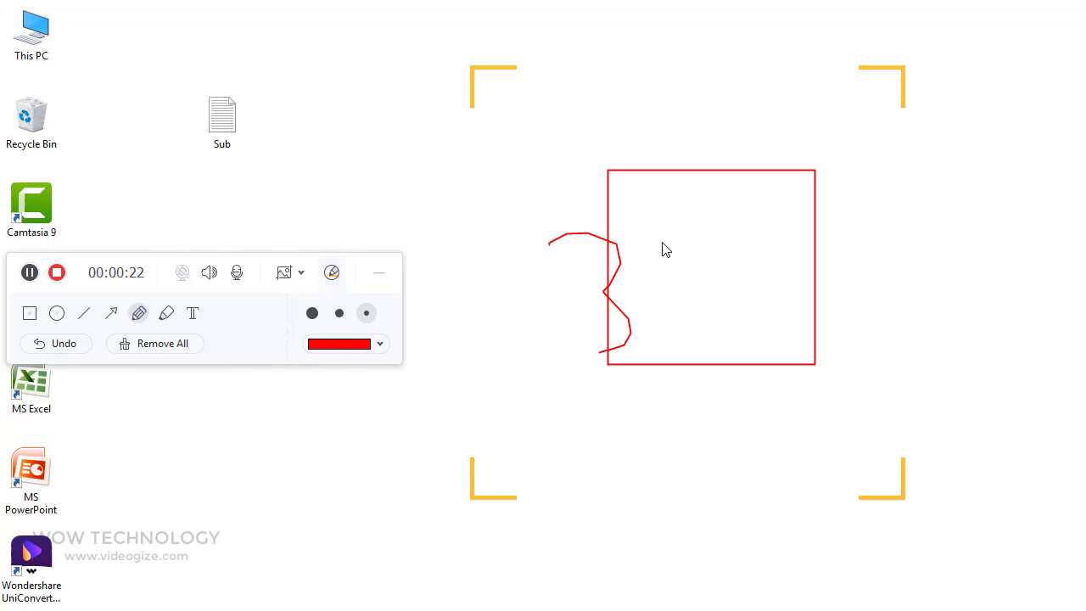
mouse_move(677, 221)
left_mouse_down()
mouse_move(753, 292)
mouse_move(708, 319)
left_mouse_up()
left_click(193, 313)
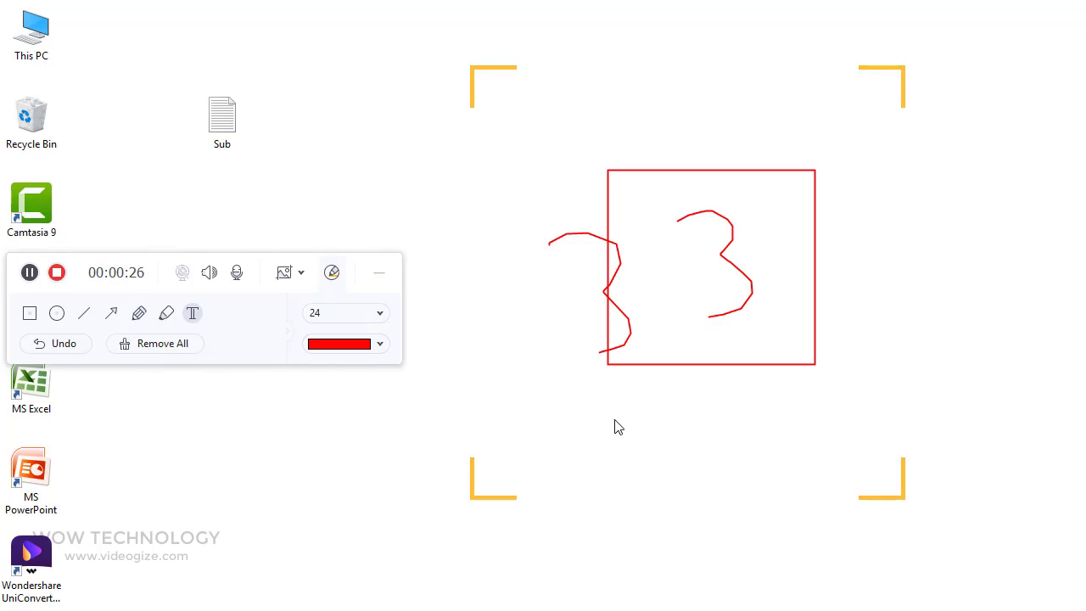
left_click(614, 423)
type("Nice")
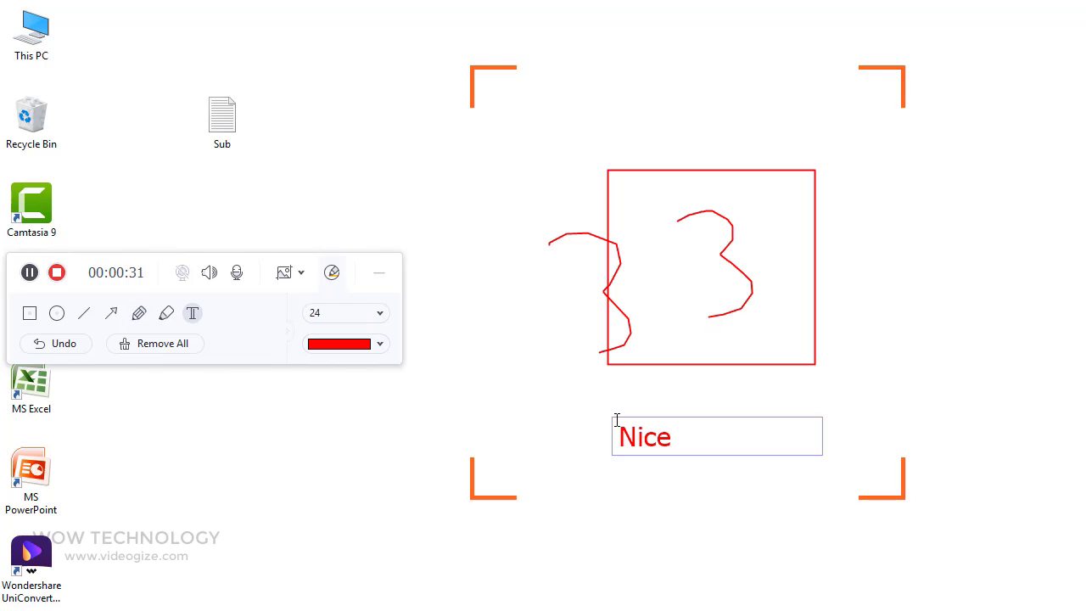
left_click(190, 372)
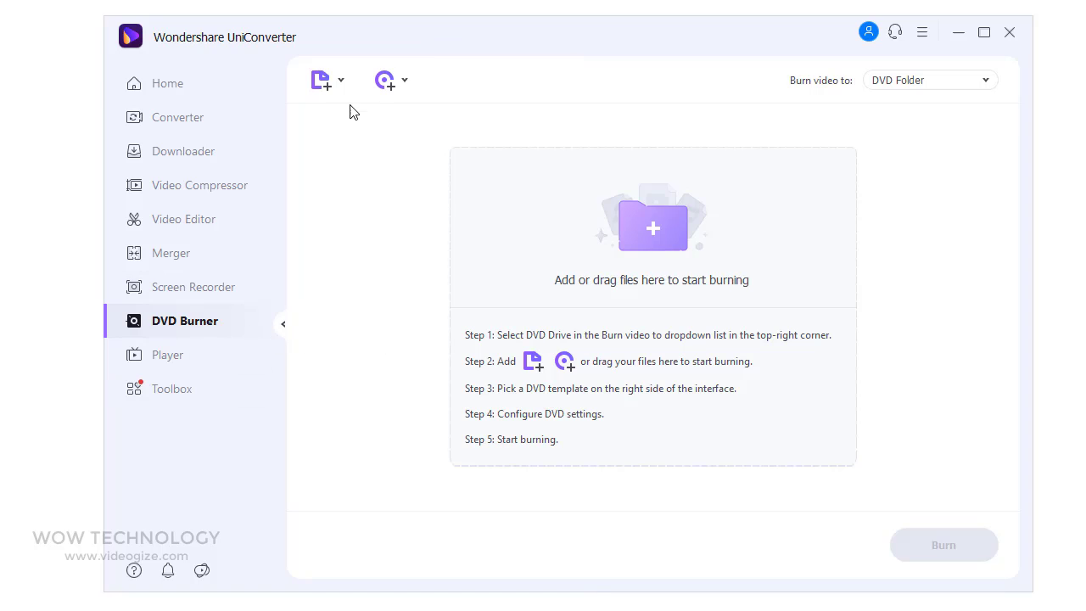
Step: Add the three MP4 clips to the DVD Burner
left_click(341, 80)
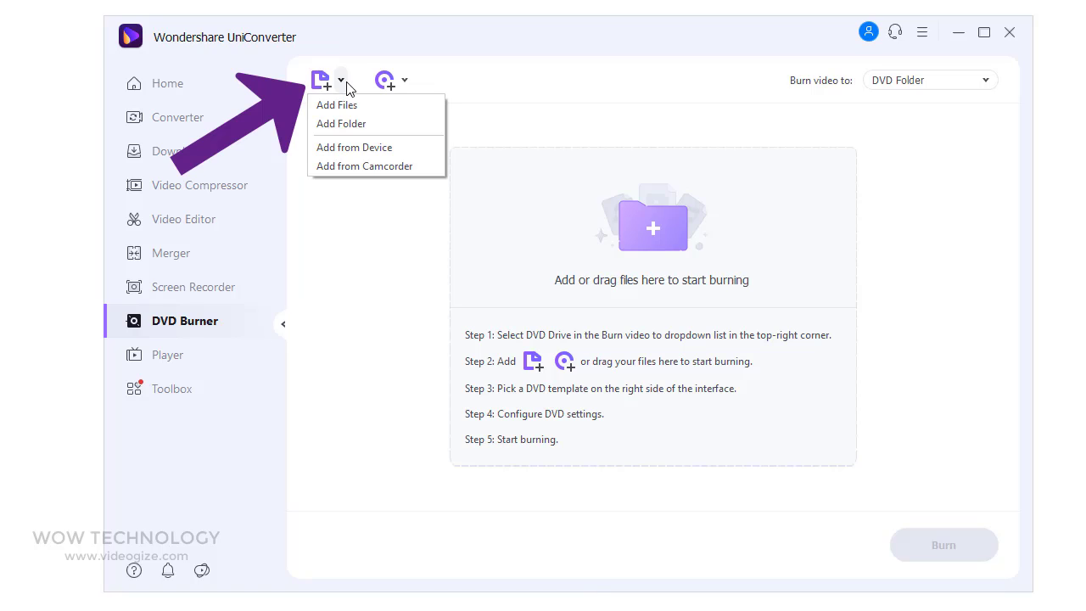
left_click(404, 81)
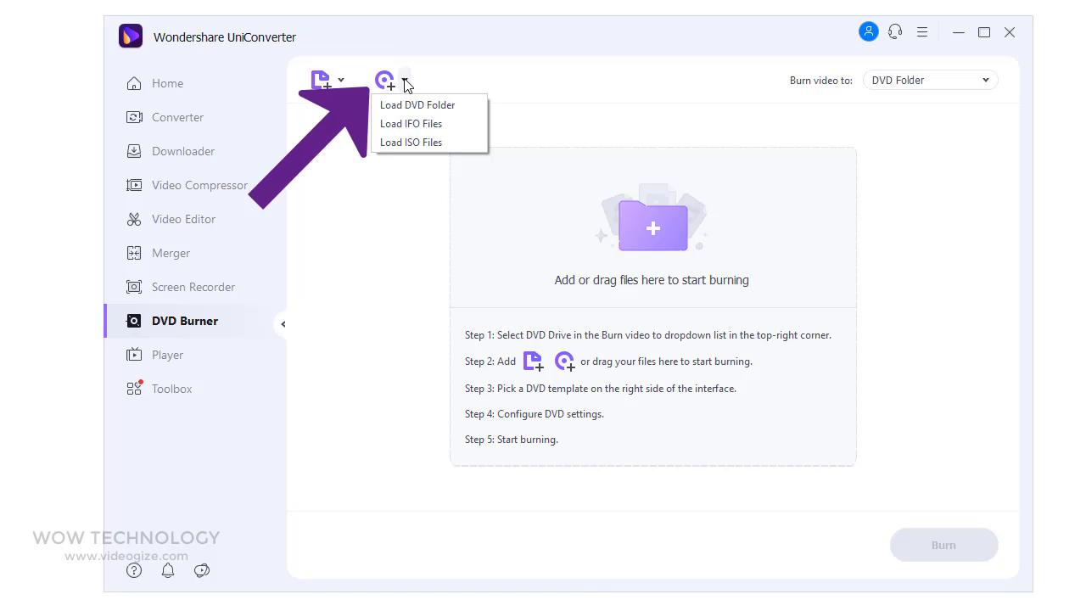
left_click(339, 81)
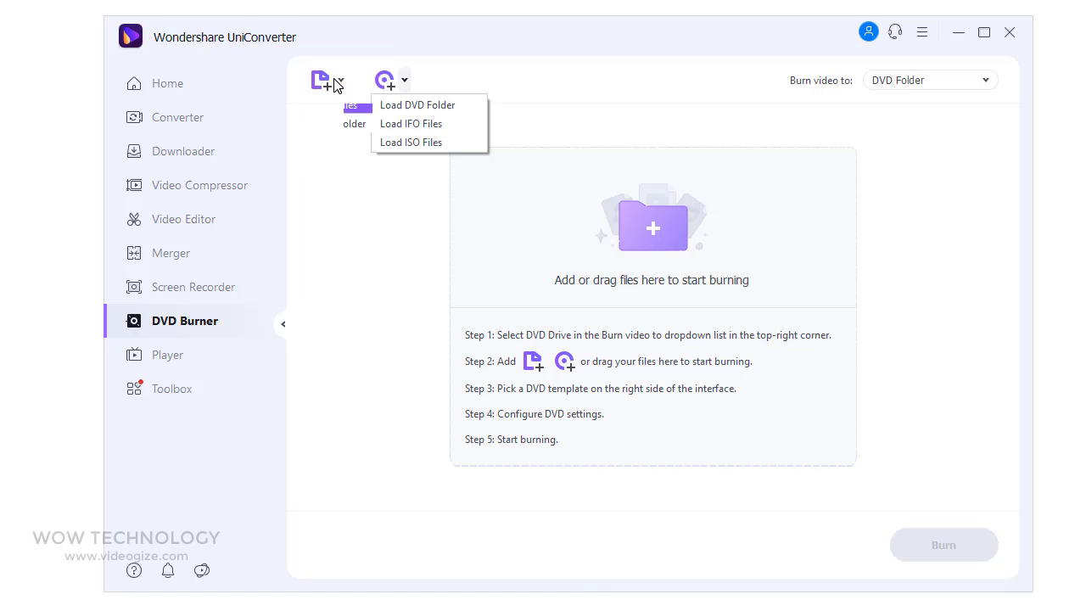
left_click(370, 106)
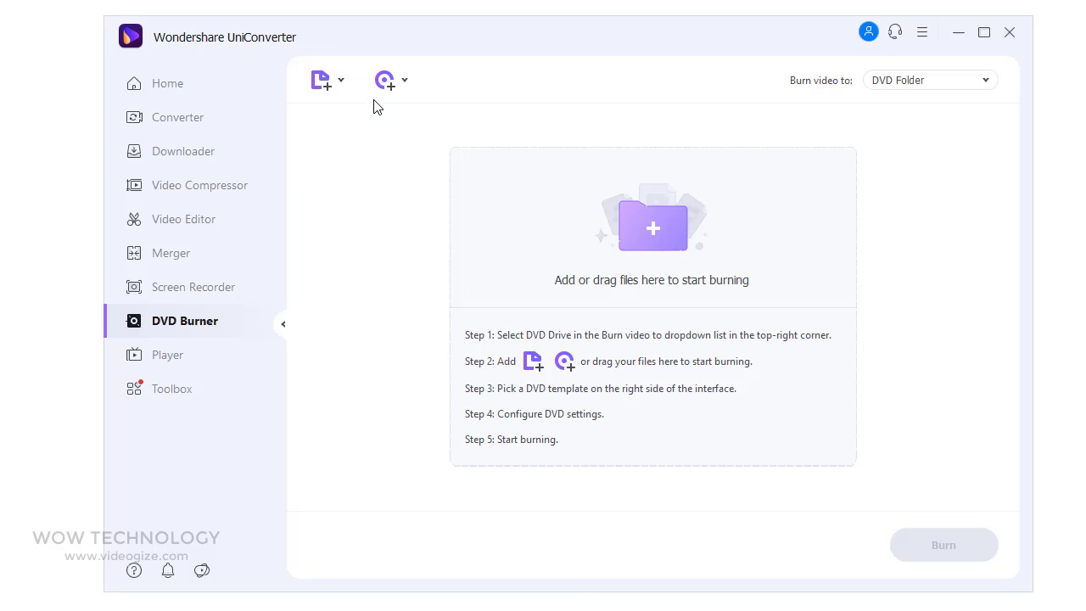
left_click_drag(381, 266, 286, 177)
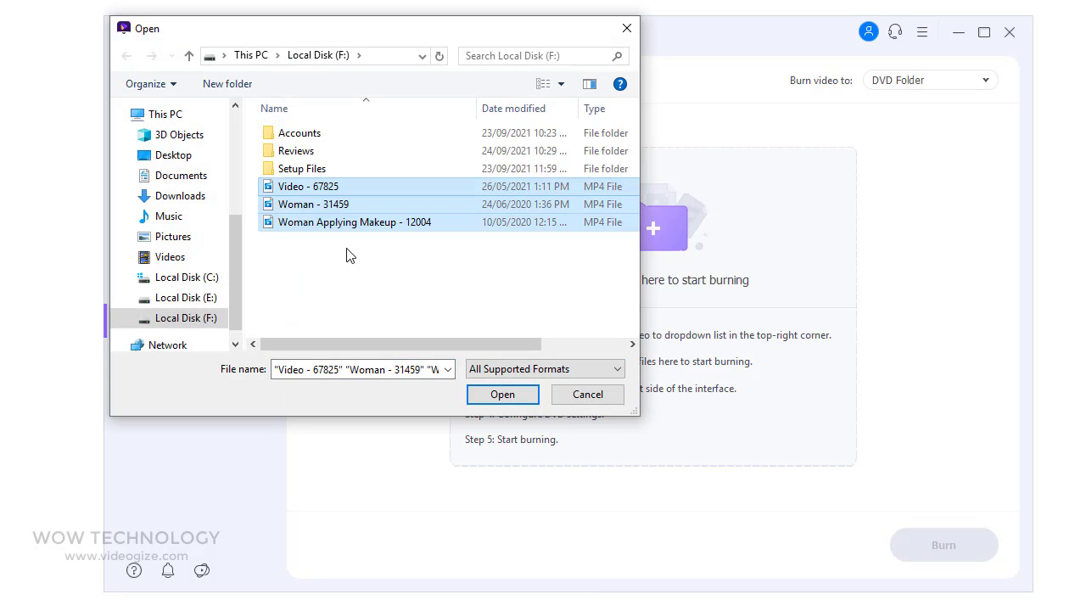
left_click(494, 394)
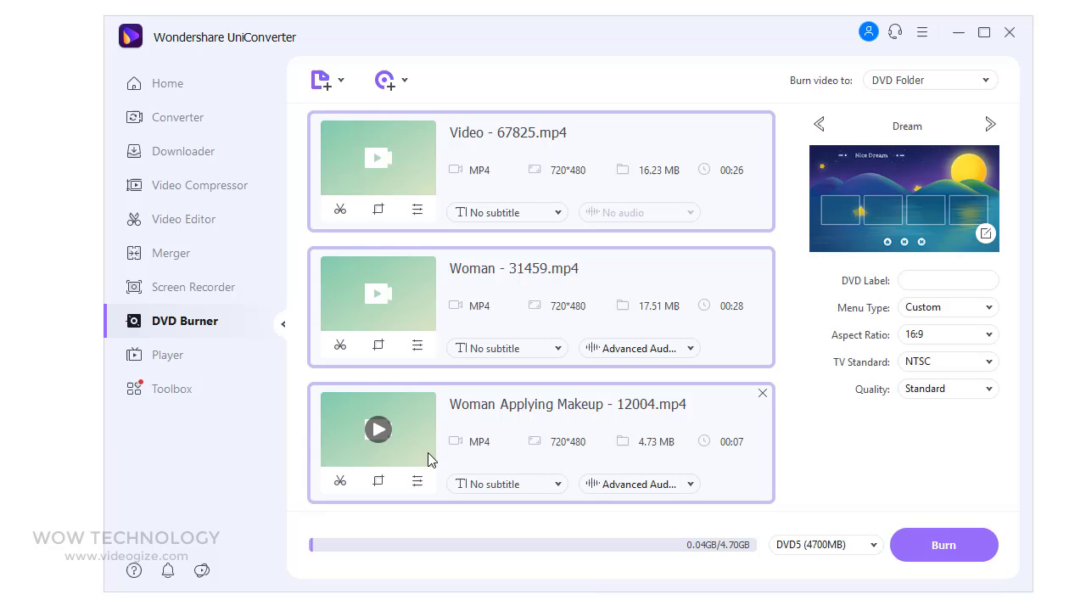
Step: Choose the Snow menu template and change its title to 'My First'
left_click(991, 125)
left_click(991, 124)
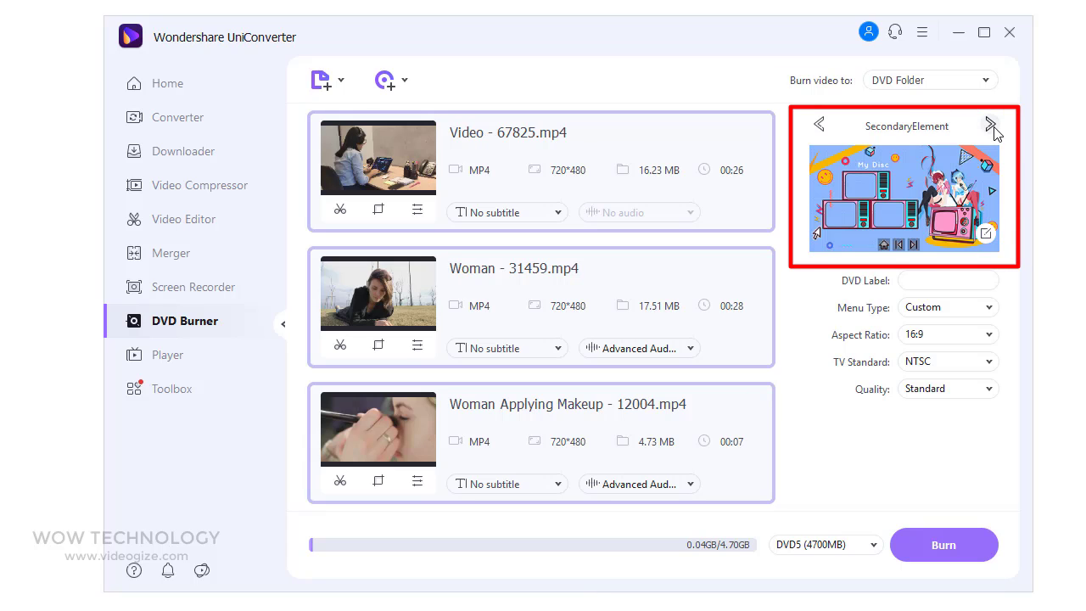
left_click(991, 124)
left_click(991, 124)
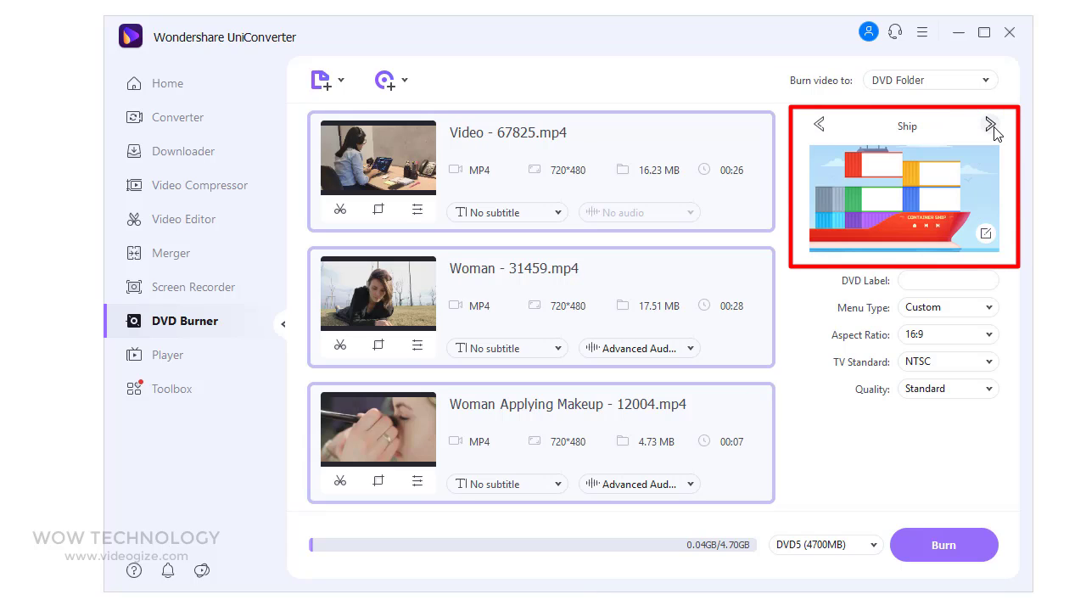
left_click(991, 125)
left_click(985, 232)
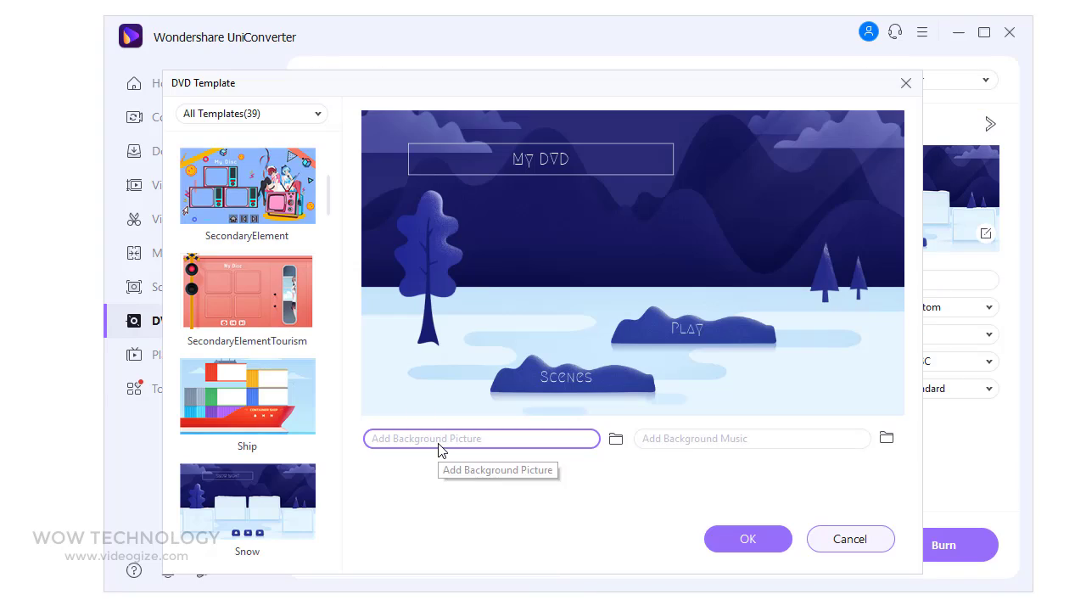
left_click(540, 158)
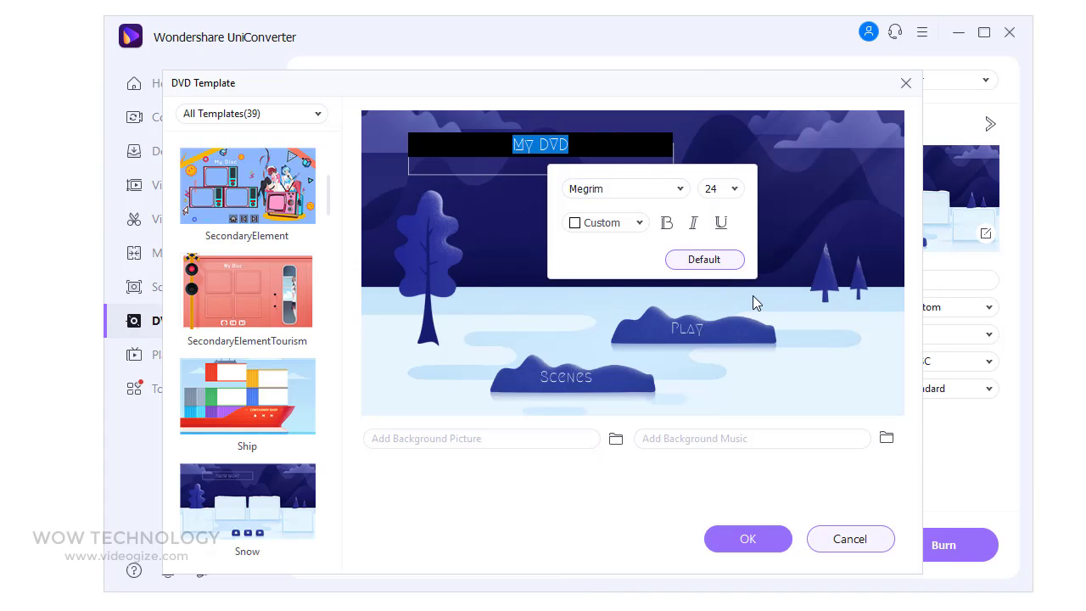
type("My First")
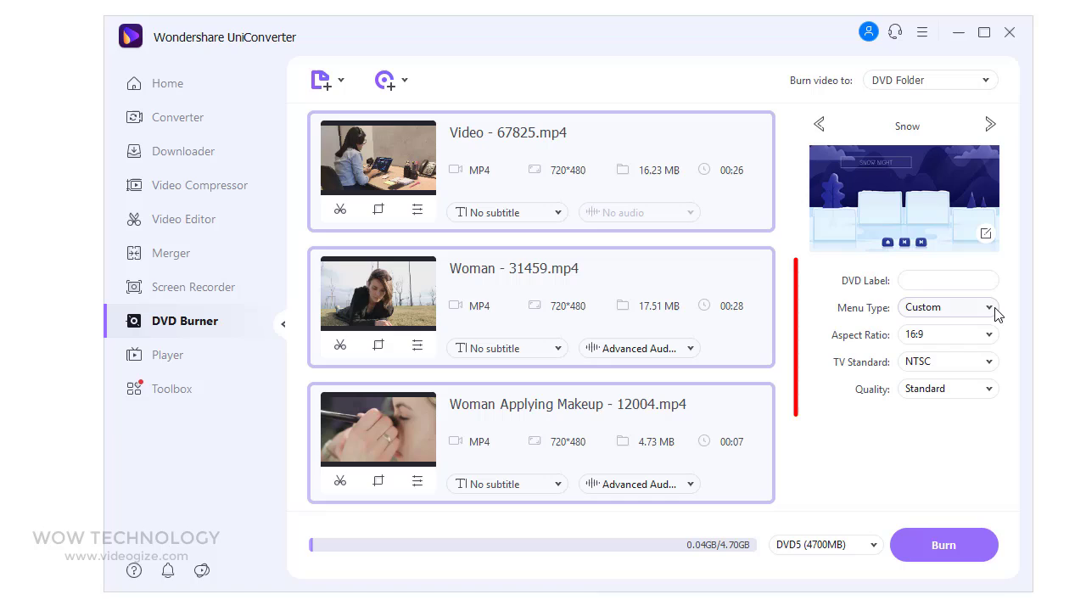
Step: Keep Standard quality and NTSC TV standard, and burn the clips to a DVD folder
left_click(989, 388)
left_click(989, 389)
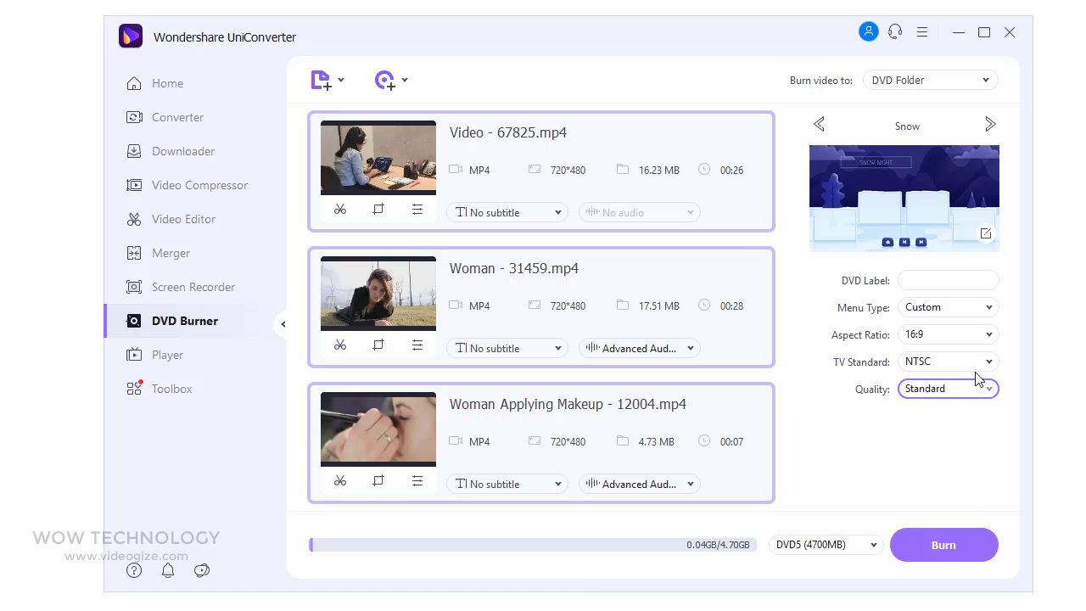
left_click(990, 361)
left_click(989, 362)
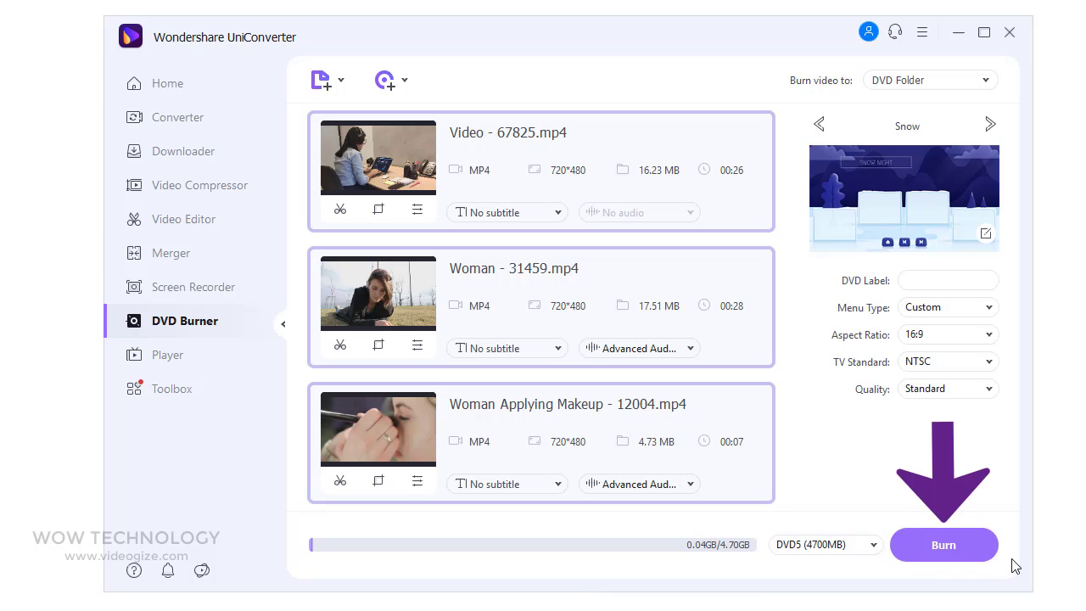
left_click(984, 549)
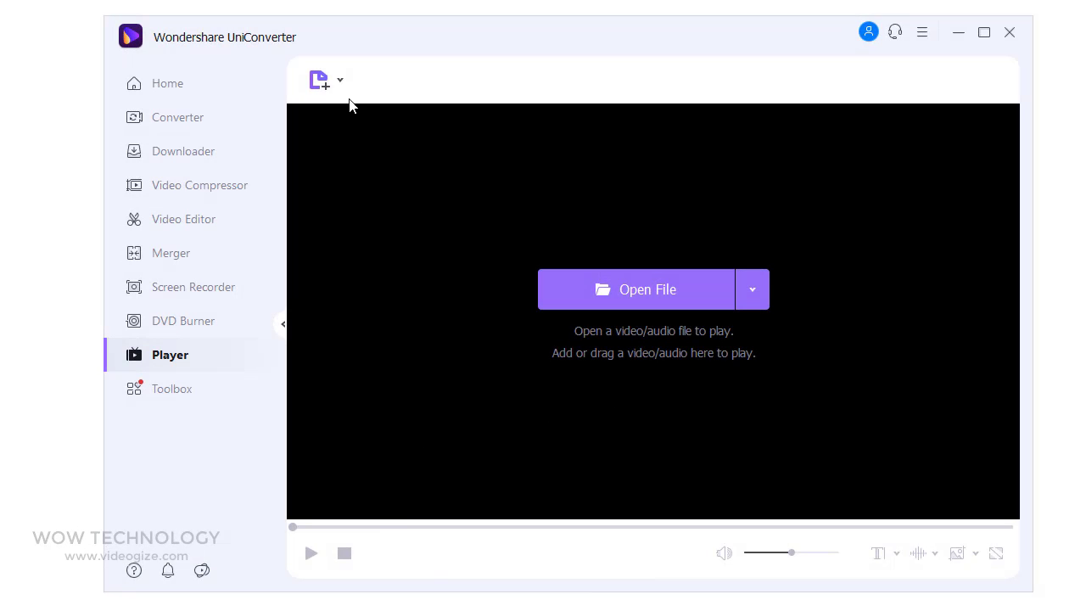
Step: Load the Woman Applying Makeup clip into the Player and play it
left_click(339, 81)
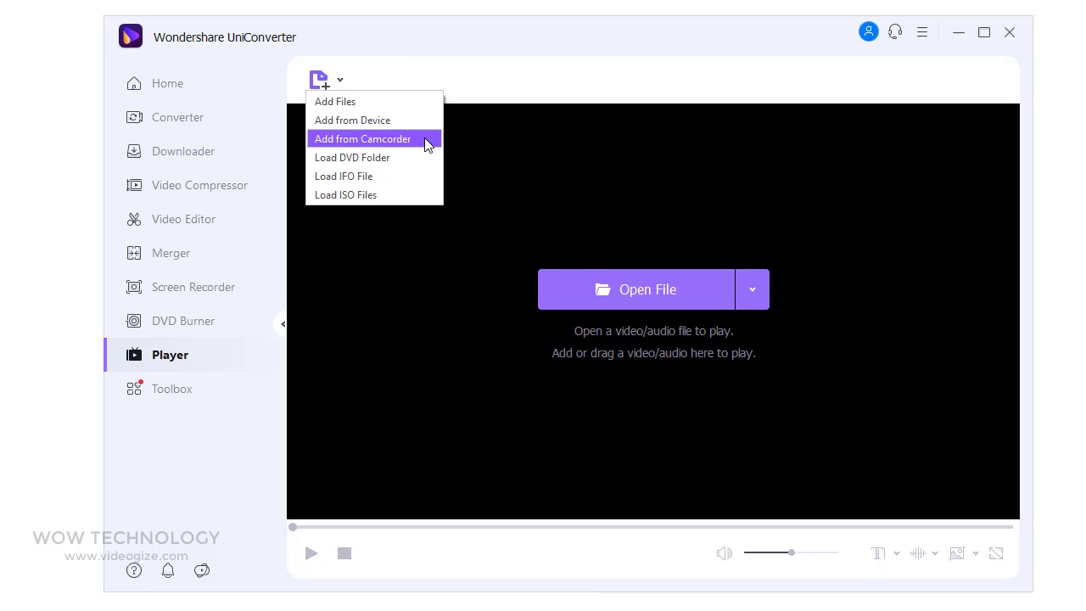
left_click(422, 197)
double_click(340, 233)
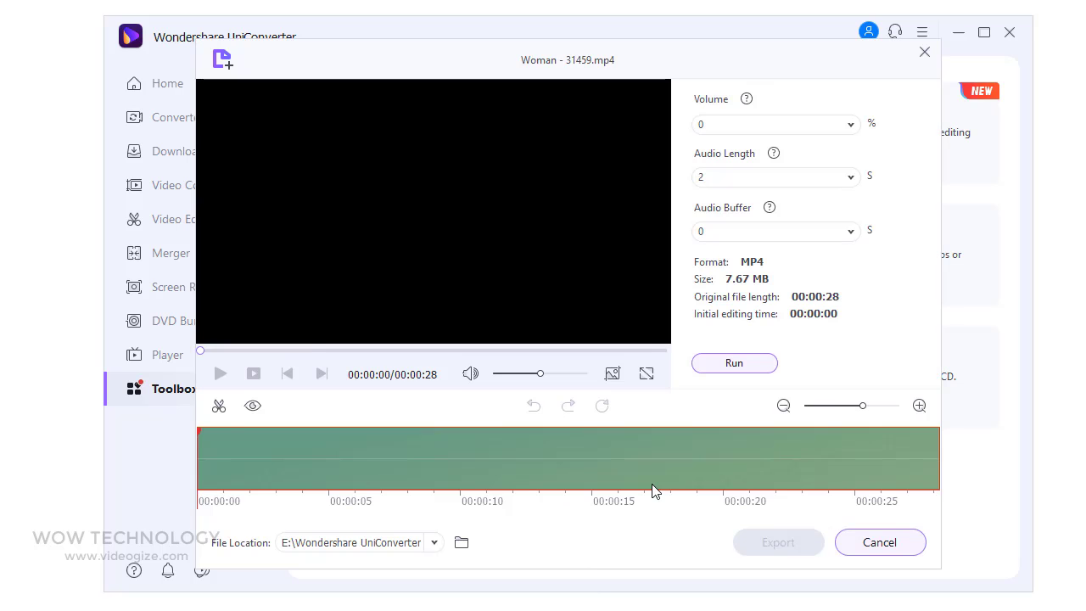
left_click(852, 126)
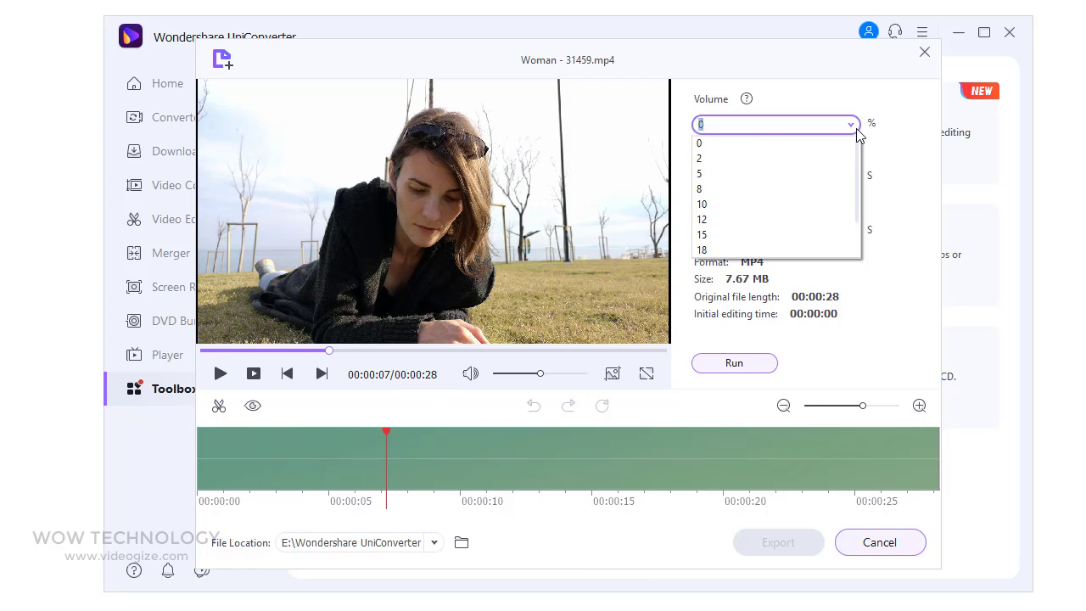
left_click(857, 146)
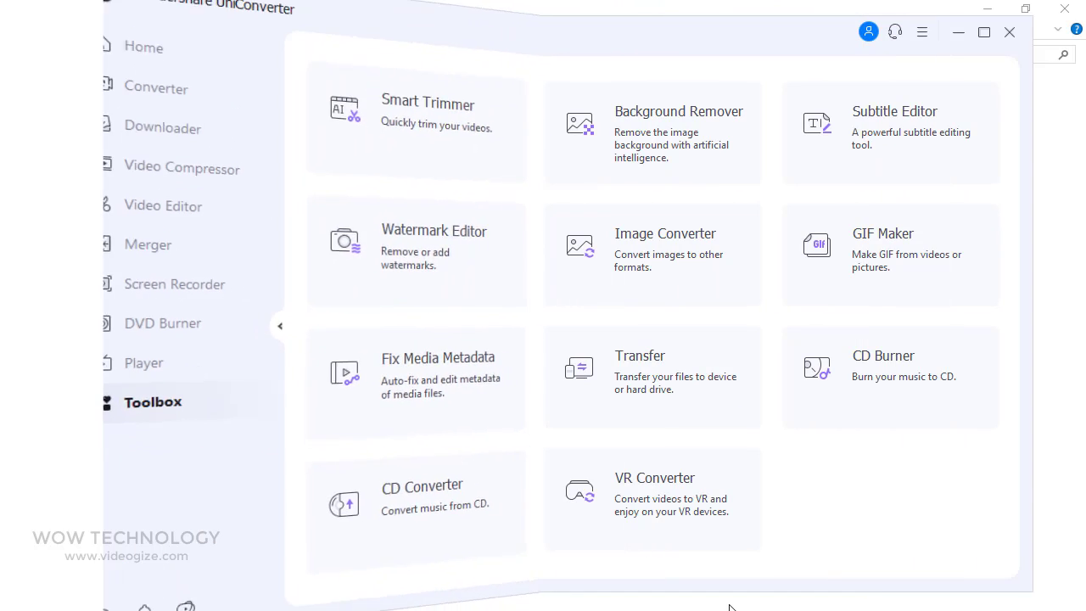
left_click(733, 173)
left_click(226, 69)
left_click(283, 99)
double_click(316, 226)
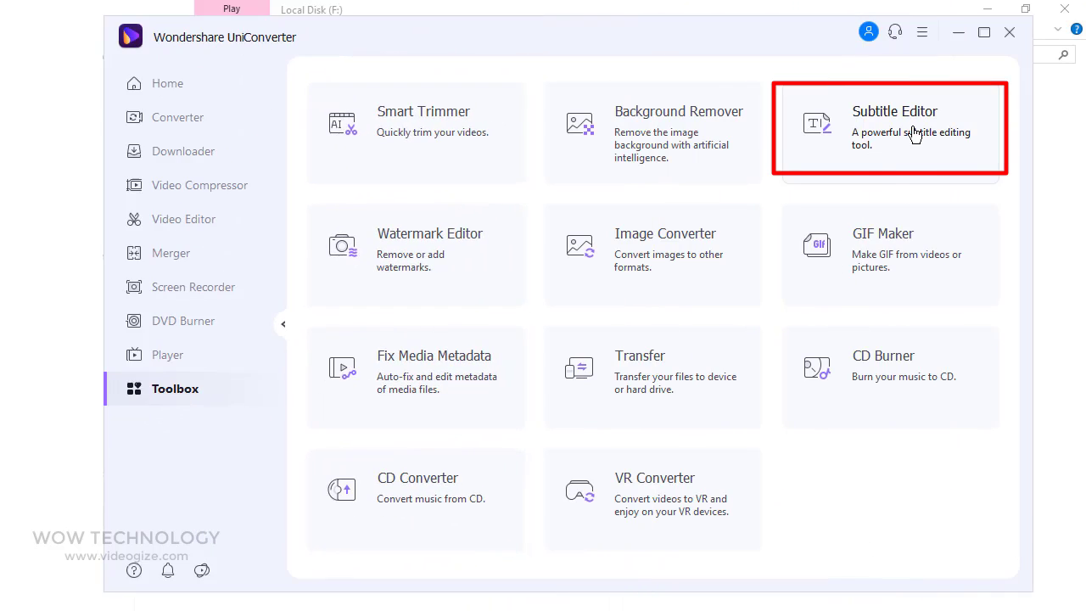
Step: Load a video into the Subtitle Editor and add a new greeting subtitle introducing the speaker by name
left_click(914, 136)
left_click(577, 280)
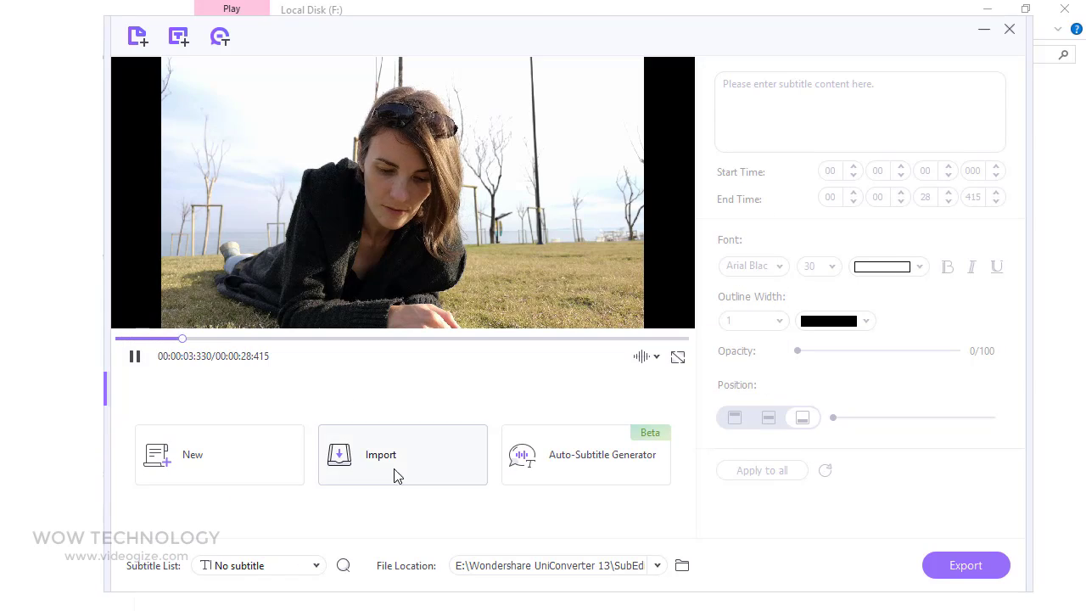
left_click(277, 458)
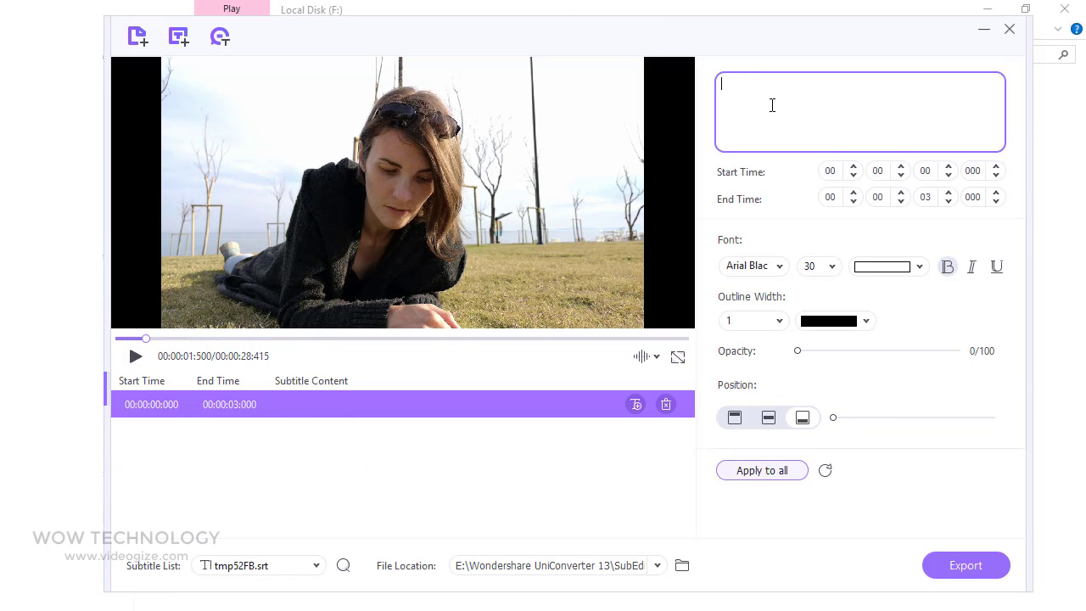
type("Hello, My name is Julia")
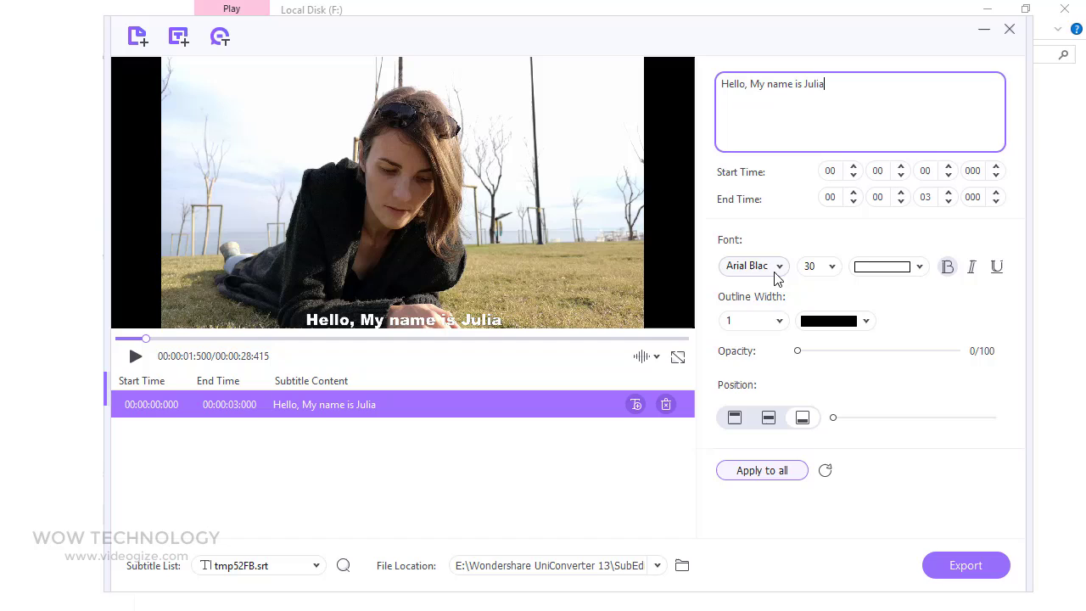
Step: Set the subtitle font to Agency FB at size 30
left_click(778, 265)
left_click(758, 320)
left_click(778, 266)
left_click(755, 282)
left_click(832, 266)
left_click(837, 283)
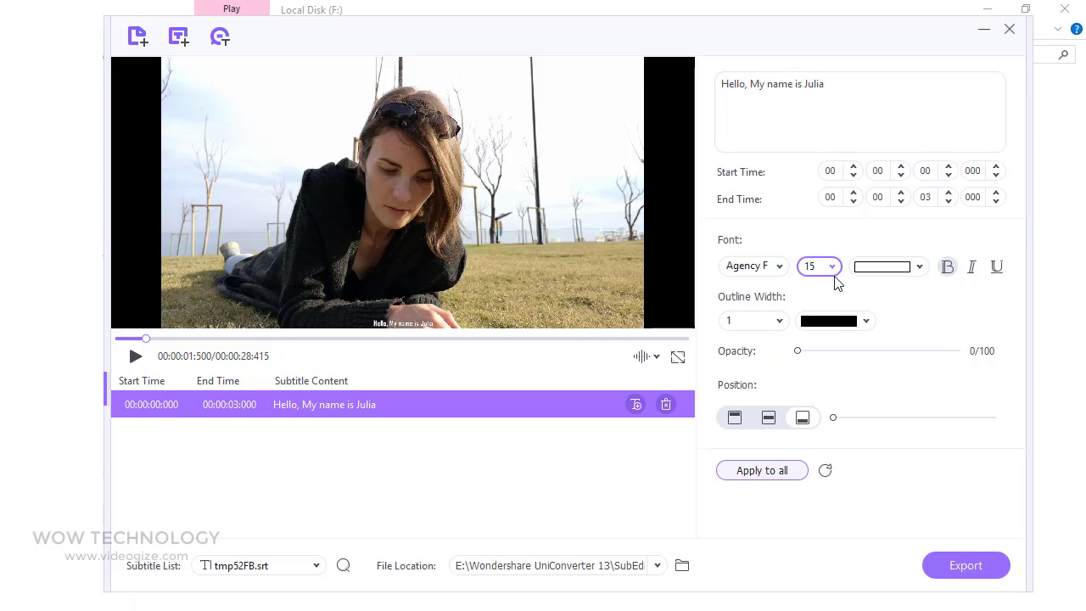
left_click(832, 267)
left_click(815, 373)
Step: Make the subtitle white and bold, set opacity to 0, and place it at the top
left_click(919, 266)
left_click(883, 379)
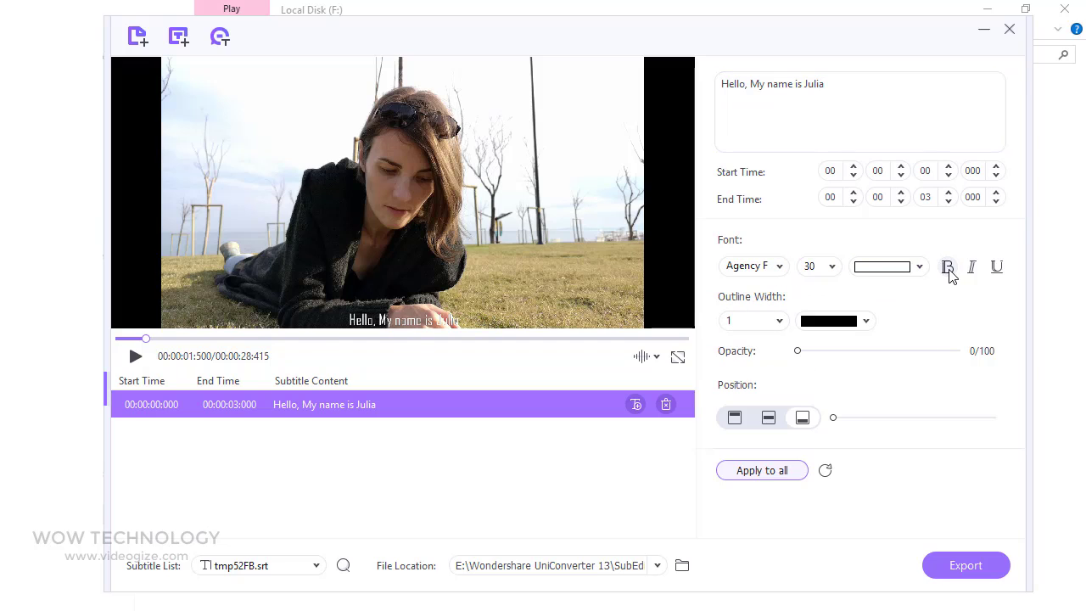
left_click(948, 268)
mouse_move(797, 350)
left_mouse_down()
mouse_move(849, 351)
mouse_move(795, 351)
left_mouse_up()
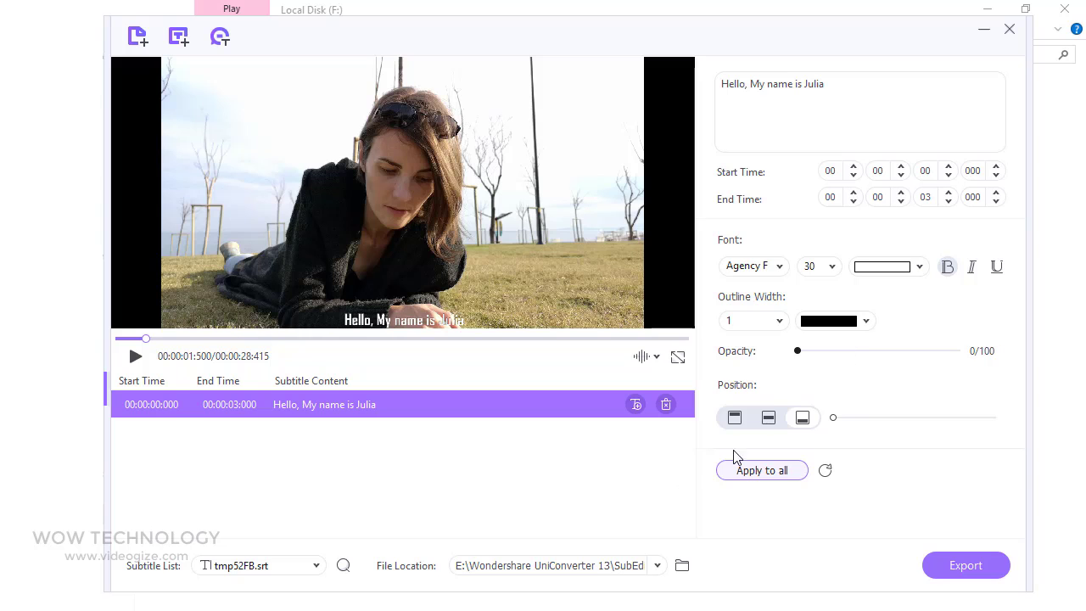
left_click(769, 417)
left_click(735, 418)
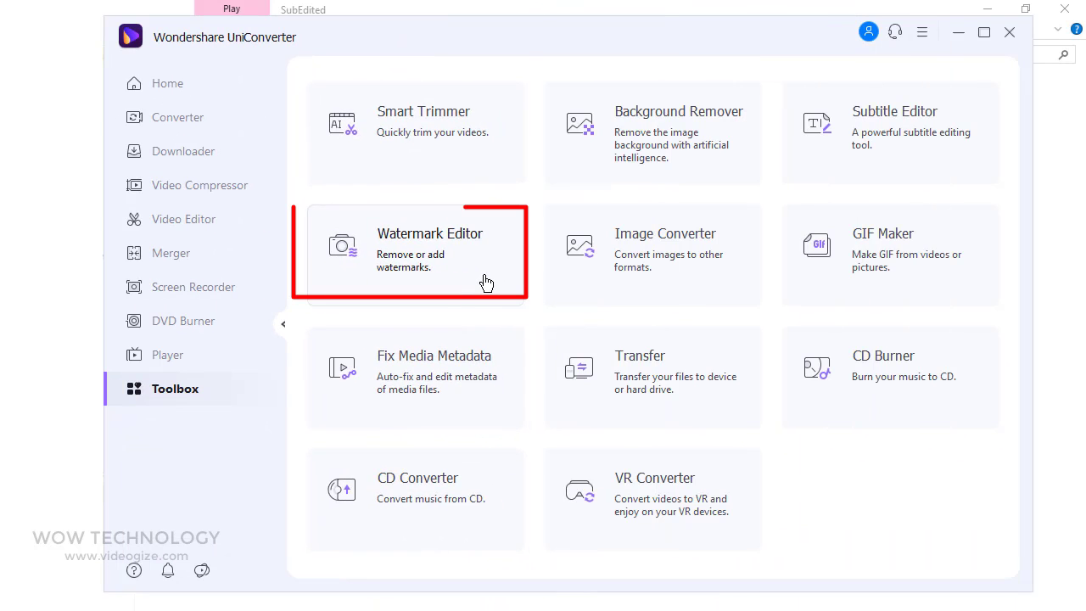
Step: Load the Woman Applying Makeup clip in Watermark Editor and add a resized Image.jpg watermark
left_click(486, 283)
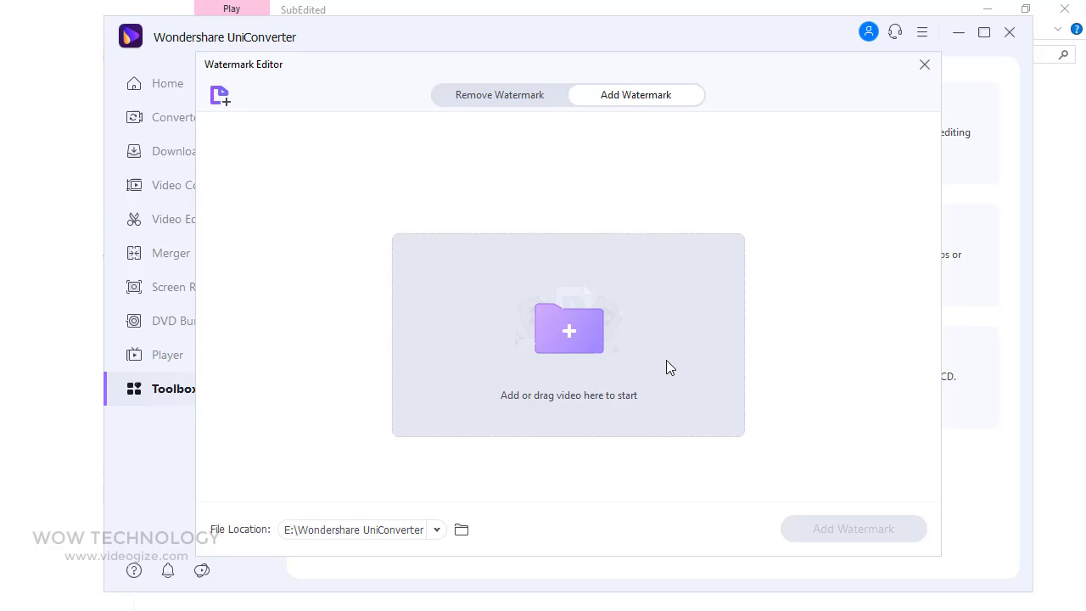
left_click(667, 365)
double_click(333, 224)
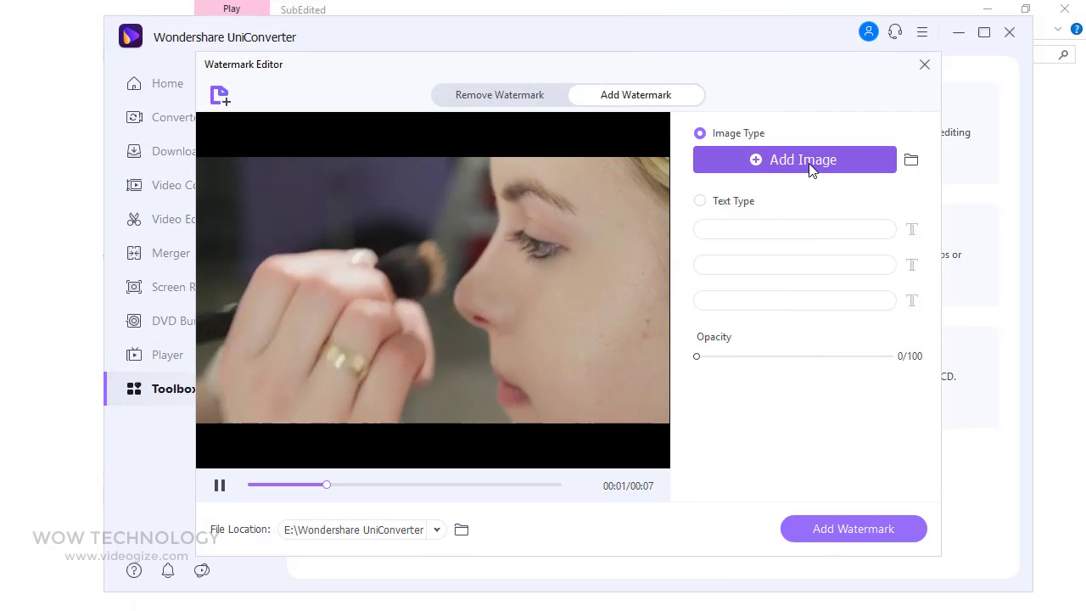
left_click(809, 162)
double_click(284, 188)
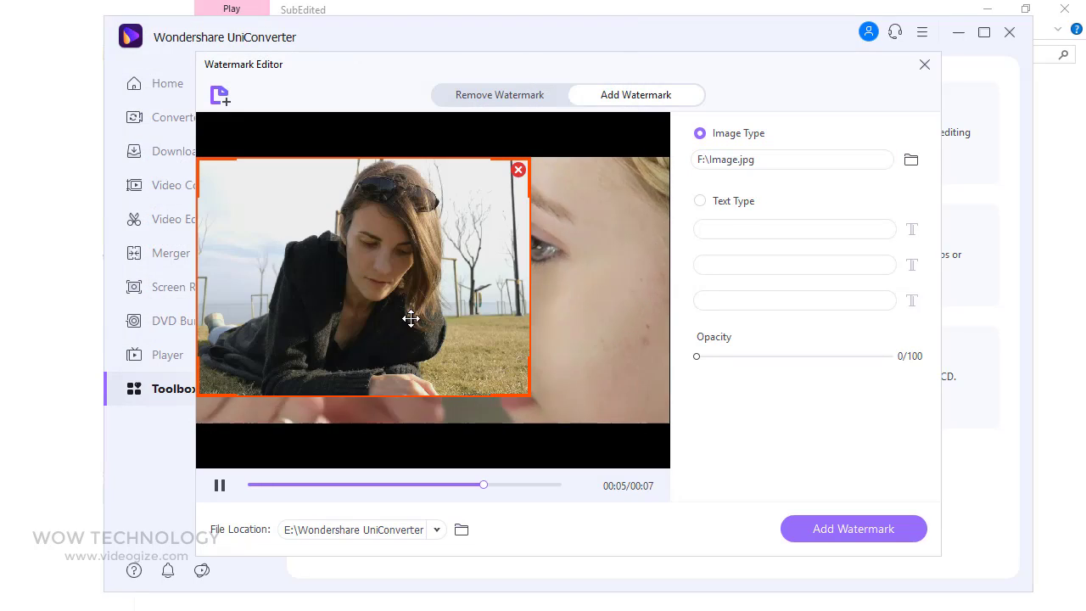
left_click_drag(524, 388, 241, 419)
Step: Switch to a text watermark reading 'Add', 'WaterMark' and 'in video' at 72/100 opacity
left_click(699, 200)
left_click(738, 229)
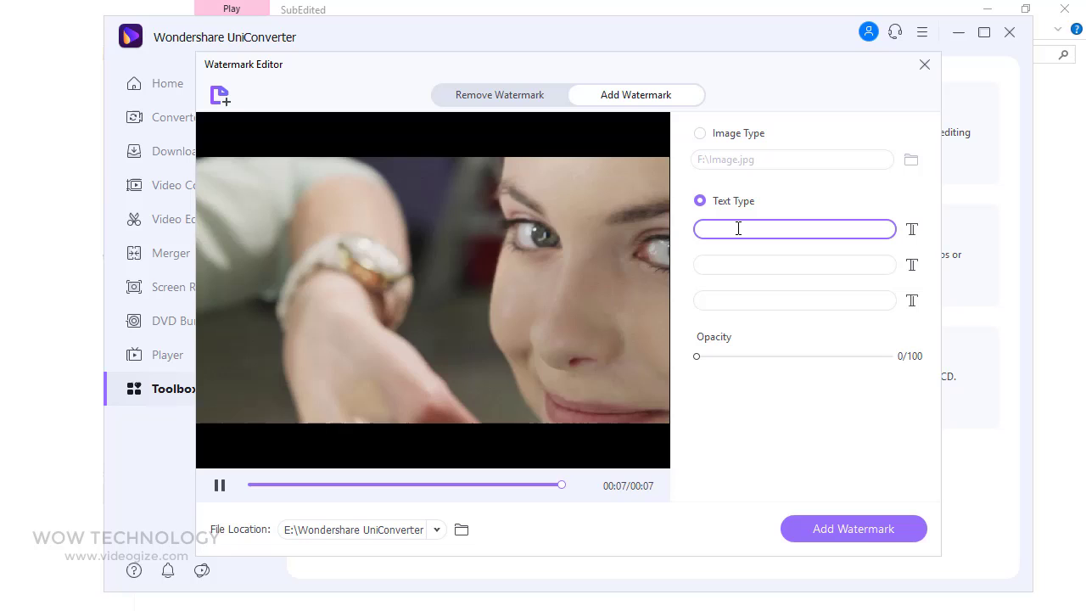
type("Add")
left_click(788, 265)
type("WaterMark")
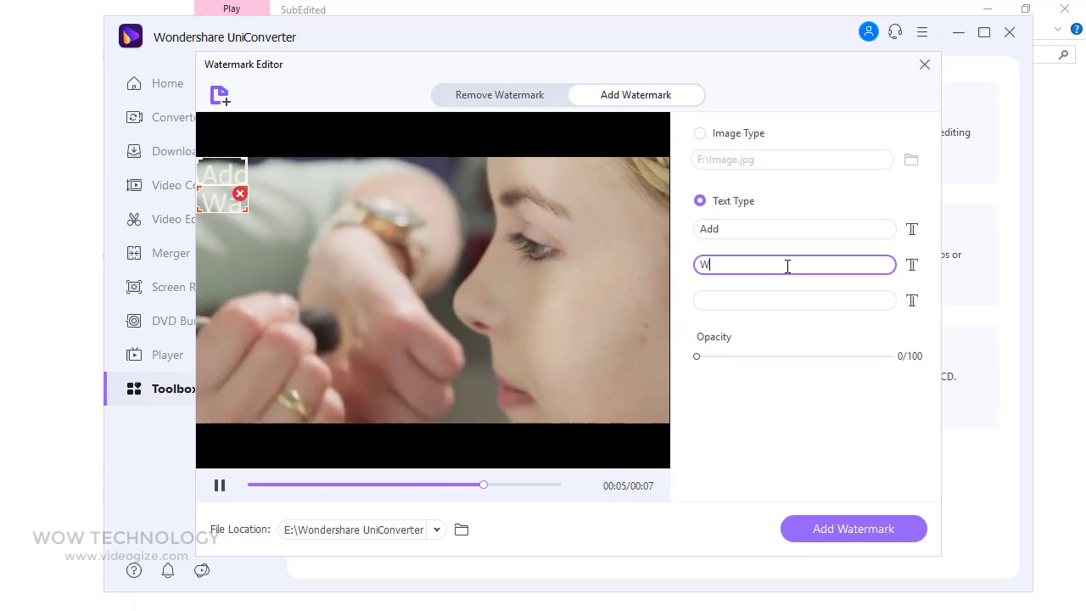
left_click(731, 298)
type("in video")
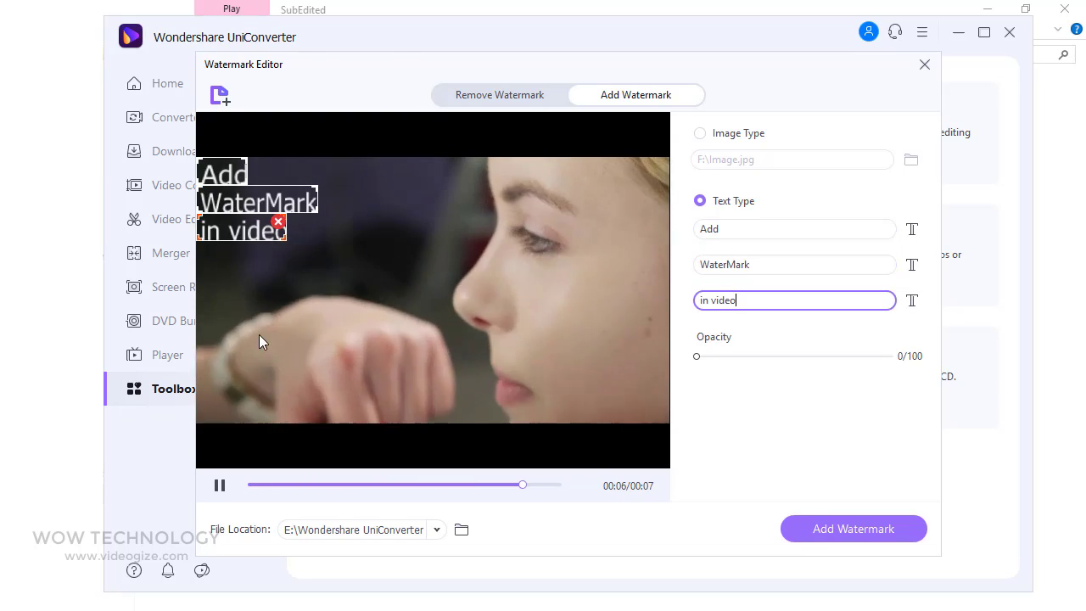
left_click_drag(697, 356, 840, 358)
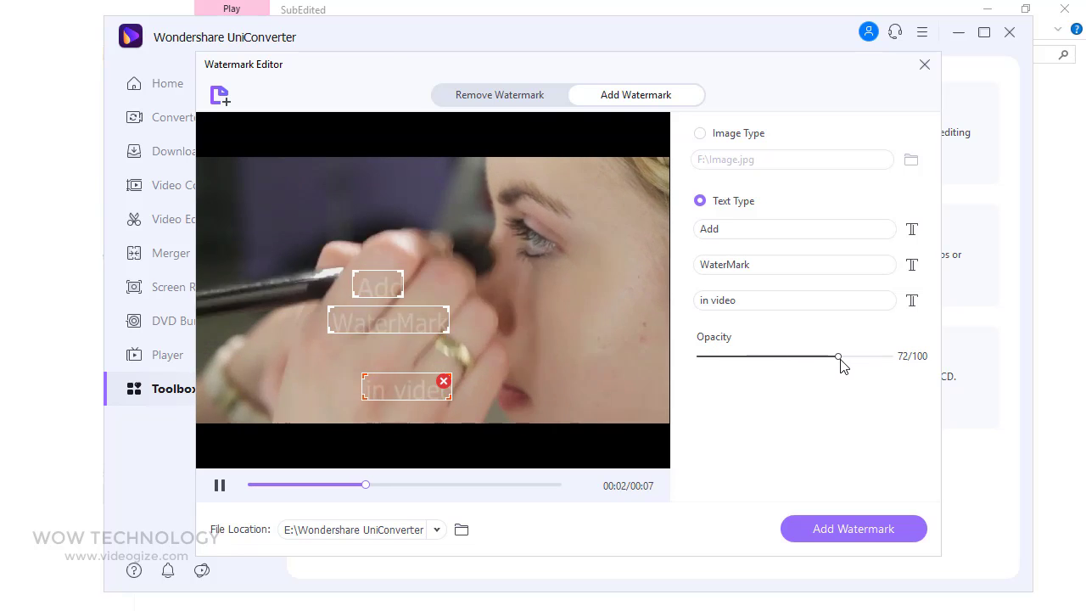
left_click(444, 388)
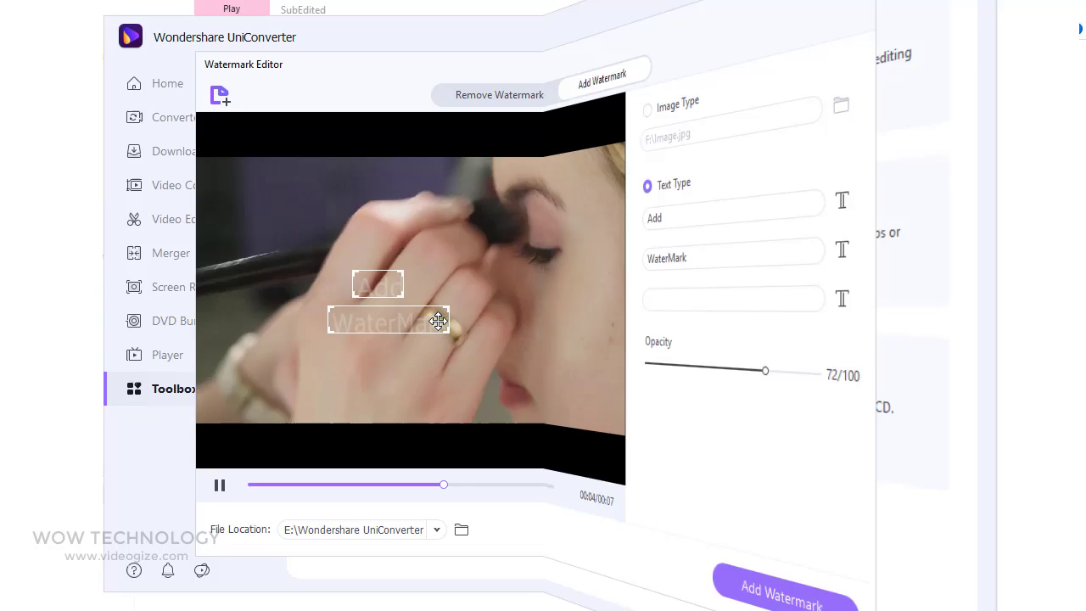
Step: Load Image.jpg into the Image Converter and view the output image format list
left_click(735, 271)
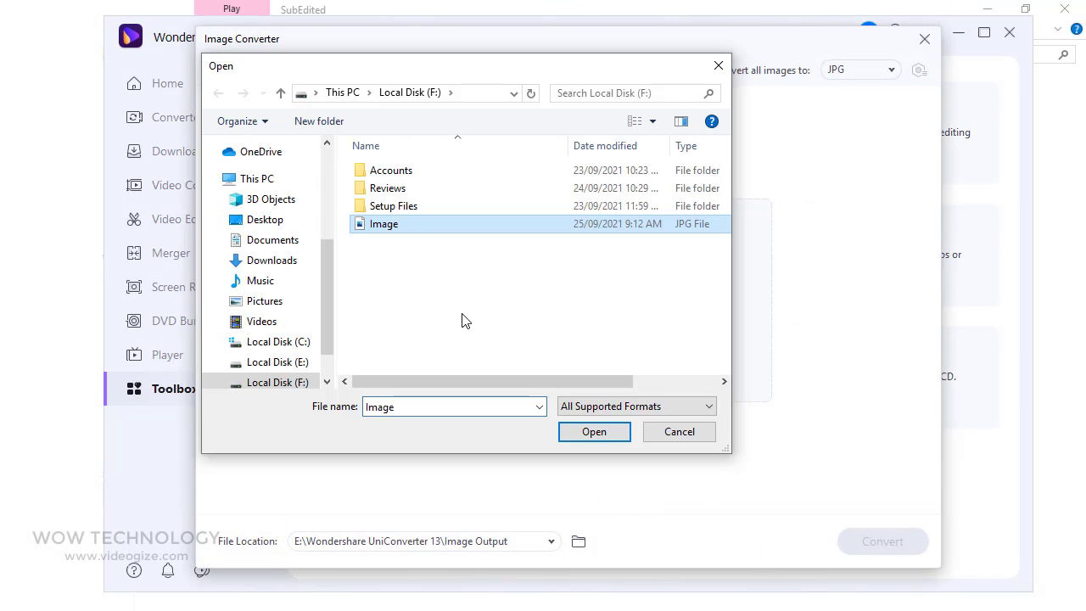
left_click(614, 434)
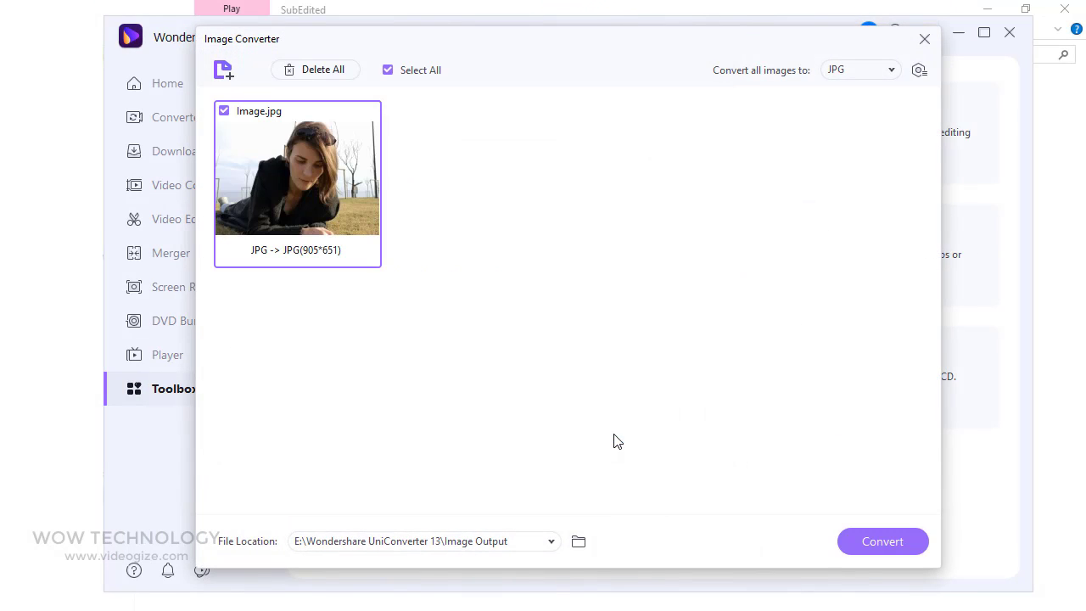
left_click(891, 72)
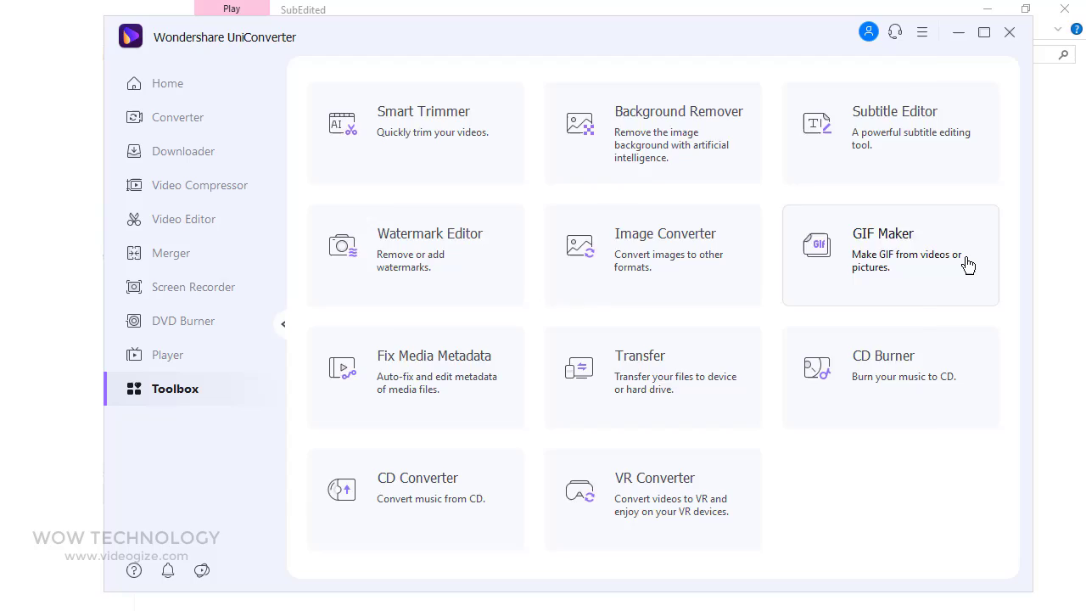
Step: In GIF Maker, toggle between Photos and Video to GIF, then set start time to 6 seconds
left_click(897, 263)
left_click(631, 102)
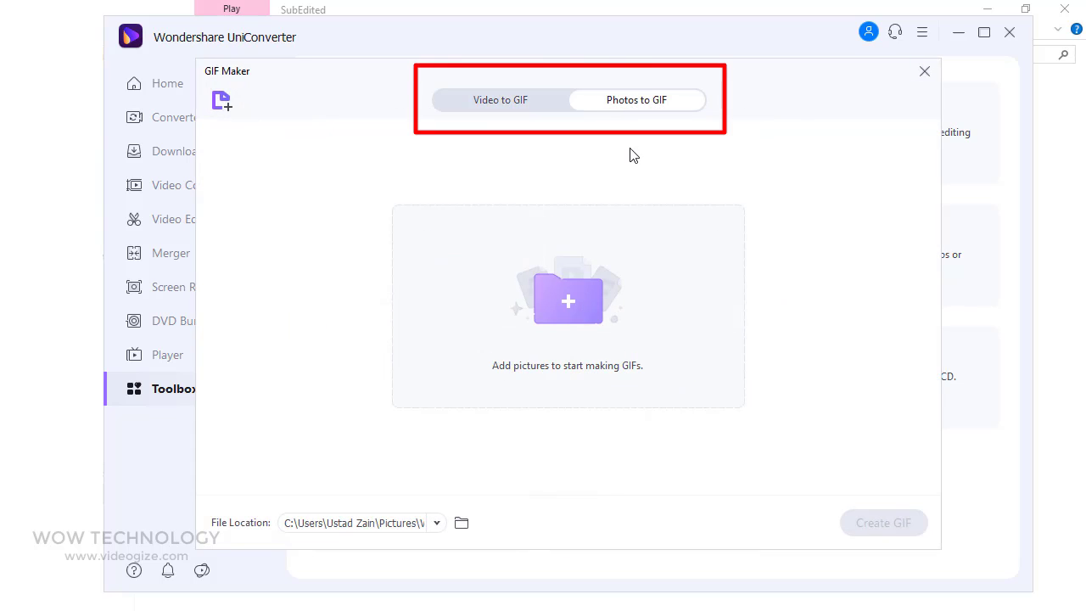
left_click(530, 103)
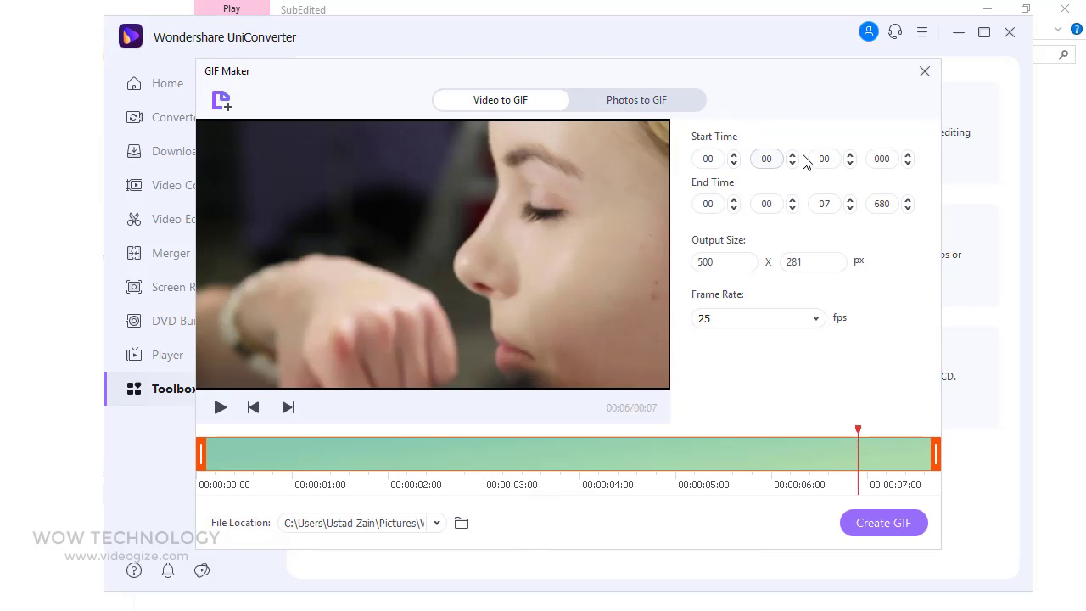
left_click(850, 154)
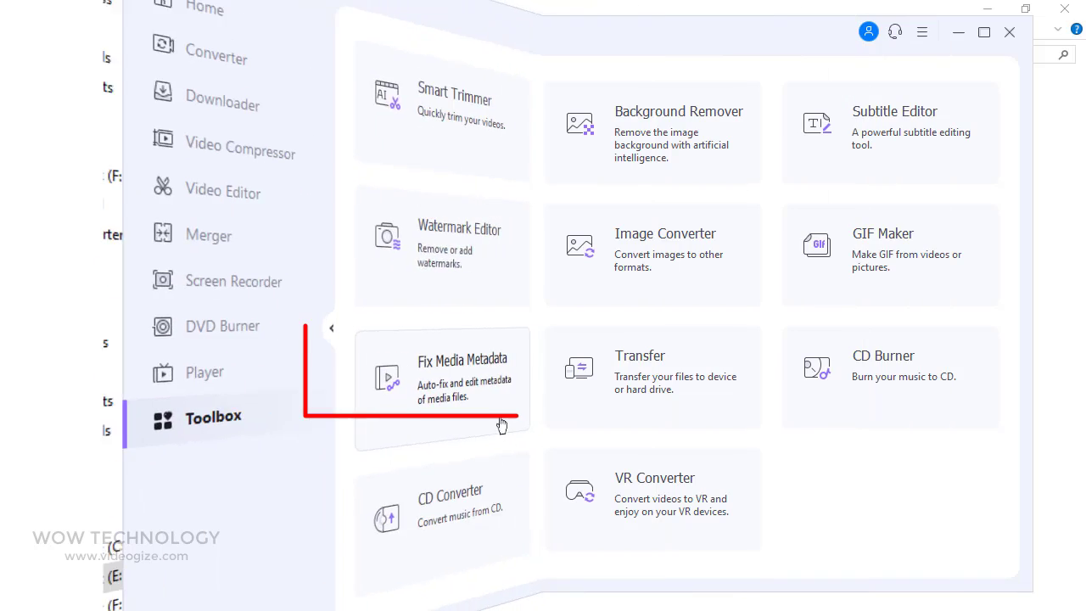
Step: Set Video - 67825.mp4 metadata: name 'New File', episode name 'Episode No.5', plus the actors
left_click(484, 420)
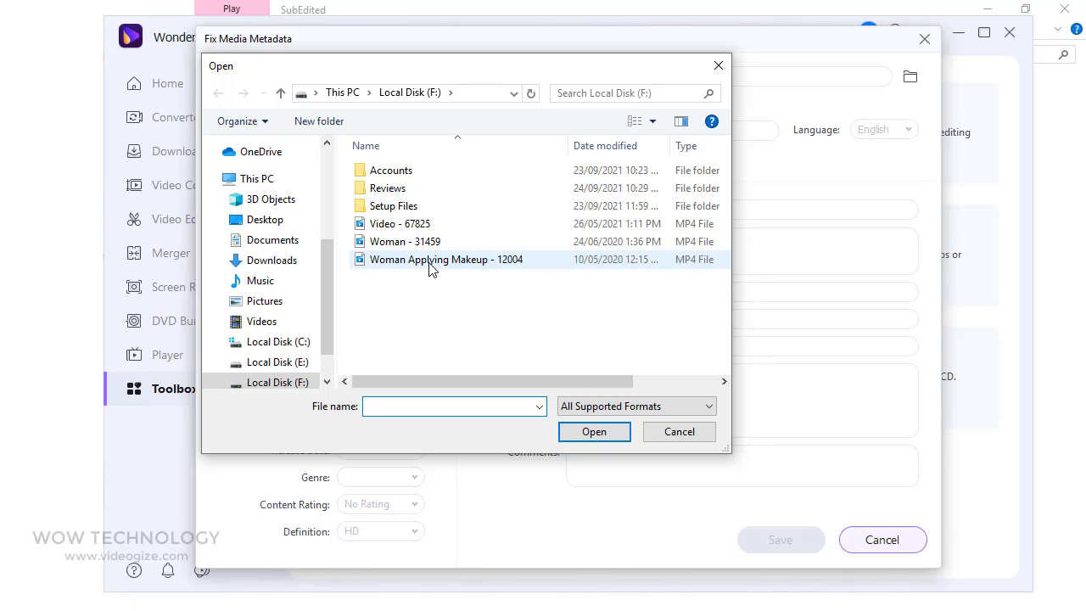
double_click(405, 224)
left_click(649, 129)
key("ctrl+a")
type("New File")
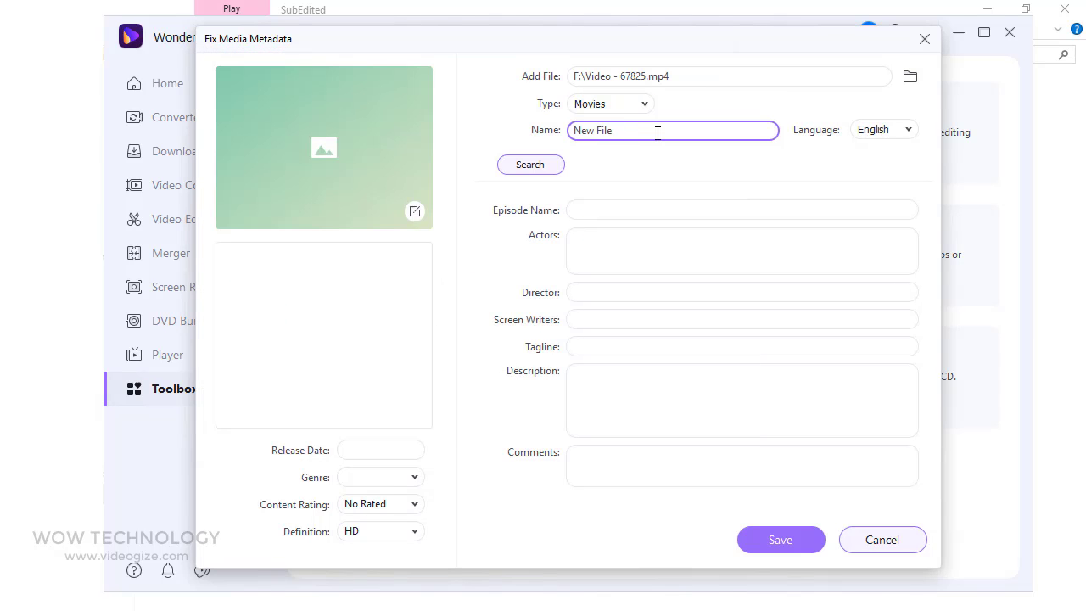
left_click(645, 212)
type("Episode No.5")
left_click(625, 245)
type("Sam, Jam")
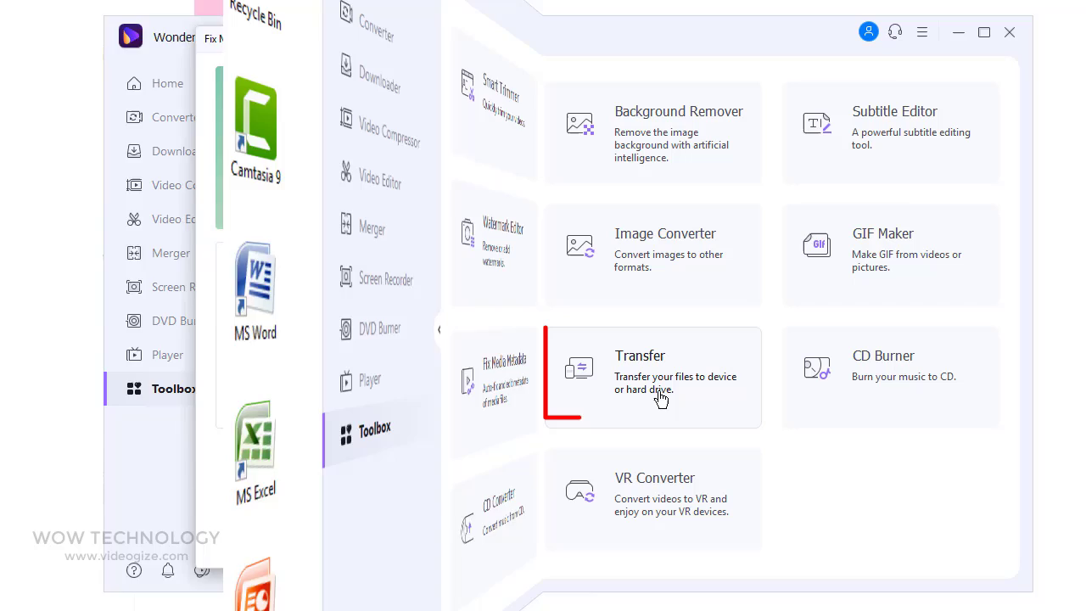
left_click(724, 412)
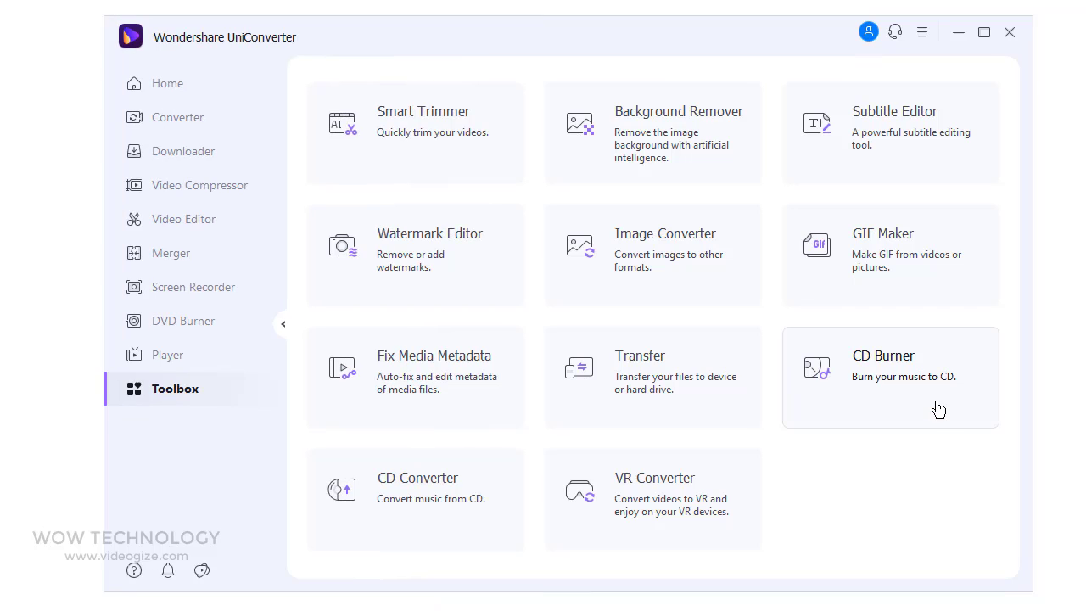
Step: Burn Sea-2.mp3 to CD using the H:\ [BD-RW BDR-XD05] drive in CD Burner
left_click(938, 410)
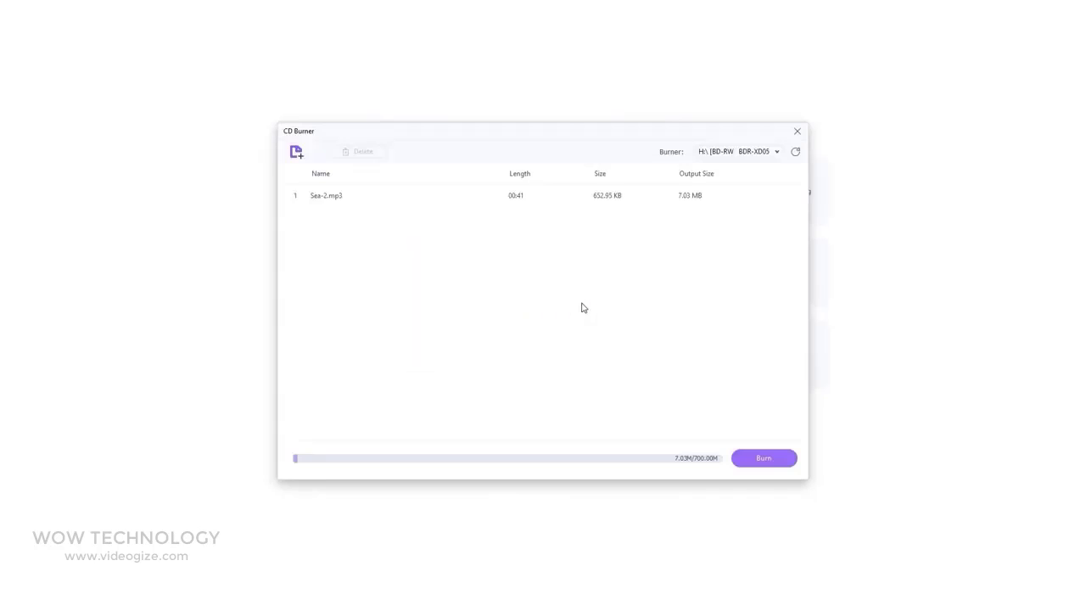
left_click(773, 152)
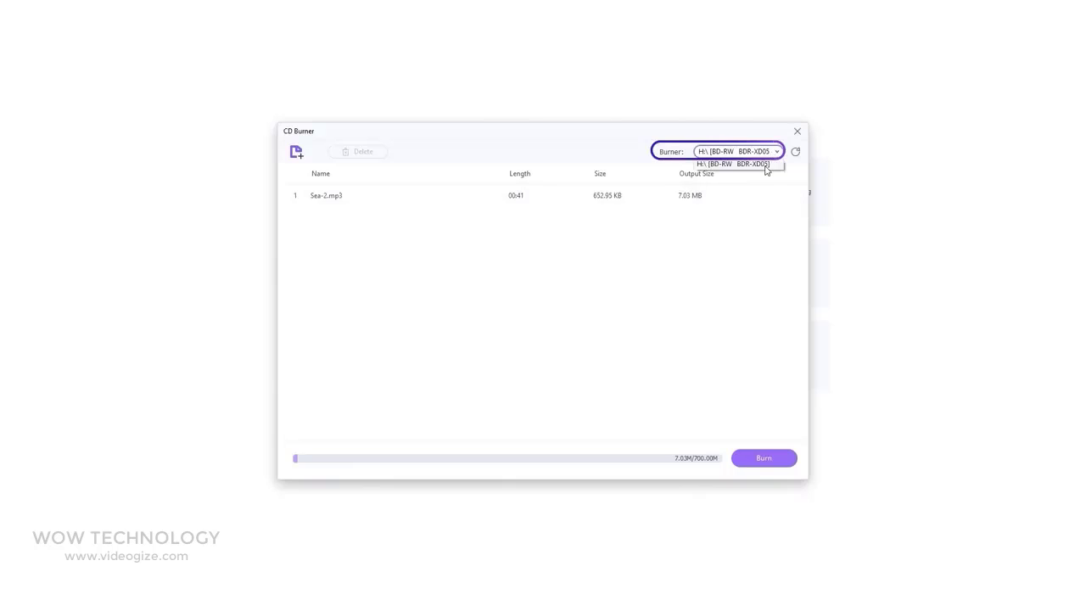
left_click(765, 168)
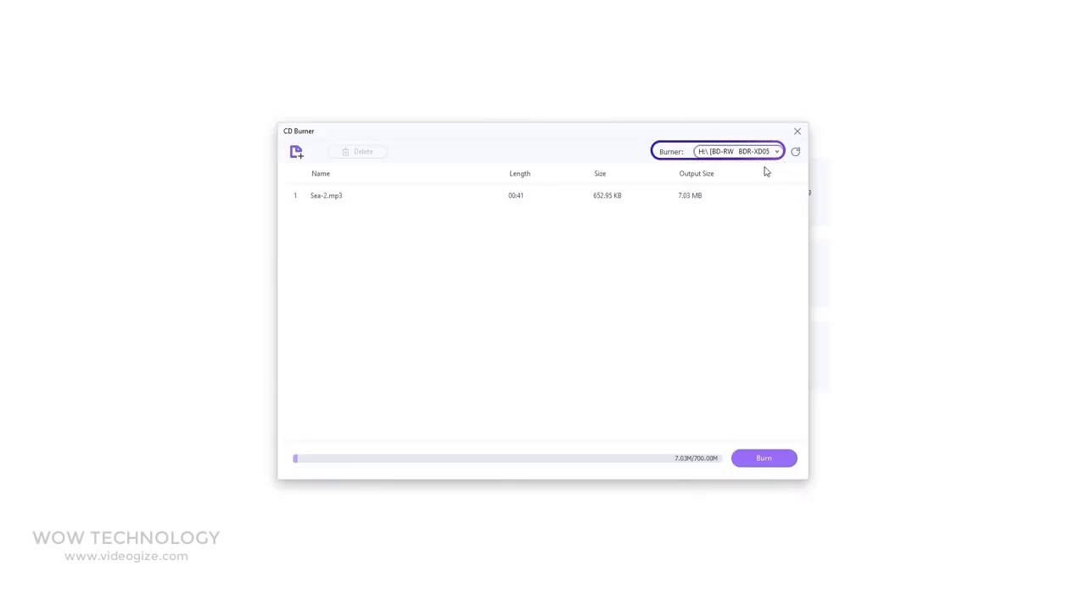
left_click(760, 458)
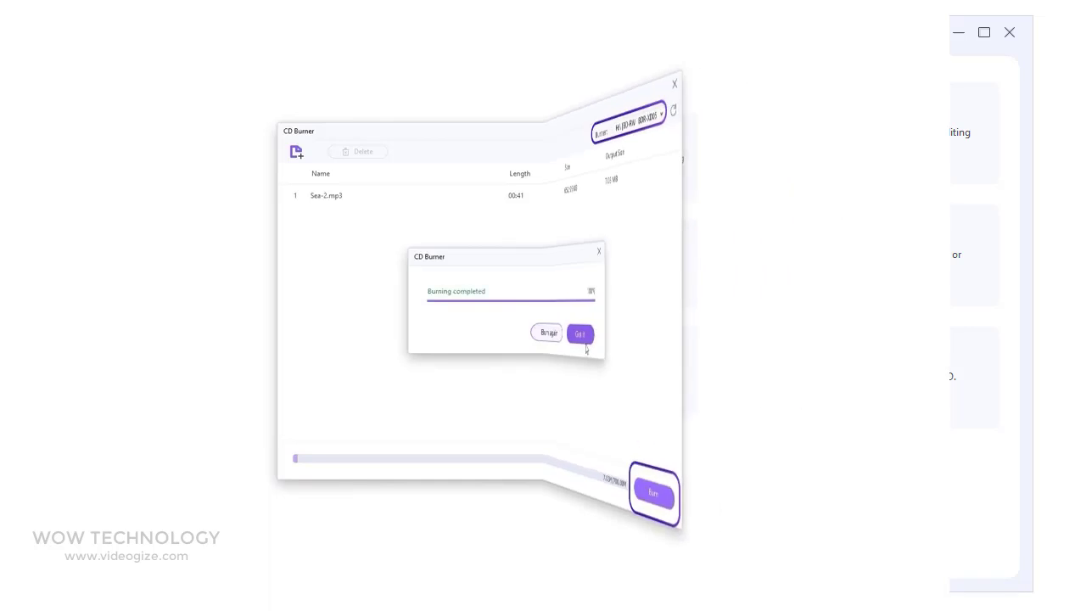
Step: Rip Track01 from the CD to MP3 with the CD Converter
left_click(459, 509)
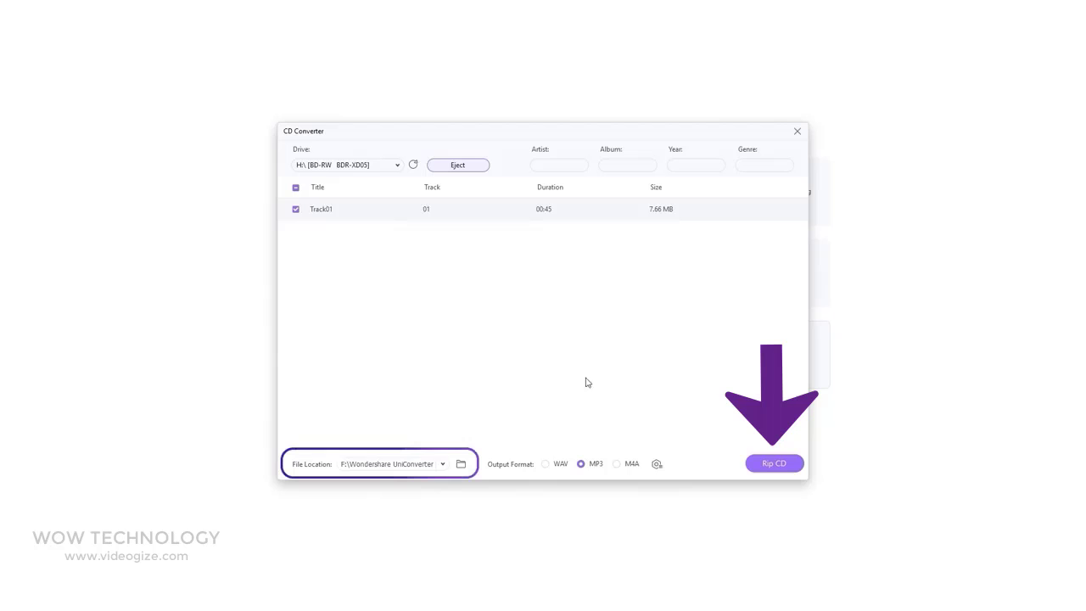
left_click(774, 466)
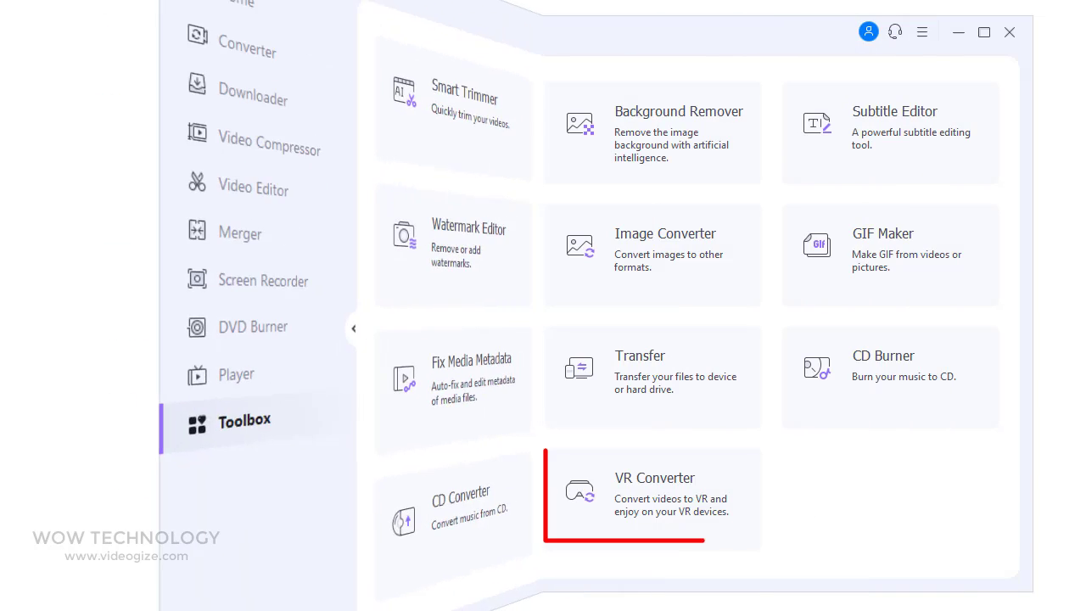
Step: Convert Woman Applying Makeup - 12004.mp4 into 360° 2D VR video for HTC Vive
left_click(723, 525)
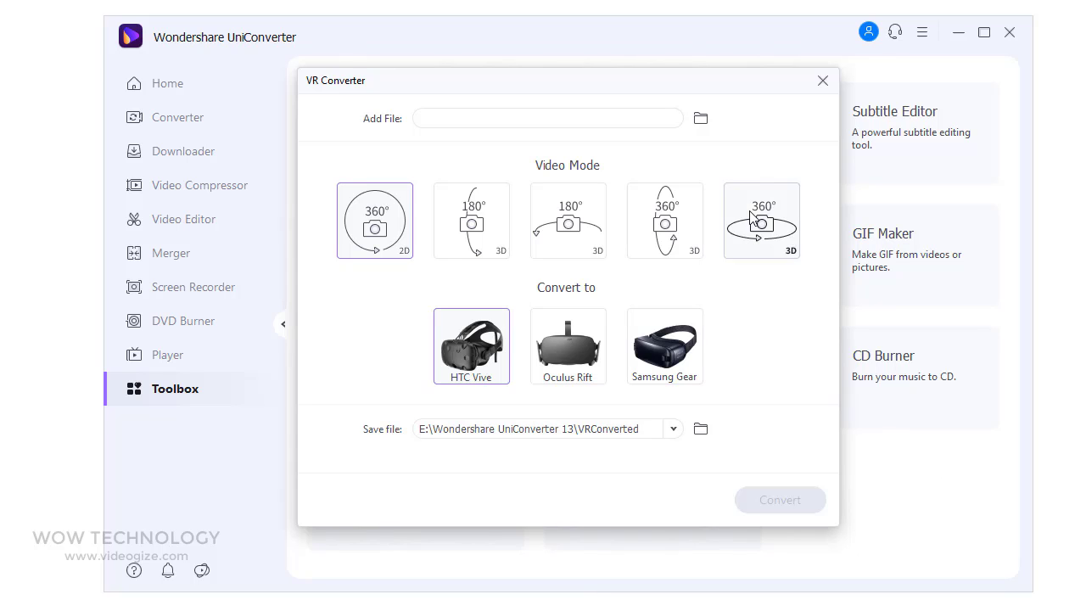
left_click(701, 118)
double_click(496, 302)
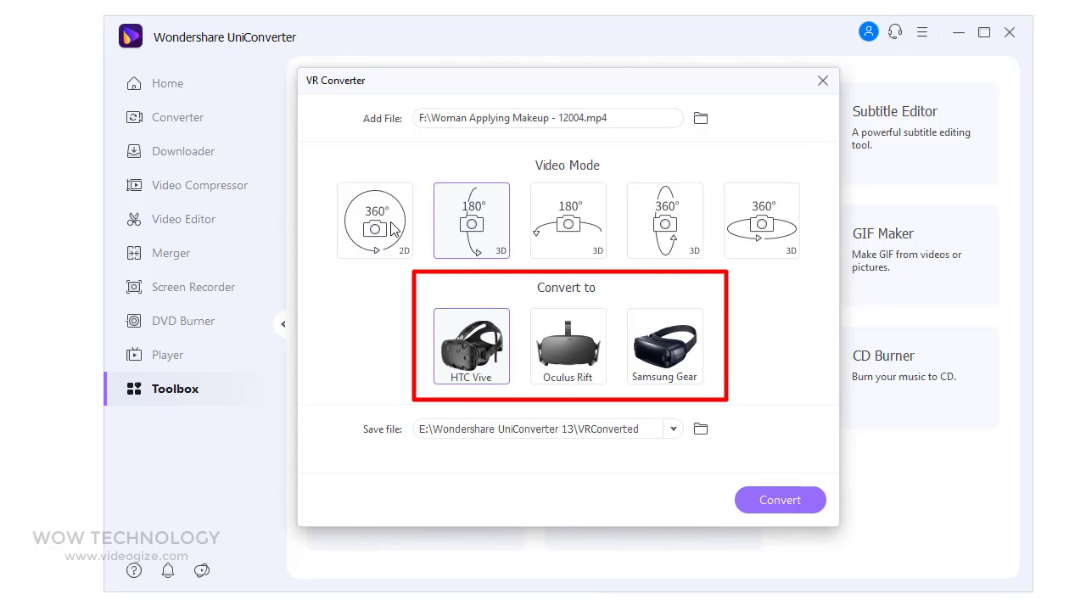
left_click(780, 500)
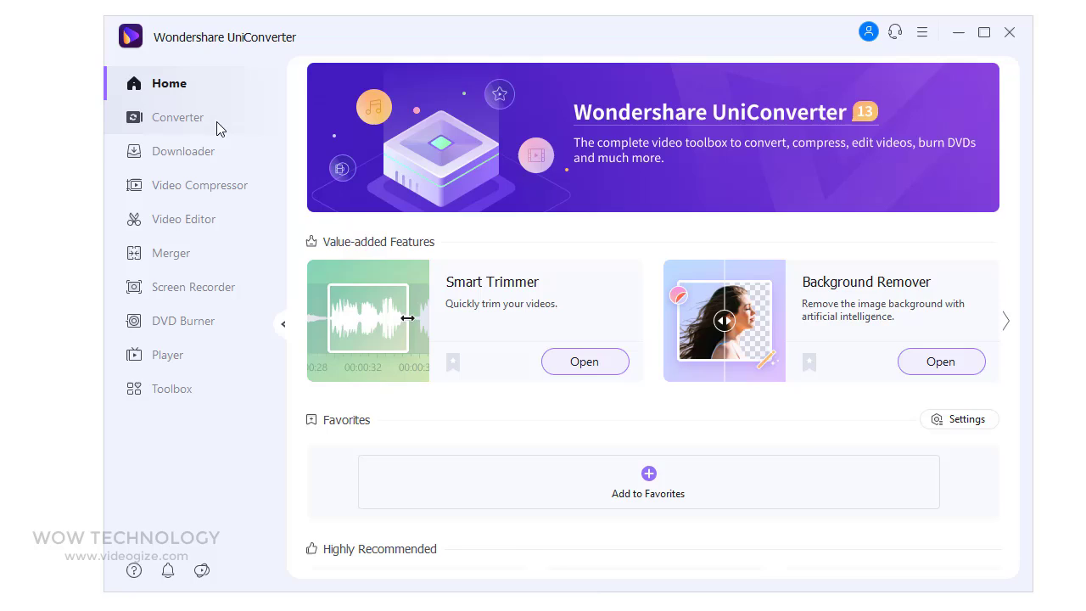
Step: Visit each sidebar page in turn: Converter, Downloader, Compressor, Editor, Merger, Recorder, DVD Burner, Player, Toolbox
left_click(217, 119)
left_click(230, 150)
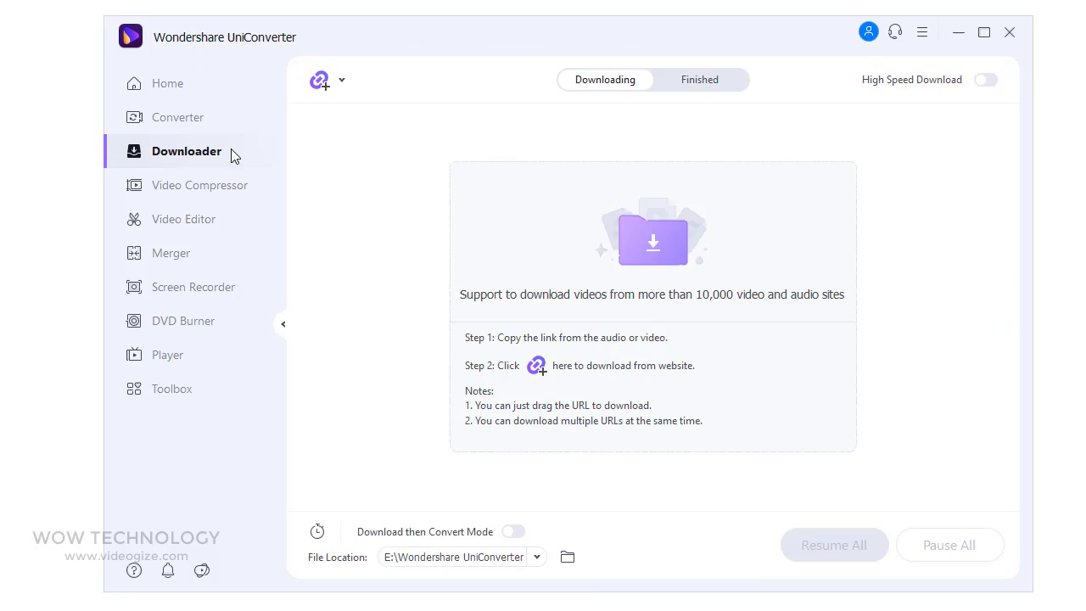
left_click(231, 187)
left_click(237, 219)
left_click(226, 253)
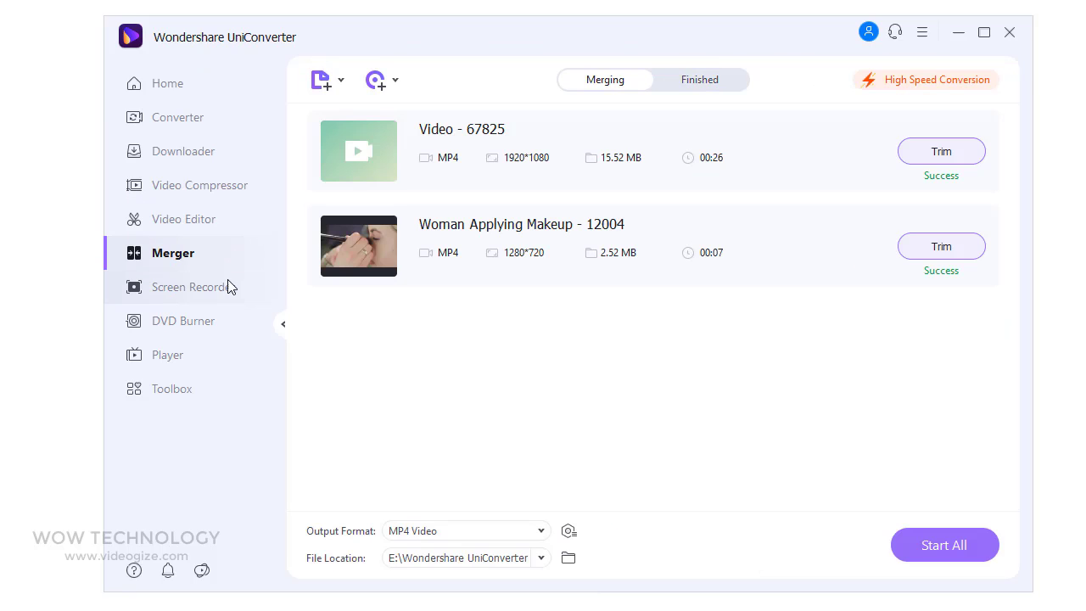
left_click(226, 287)
left_click(227, 322)
left_click(228, 359)
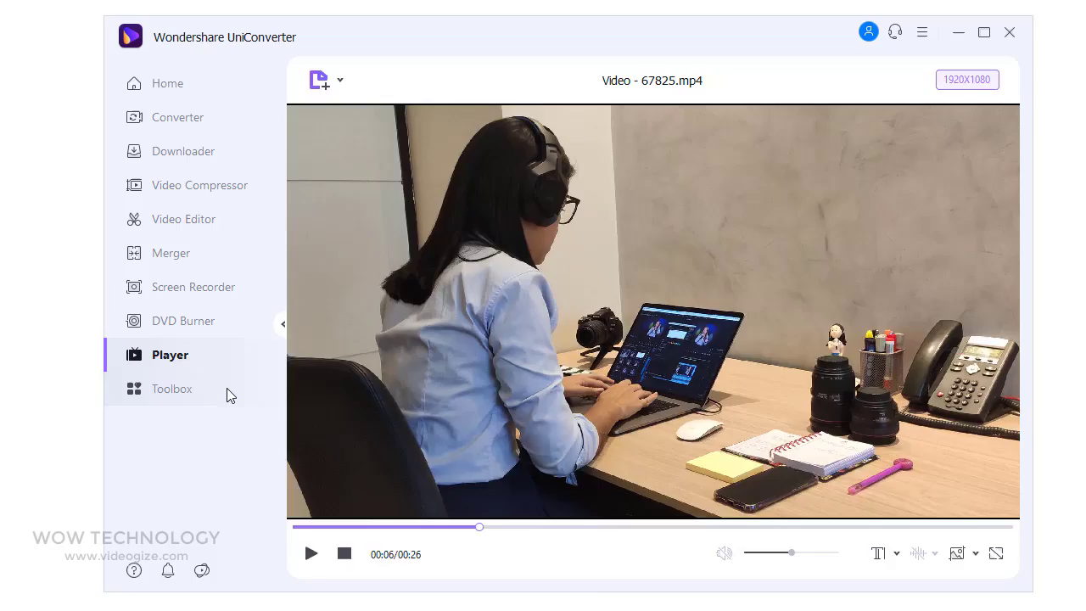
left_click(227, 388)
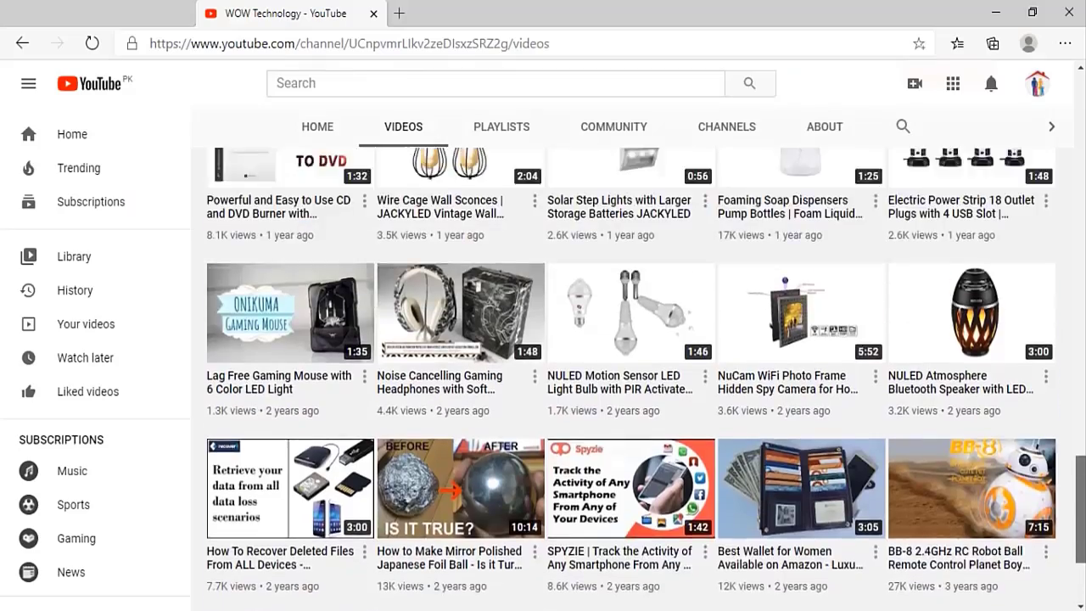
scroll(594, 382, "up", 15)
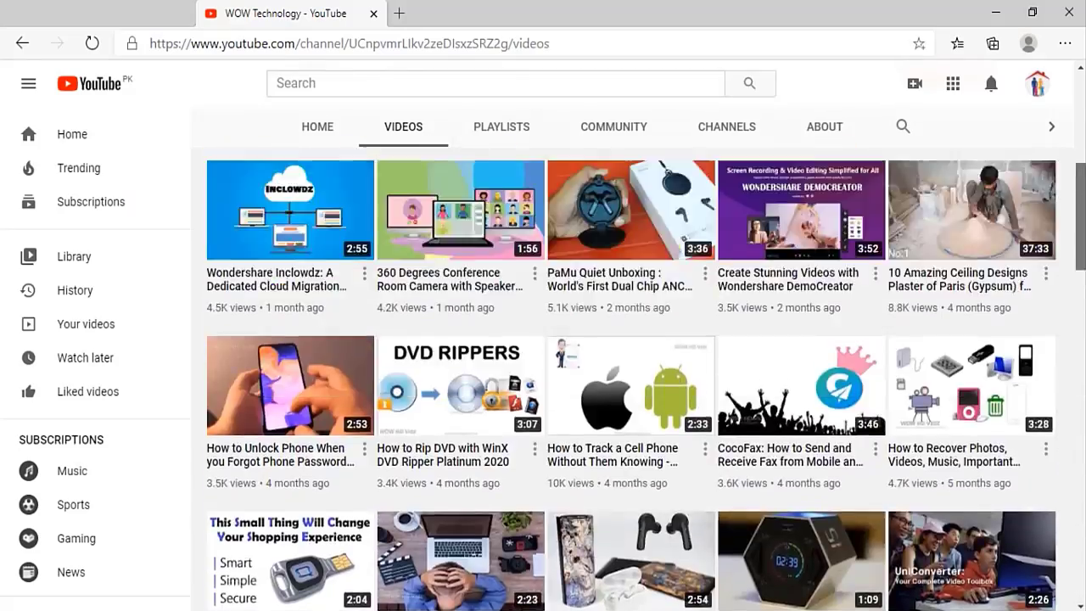